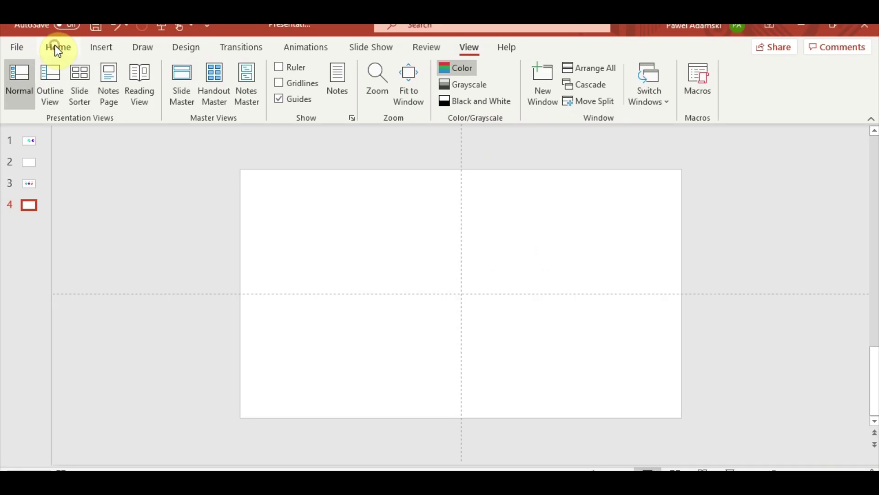
Step: Draw an oval circle centred on the slide guides and size it to 3.53 inches
click(57, 47)
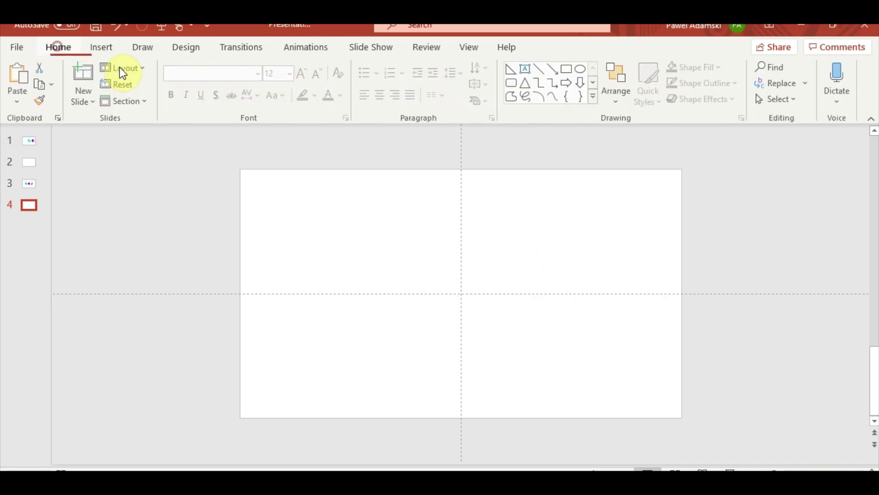
click(96, 47)
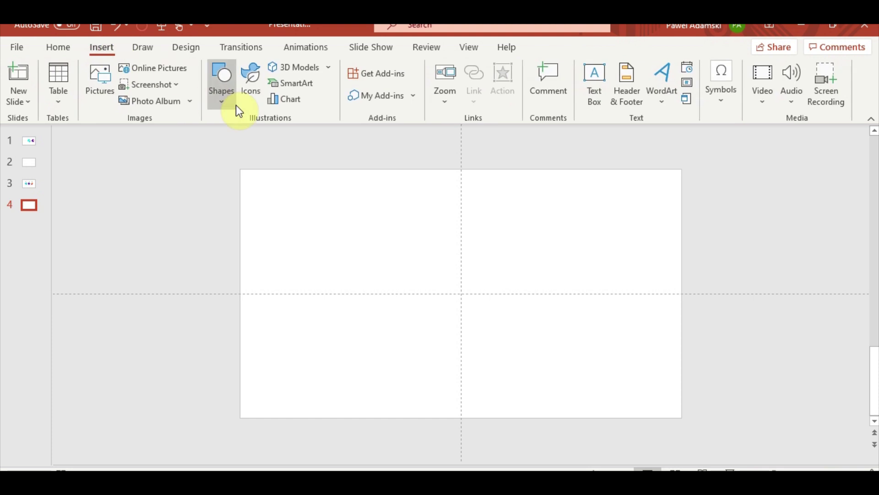
click(242, 104)
click(775, 71)
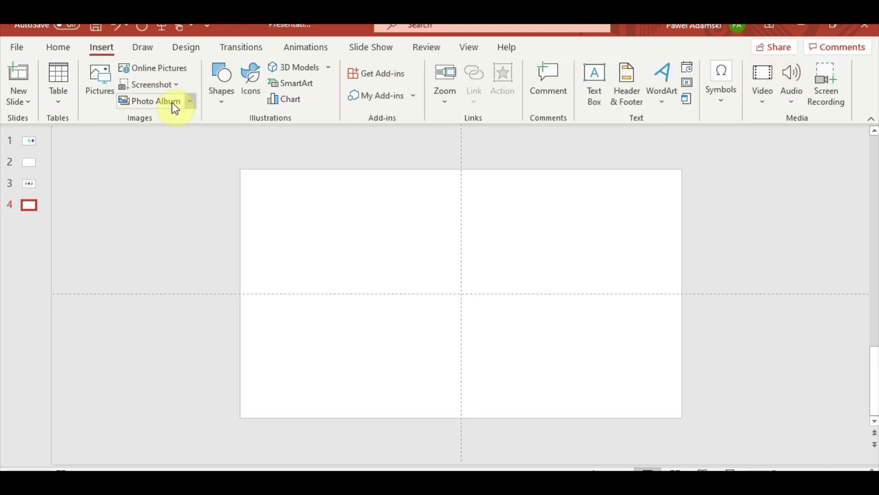
click(216, 97)
click(284, 137)
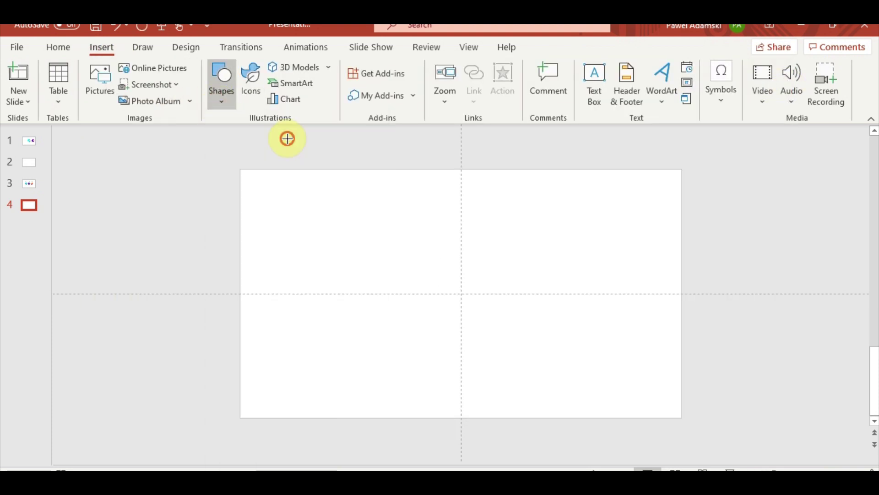
drag(391, 235, 508, 352)
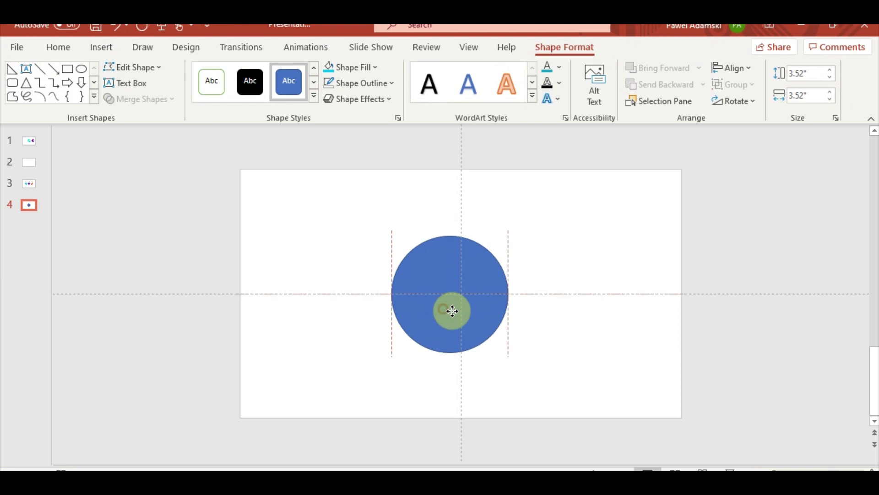
drag(452, 310, 463, 311)
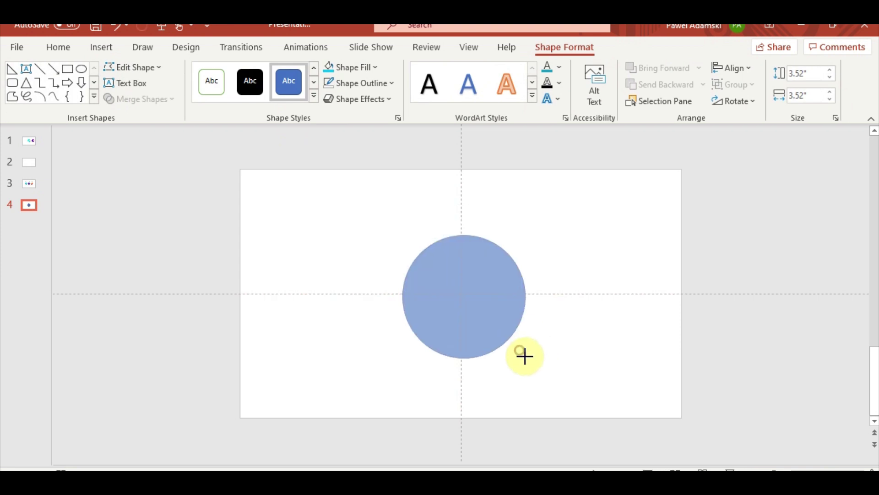
drag(520, 352, 526, 358)
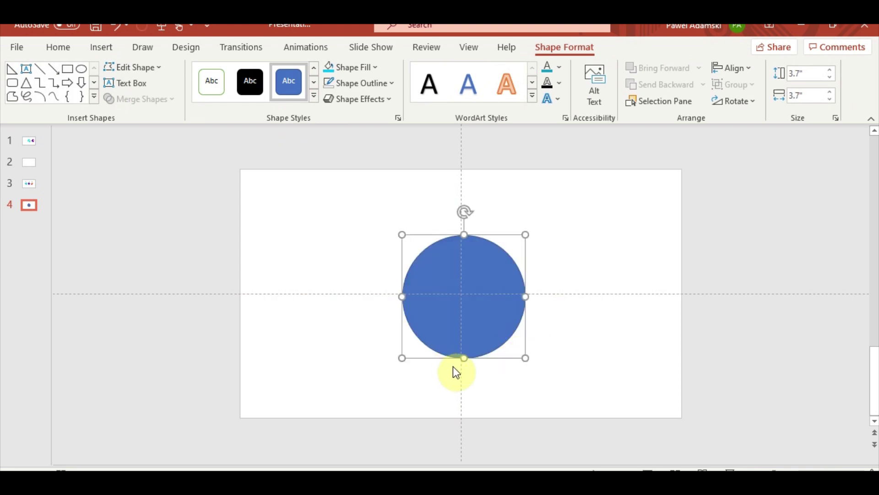
drag(525, 359, 519, 352)
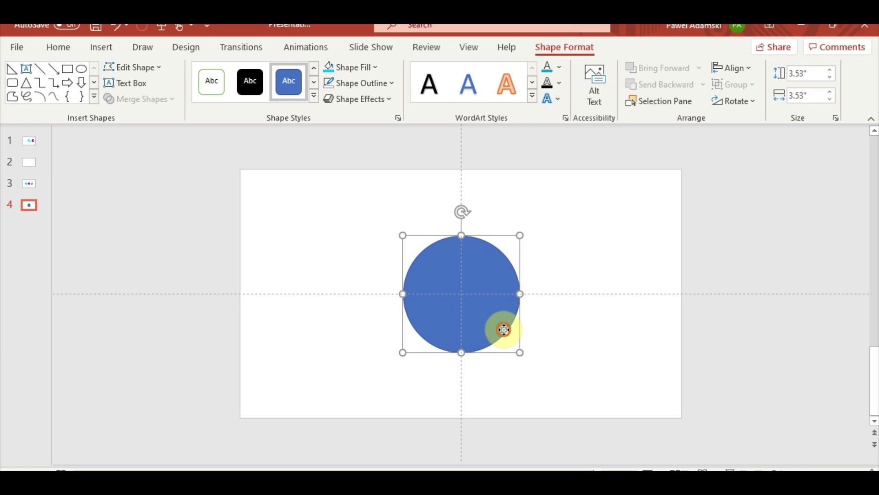
Step: Ctrl-drag a copy of the circle and start enlarging it
click(505, 329)
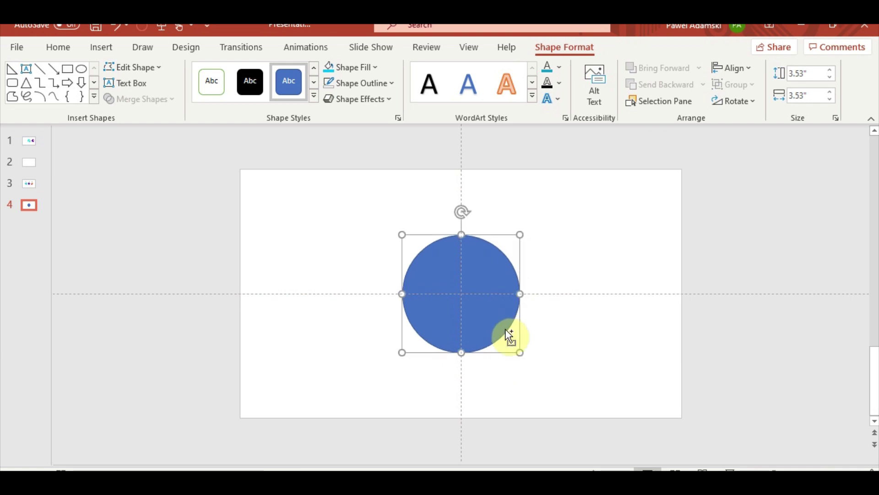
drag(508, 334, 510, 336)
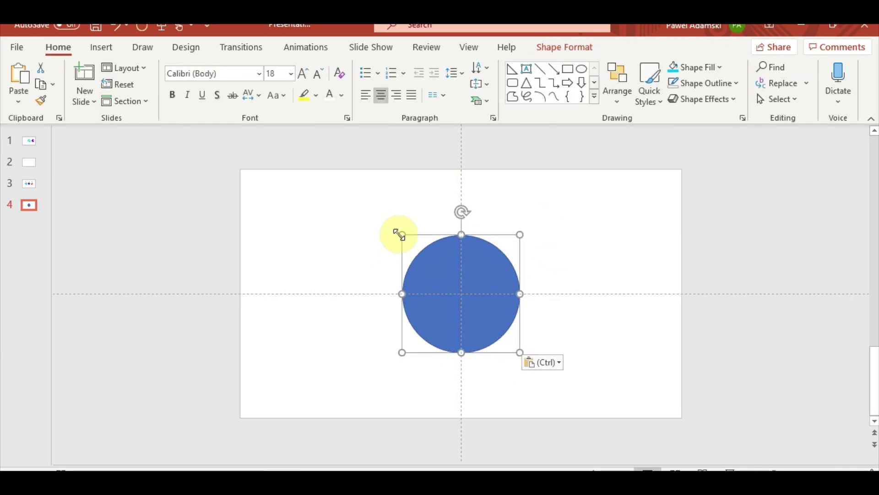
drag(400, 234, 382, 214)
Step: Recentre the enlarged 3.86-inch circle on the slide guides
drag(435, 269, 448, 280)
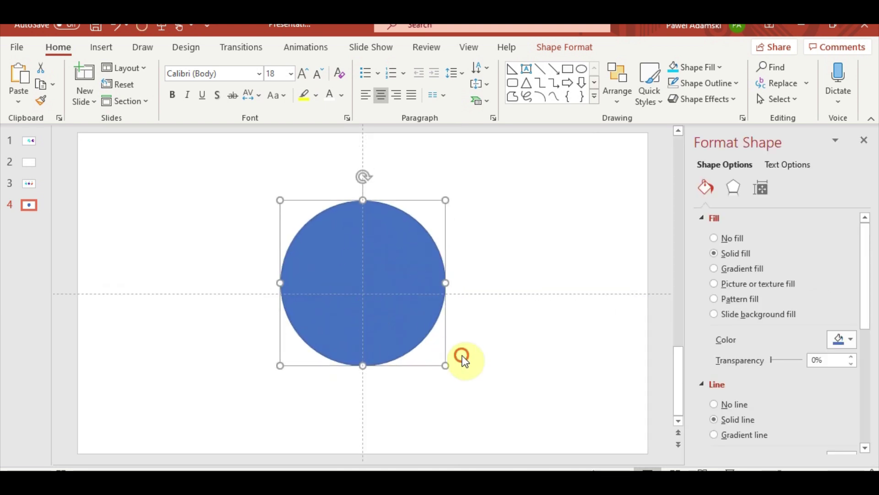
click(461, 356)
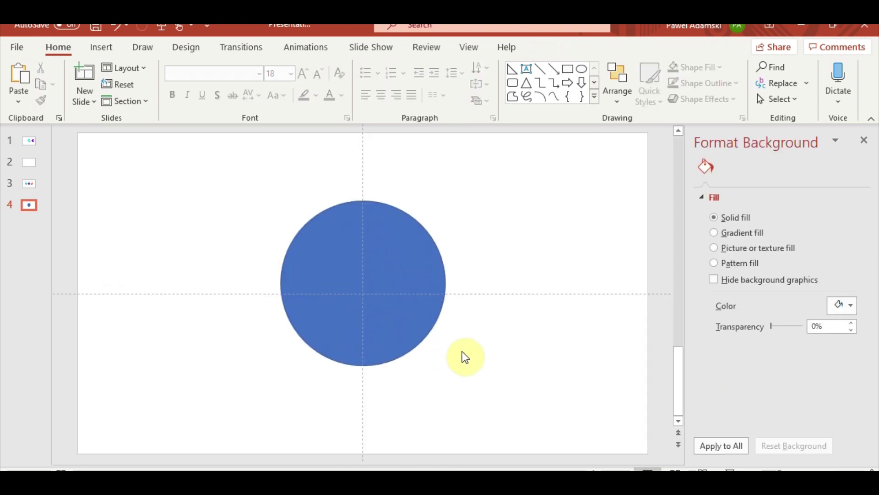
scroll(460, 347, up, 1)
scroll(461, 348, up, 2)
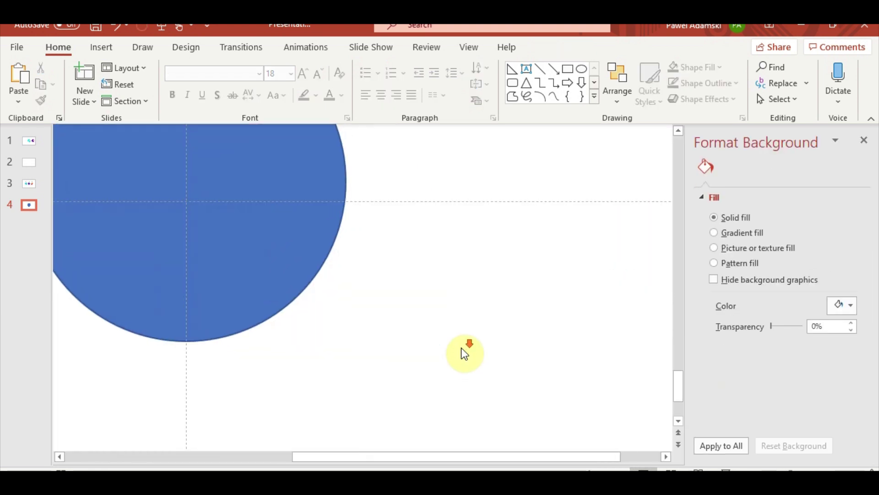
scroll(412, 343, up, 2)
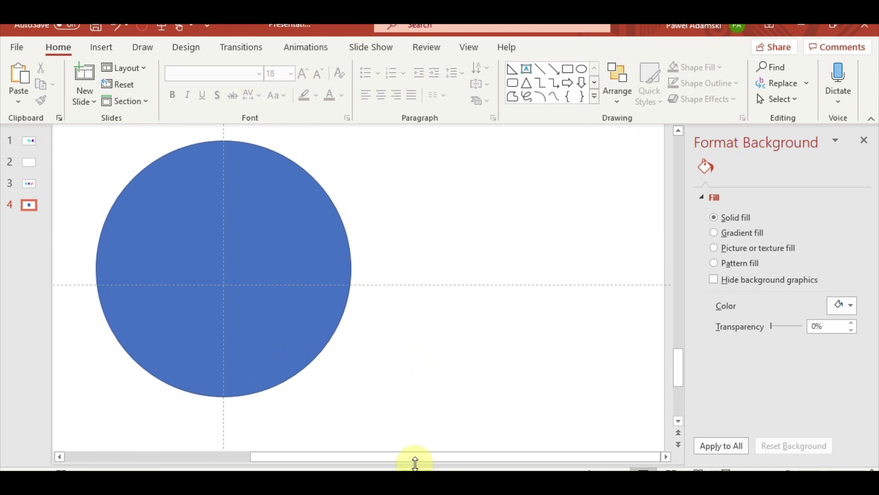
drag(416, 457, 338, 455)
Step: Copy and paste the circle, then turn on Edit Points for the duplicate
click(407, 338)
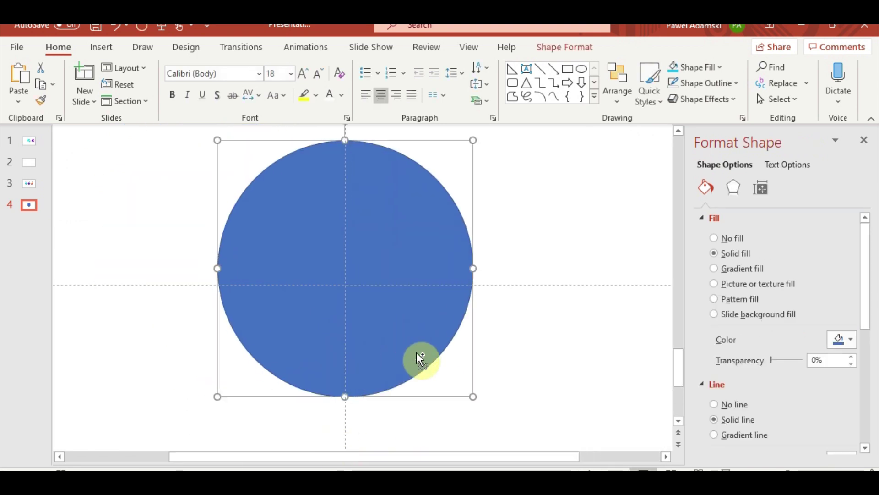
key(ctrl+c)
key(ctrl+v)
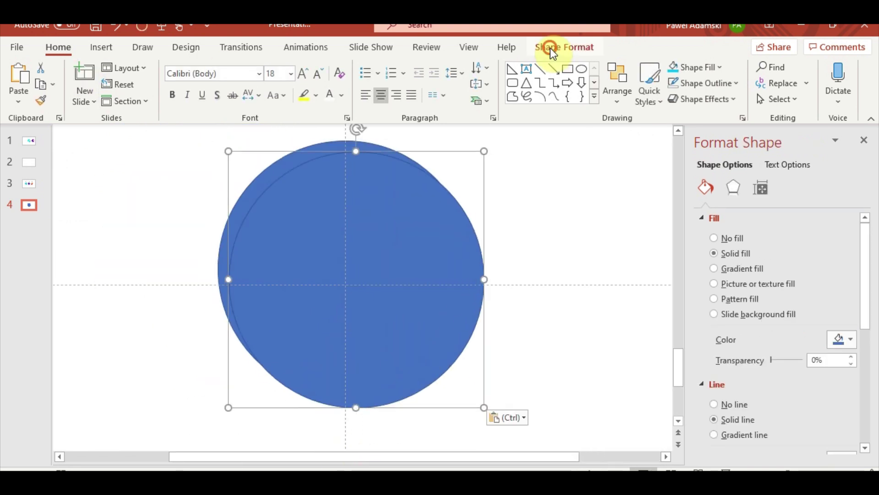
click(551, 48)
click(114, 106)
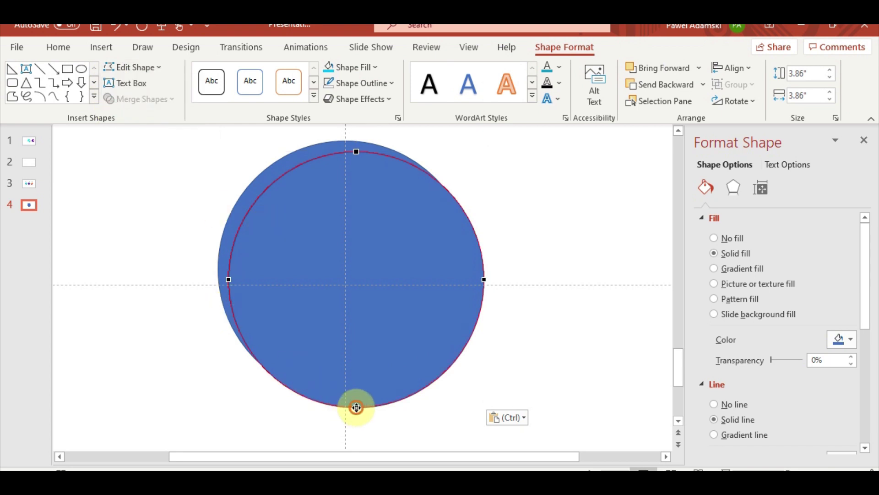
Step: Drag the outline's bottom, top, right and left points to form a rough blob
drag(356, 407, 331, 280)
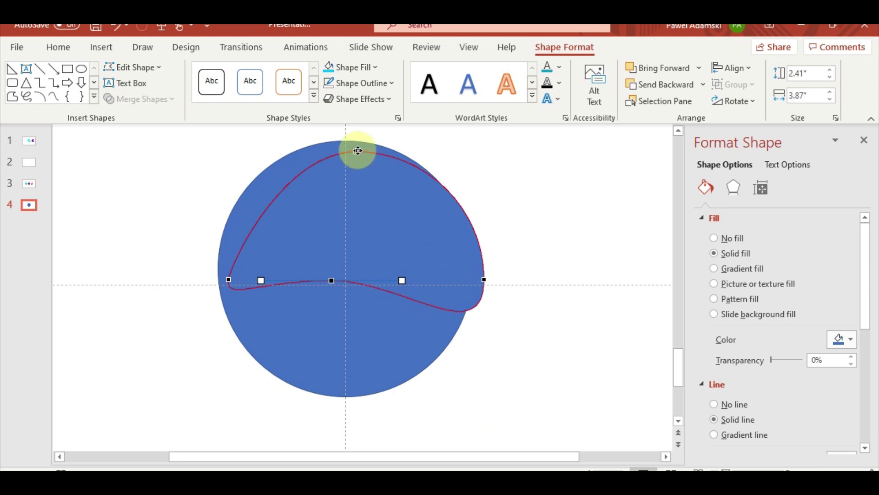
drag(357, 151, 345, 140)
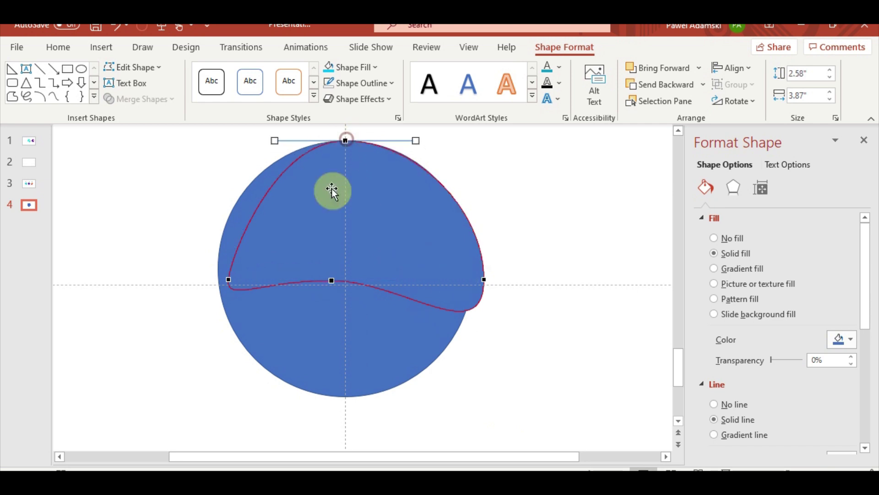
drag(486, 278, 349, 226)
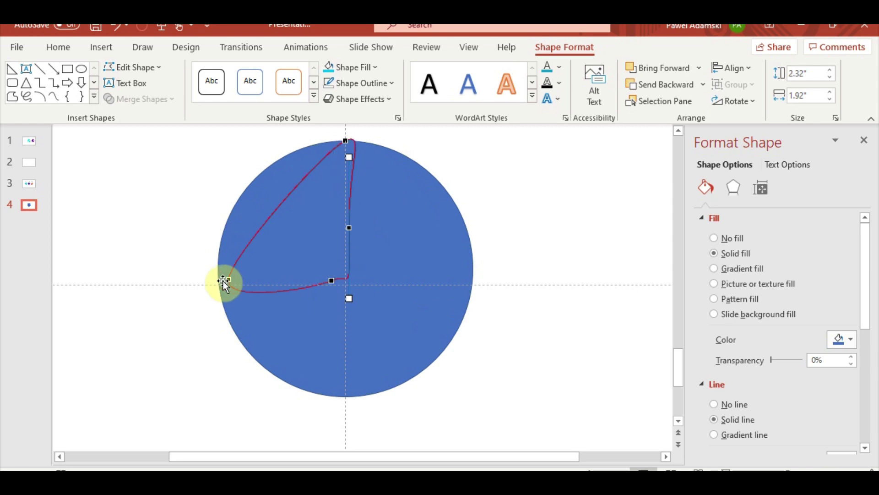
drag(227, 281, 219, 250)
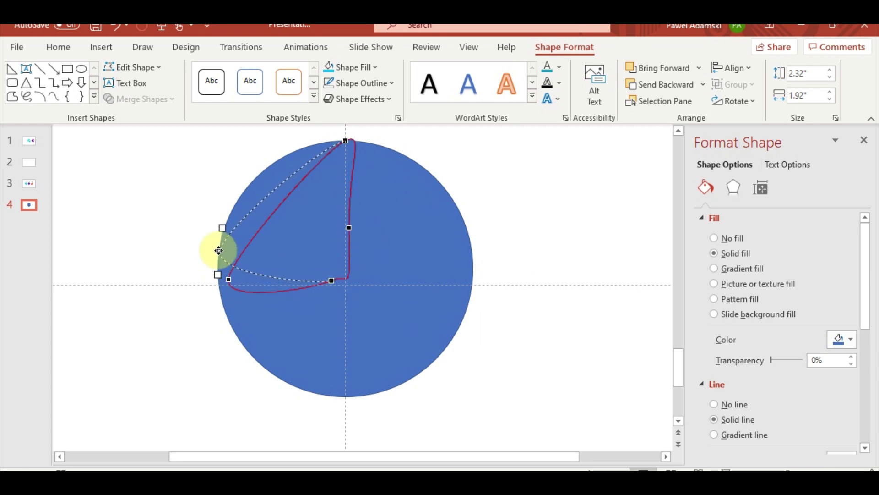
mouse_move(349, 228)
mouse_down()
mouse_move(375, 212)
mouse_move(393, 228)
mouse_up()
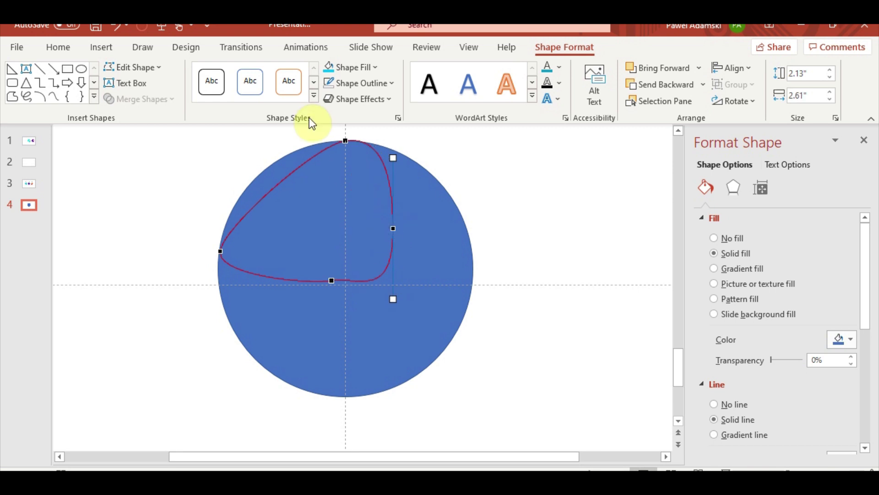
drag(222, 228, 231, 191)
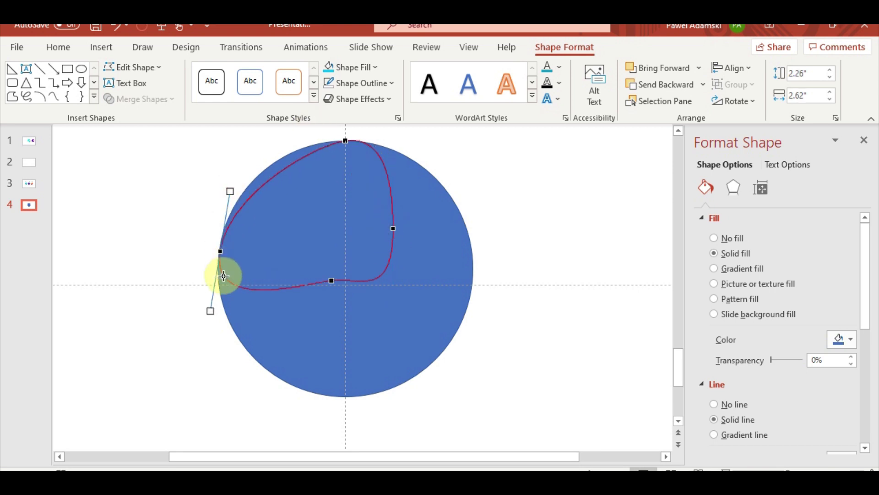
Step: Add a lower-left point, adjust its curve, then delete the extra left point
right_click(223, 274)
click(269, 287)
drag(229, 277, 217, 269)
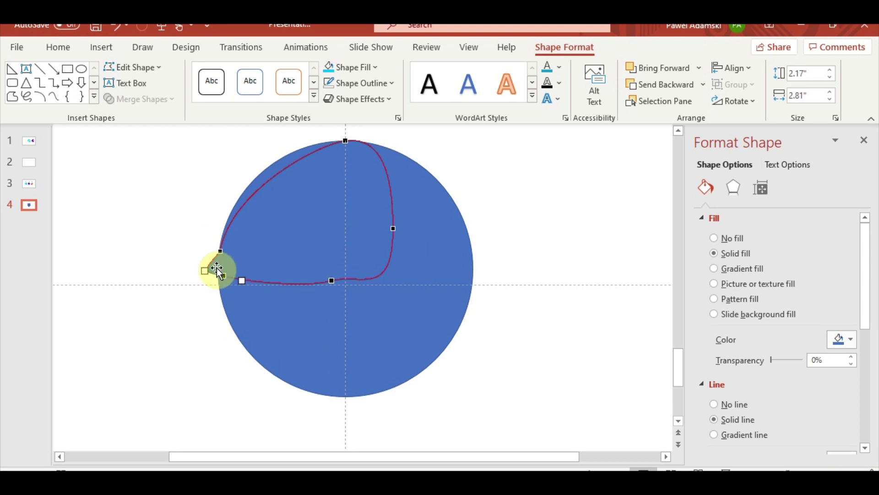
click(220, 252)
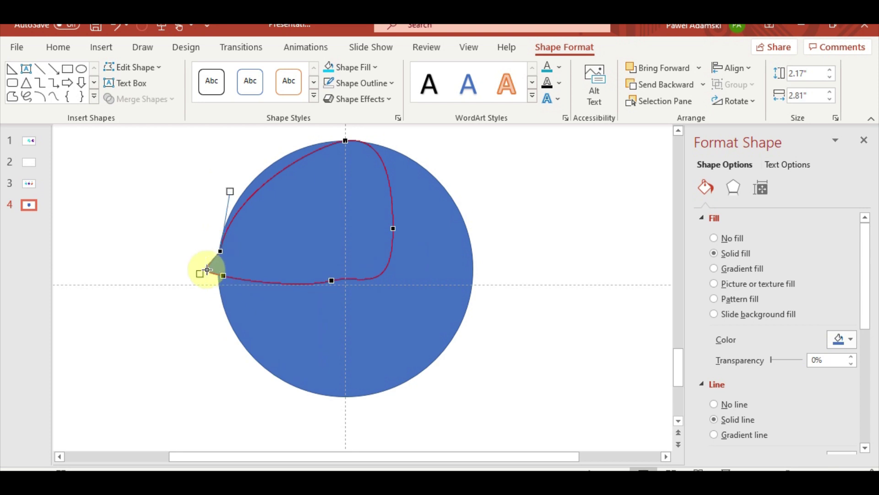
drag(199, 273, 220, 283)
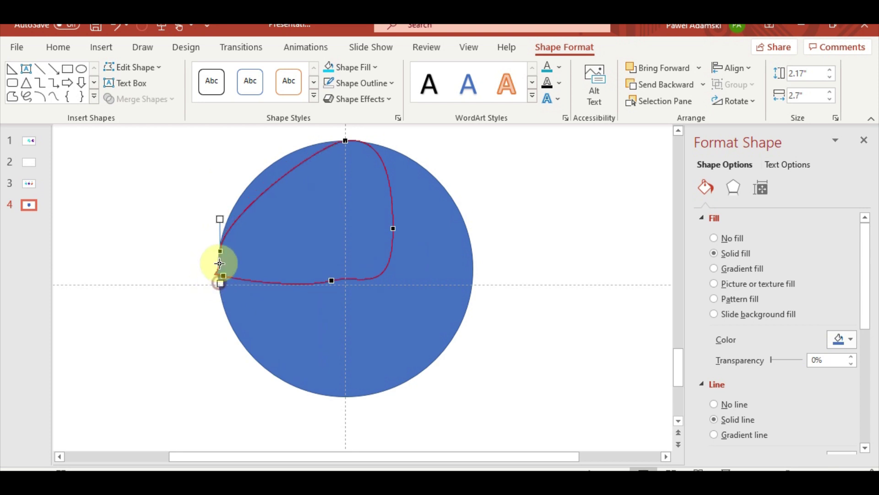
right_click(220, 253)
click(245, 281)
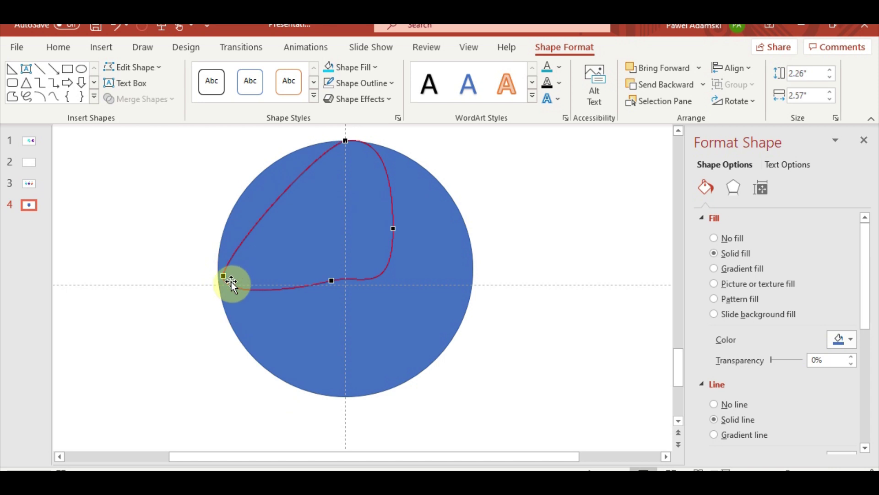
click(224, 274)
drag(225, 274, 220, 278)
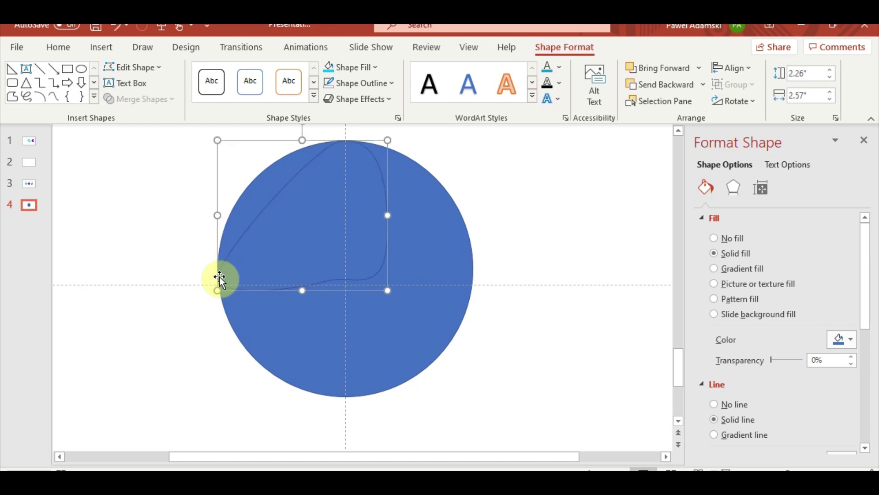
Step: Delete another vertex from the blob and curve its left edge outward
click(164, 212)
drag(255, 253, 260, 277)
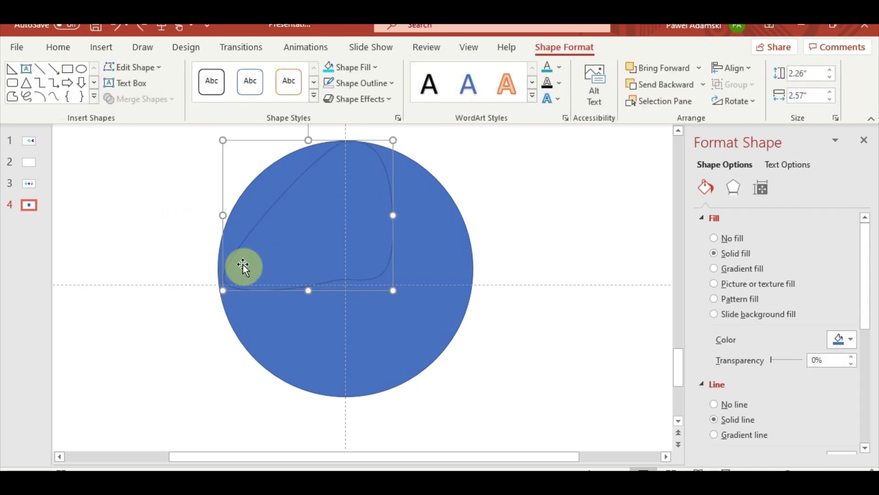
right_click(221, 254)
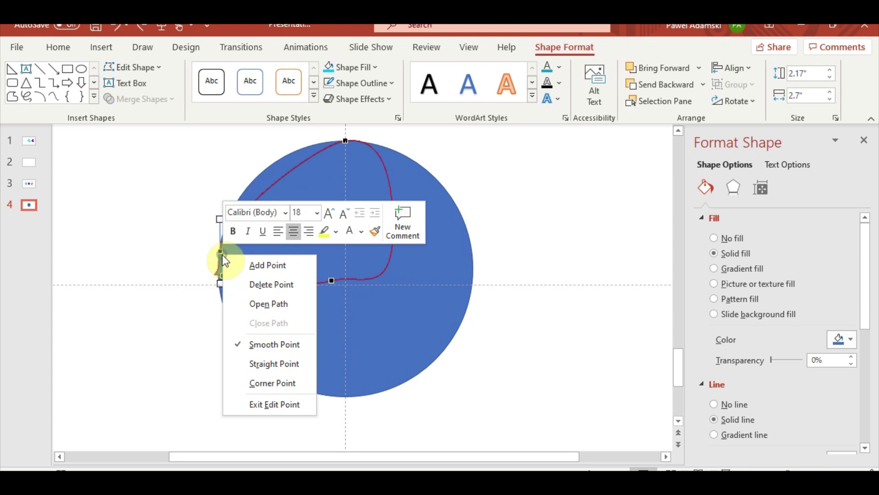
click(249, 284)
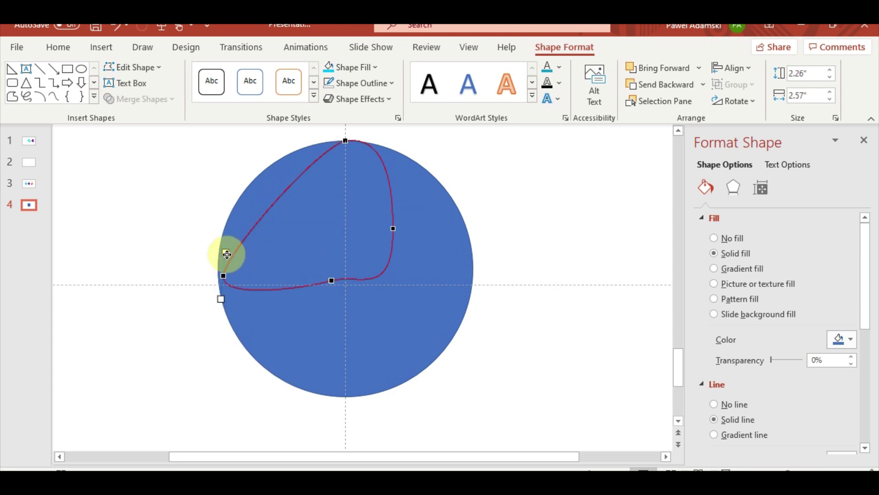
mouse_move(225, 252)
mouse_down()
mouse_move(188, 234)
mouse_move(212, 234)
mouse_up()
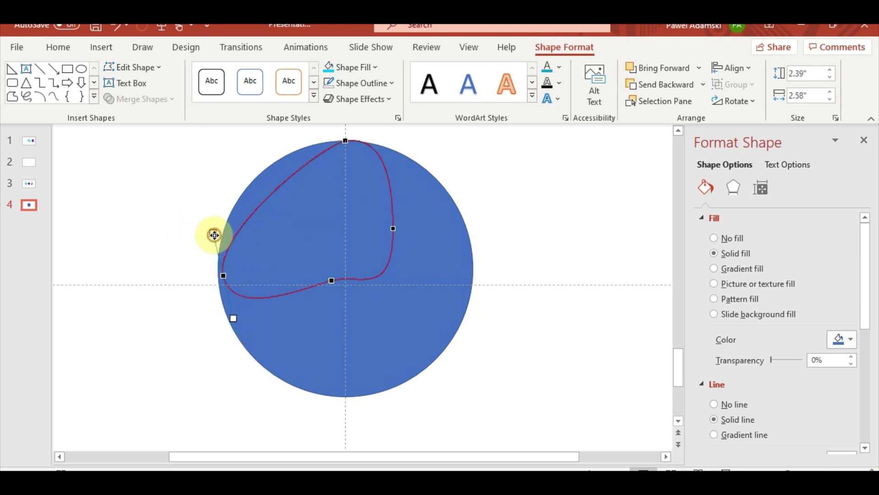
click(269, 257)
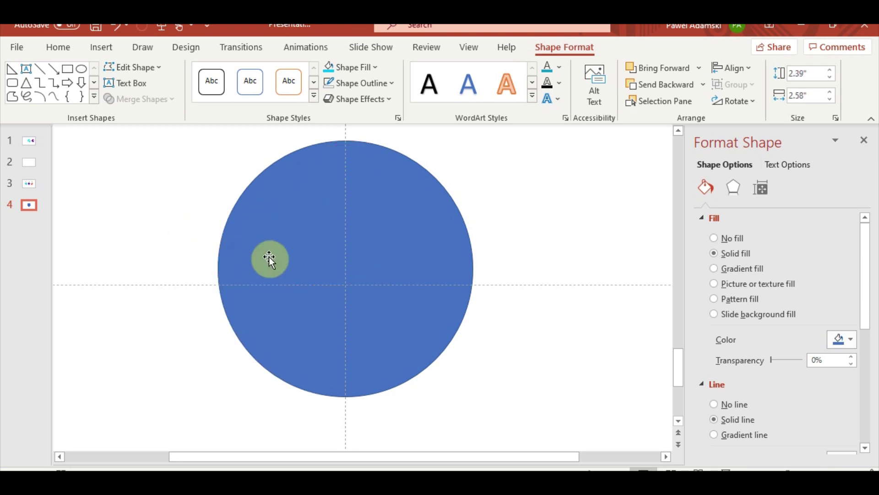
Step: Draw a closed four-point freeform over the circle's upper-left edge and enable Edit Points on it
click(114, 53)
click(224, 98)
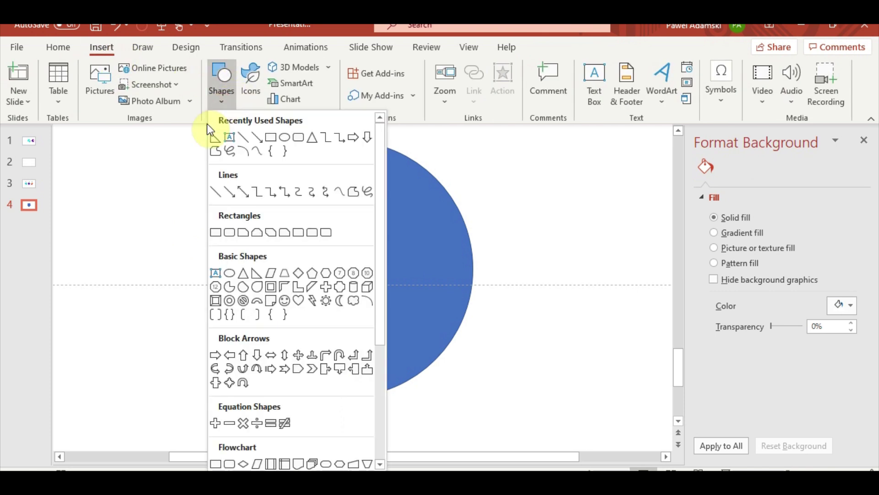
click(214, 153)
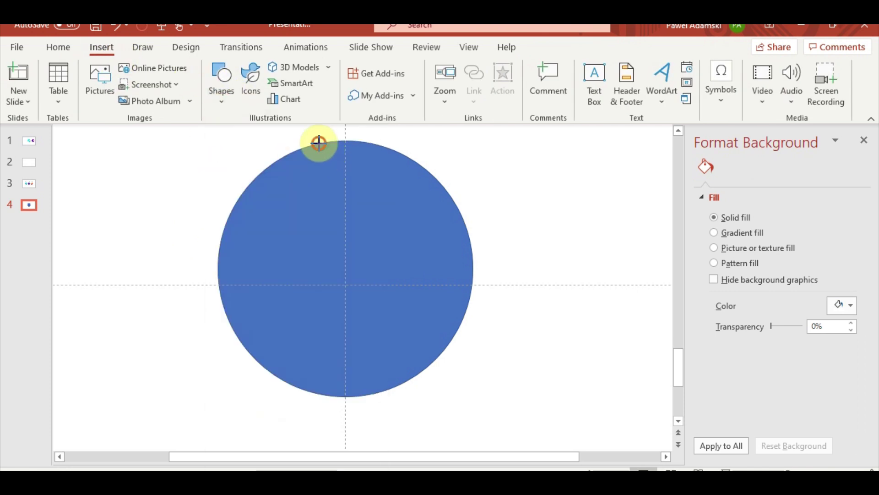
drag(319, 143, 219, 244)
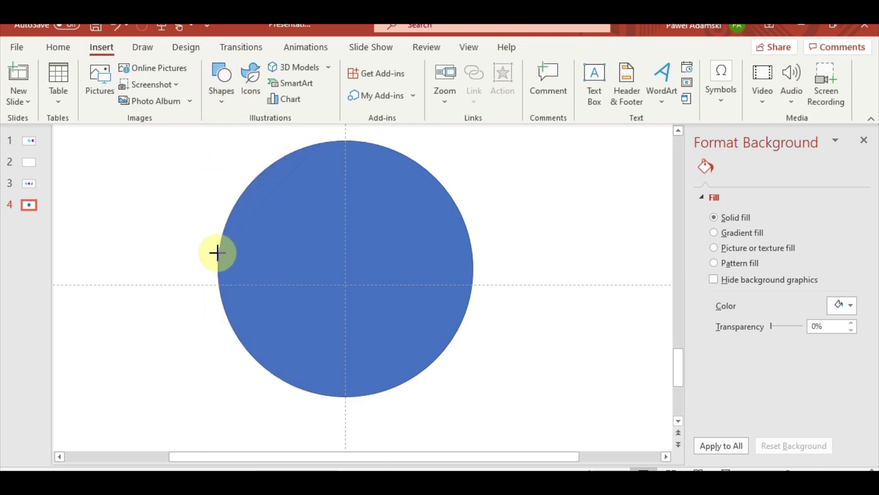
click(217, 252)
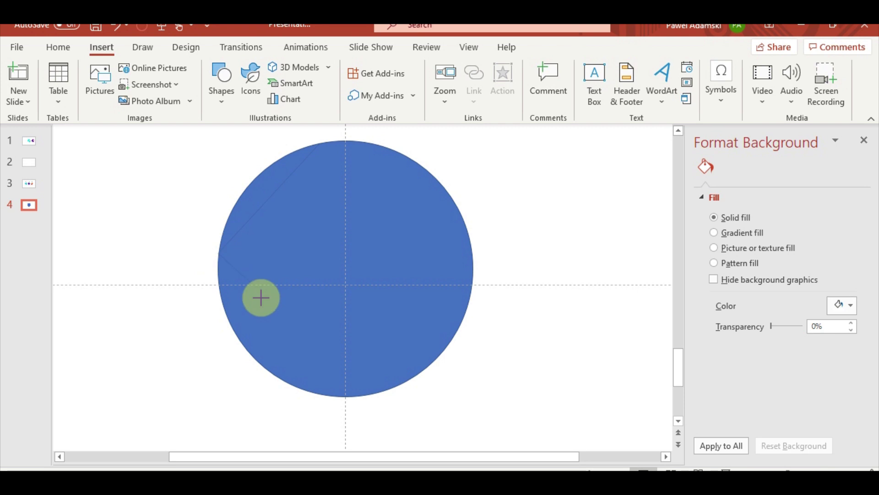
click(282, 280)
click(383, 186)
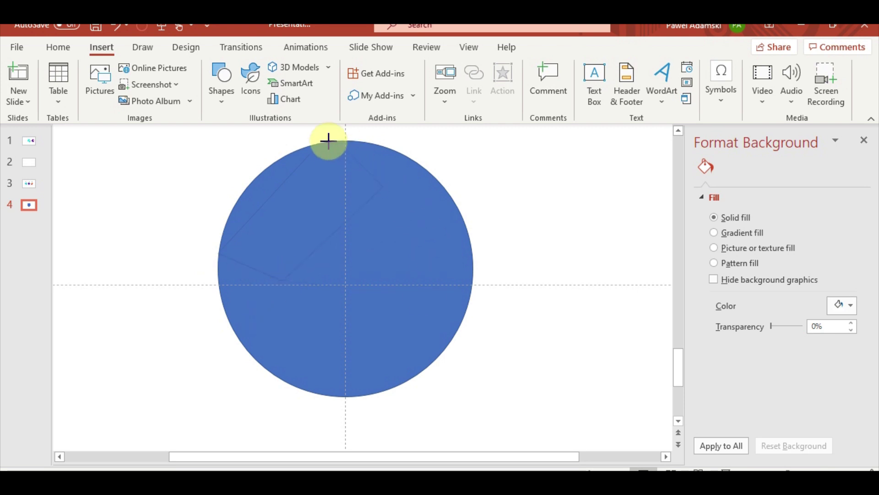
click(321, 142)
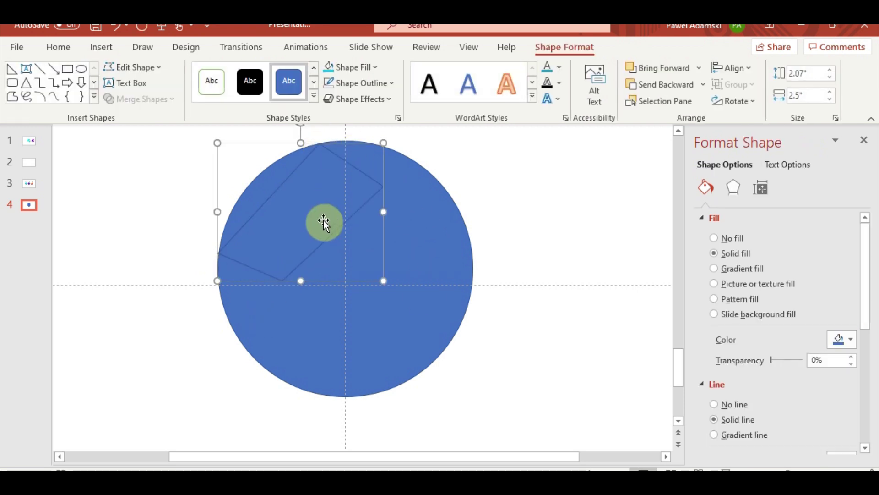
click(111, 67)
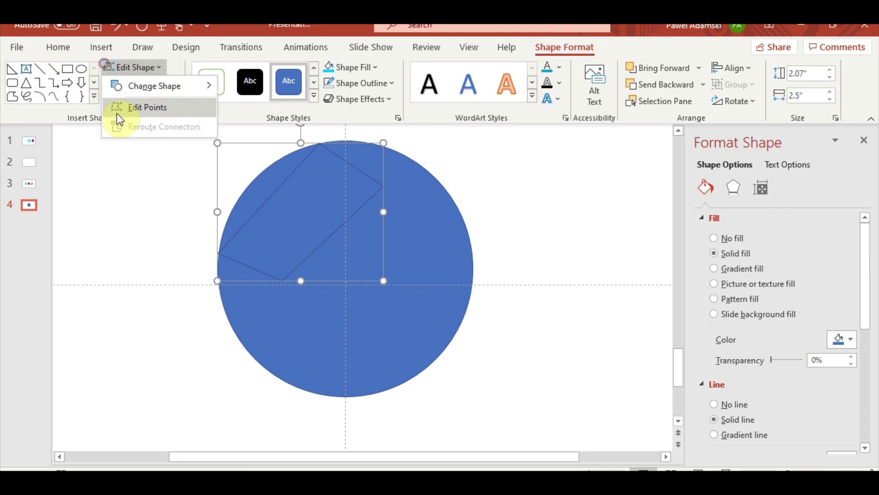
click(114, 107)
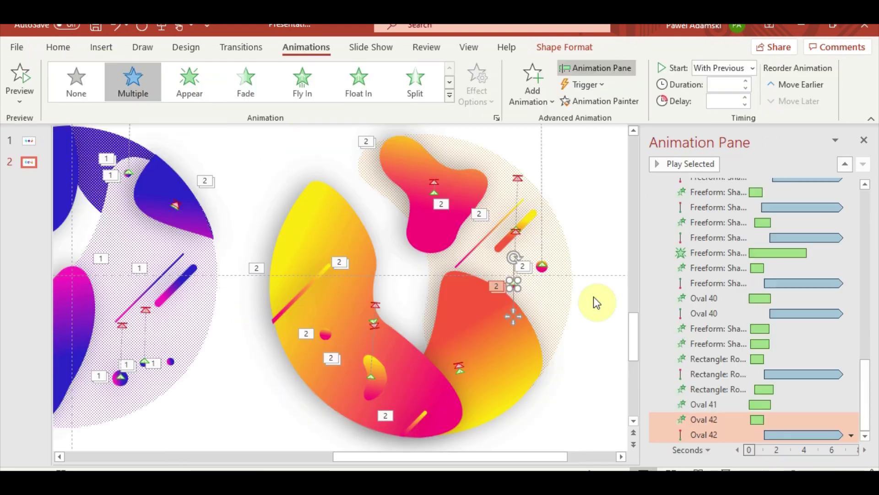
Step: Play the slide show to preview the three animated gradient-blob badges
click(721, 469)
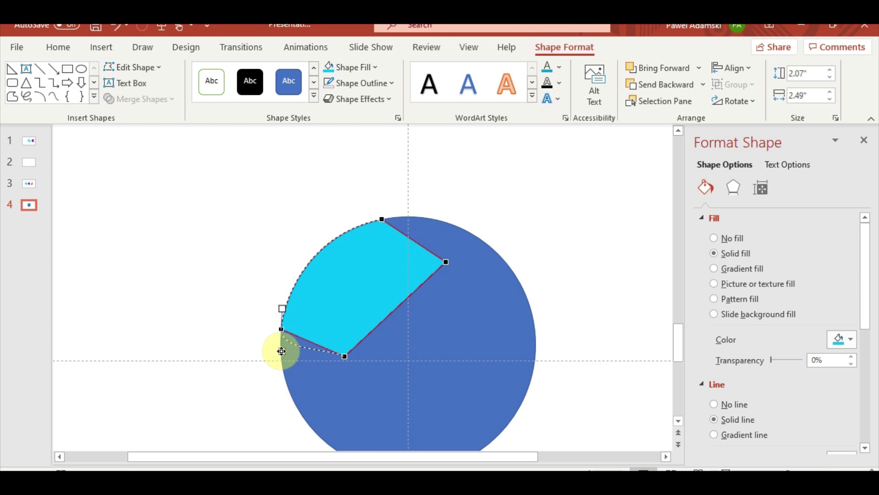
Step: Curve the cyan shape's bottom, upper-right and top edges
mouse_move(342, 355)
mouse_down()
mouse_move(348, 331)
mouse_move(321, 352)
mouse_up()
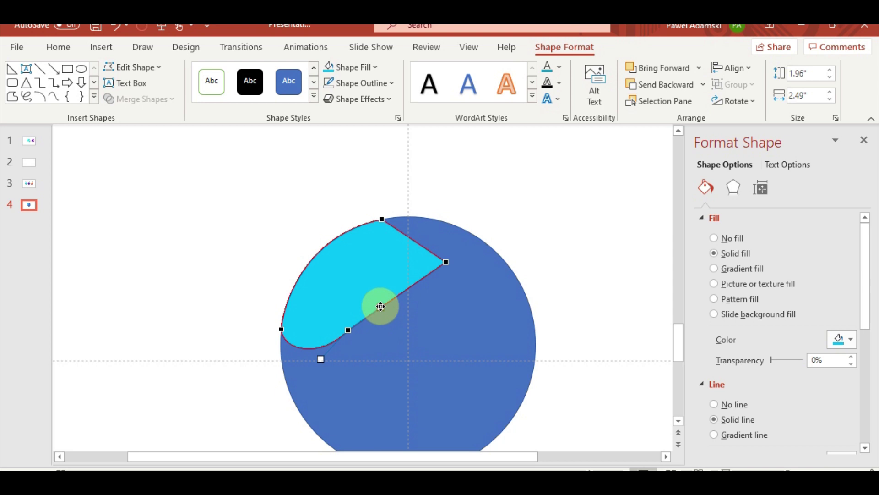
click(446, 261)
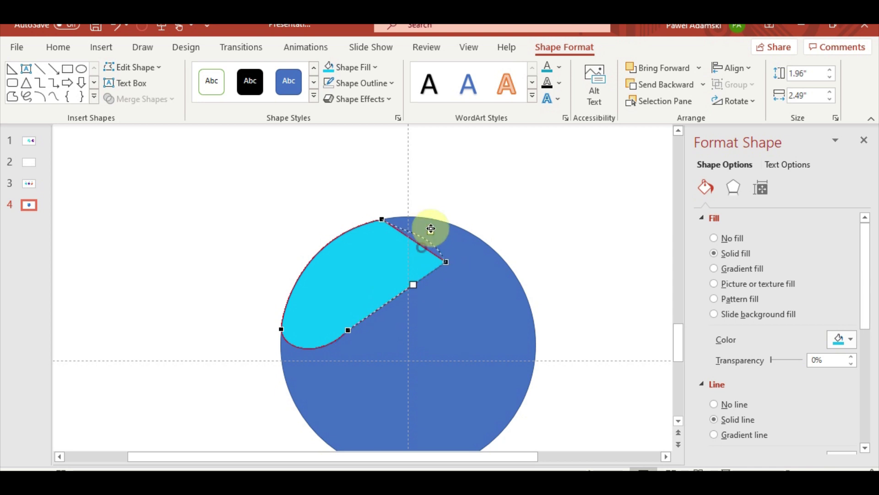
drag(427, 245, 443, 213)
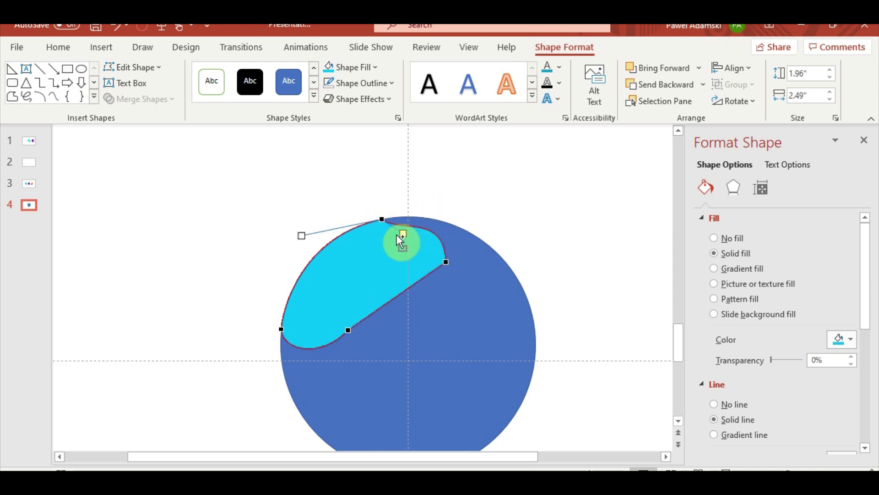
ctrl+scroll(397, 234, up, 5)
mouse_move(481, 216)
mouse_down()
mouse_move(464, 157)
mouse_move(450, 167)
mouse_up()
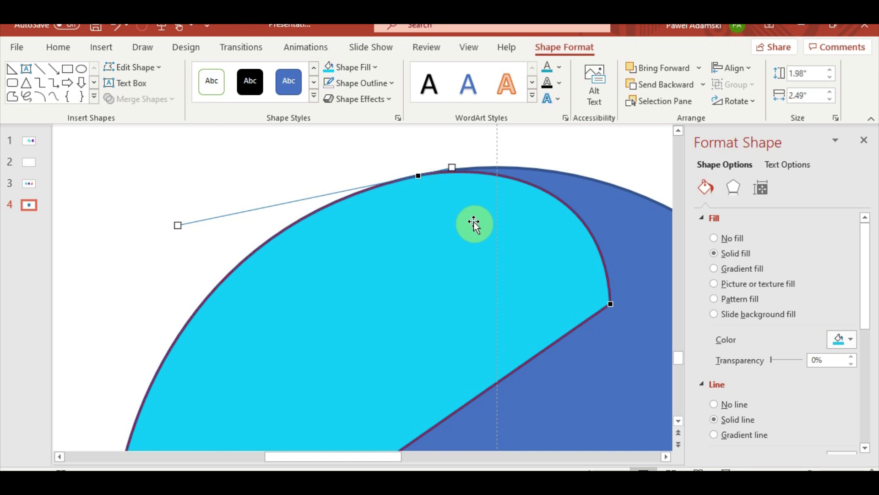
ctrl+scroll(526, 248, down, 2)
ctrl+scroll(557, 257, down, 2)
ctrl+scroll(549, 266, down, 1)
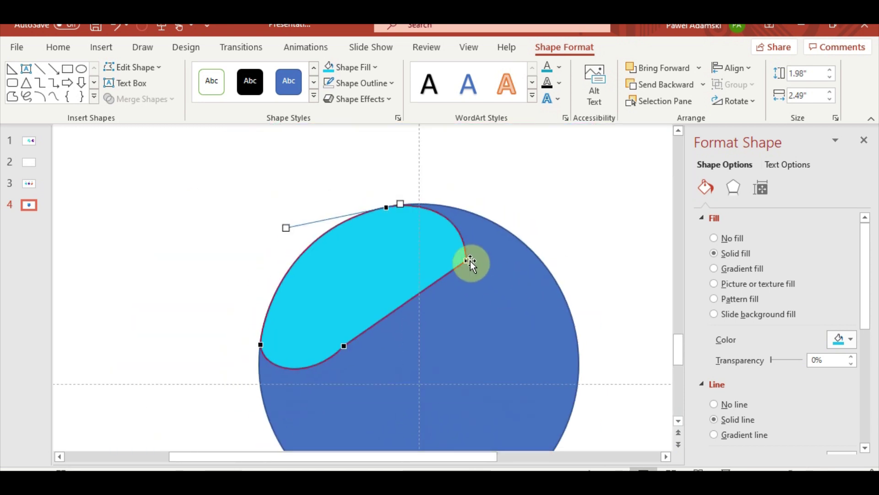
Step: Move the right vertex up and left and rebalance the lower-right curve
drag(470, 261, 435, 253)
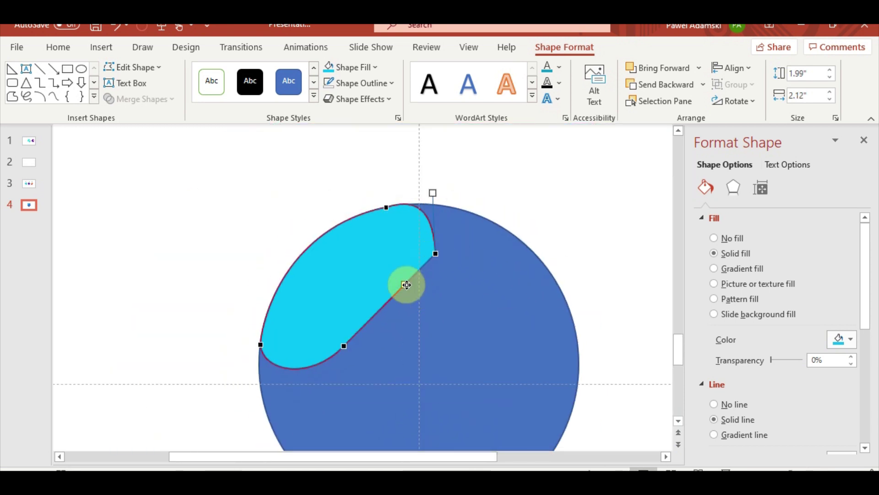
drag(406, 285, 463, 316)
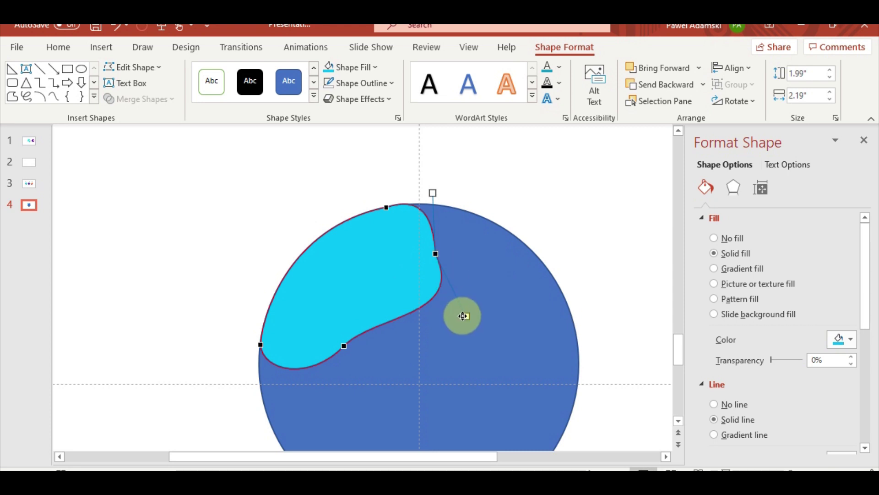
drag(460, 319, 424, 314)
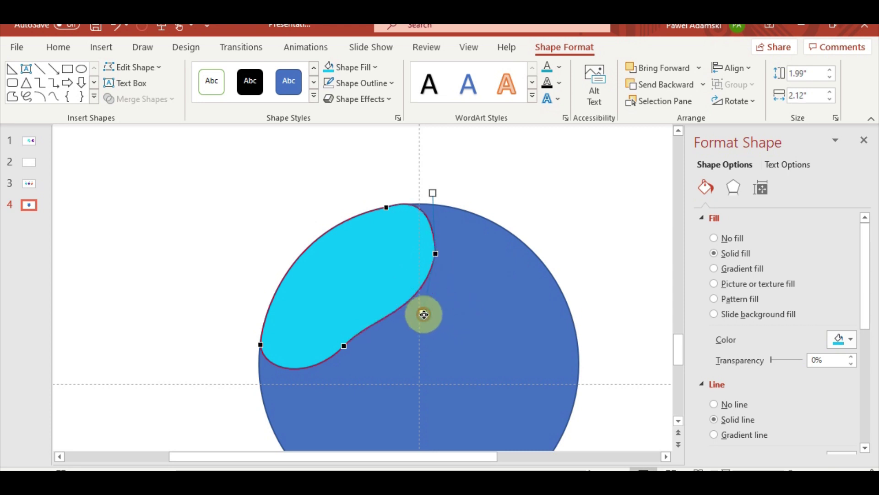
click(450, 314)
Step: Undo the last curve change and reshape the curve below the right vertex
click(406, 288)
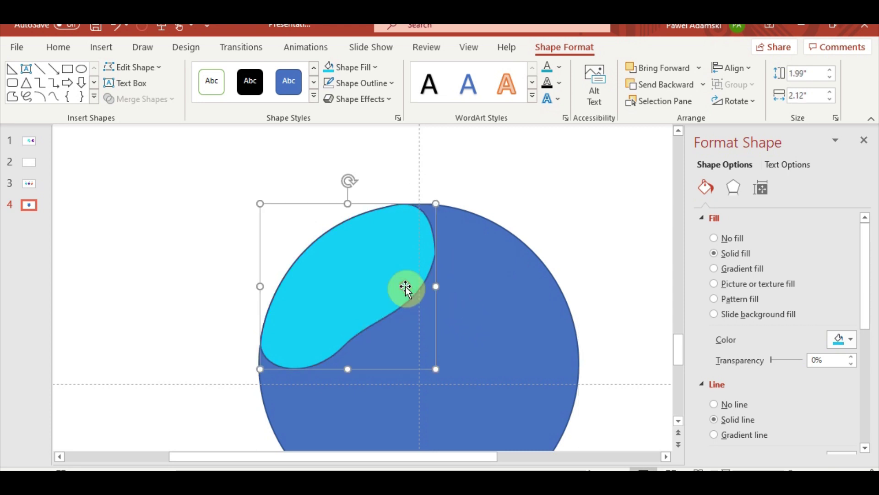
key(ctrl+z)
ctrl+scroll(409, 291, up, 3)
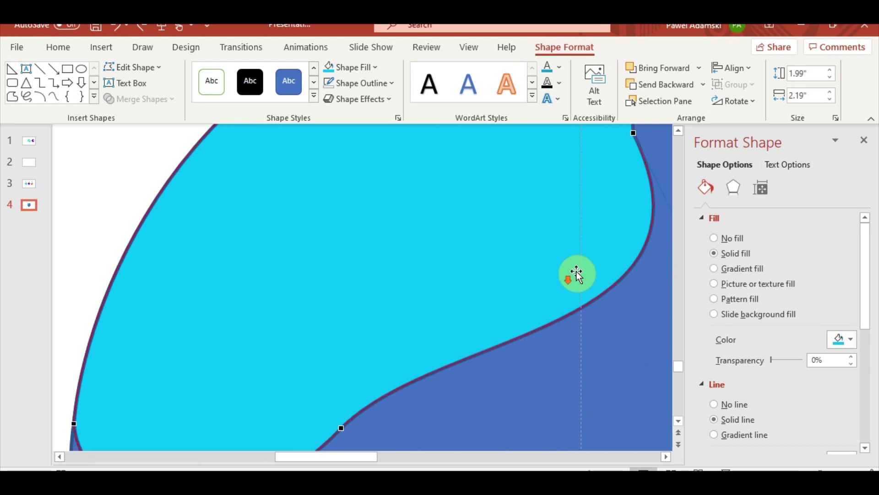
ctrl+scroll(577, 275, down, 1)
mouse_move(640, 357)
mouse_down()
mouse_move(630, 359)
mouse_move(555, 255)
mouse_up()
scroll(570, 275, up, 1)
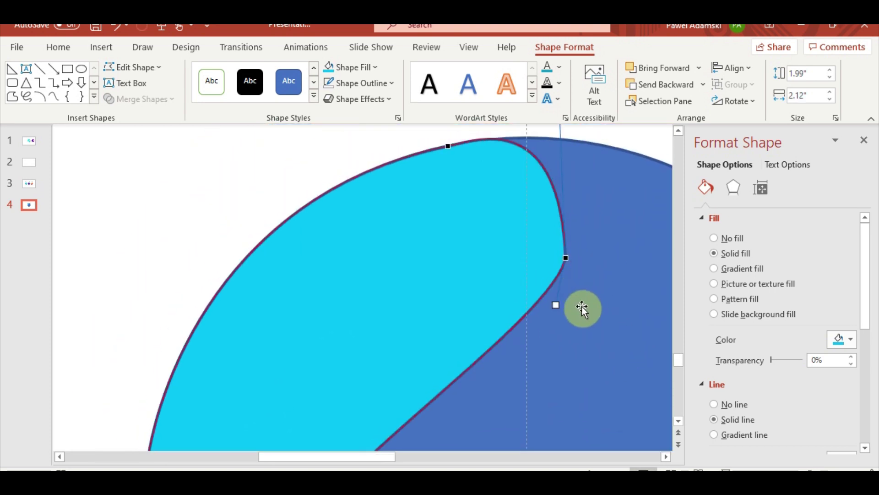
drag(555, 305, 567, 316)
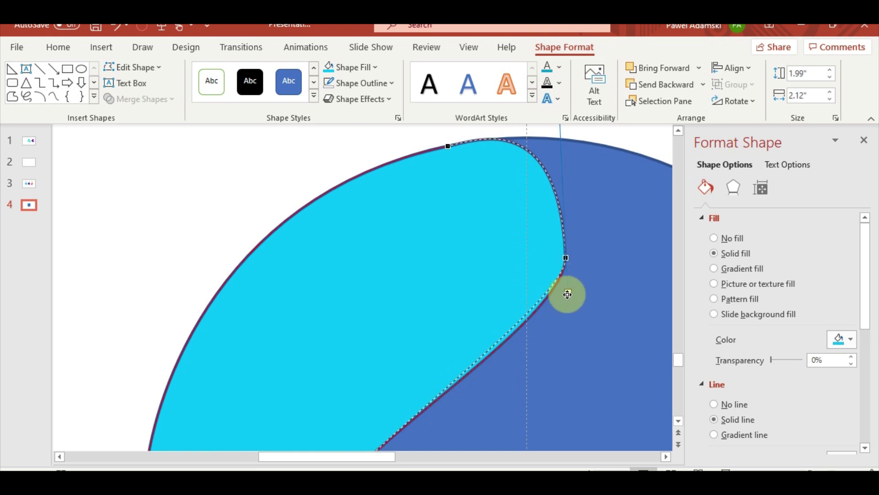
drag(566, 316, 562, 351)
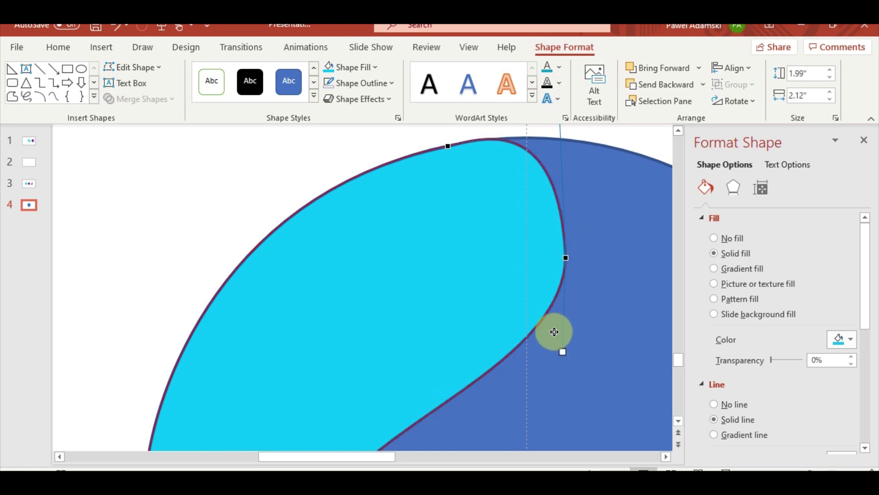
scroll(522, 265, down, 2)
scroll(523, 265, down, 2)
Step: Adjust the lower vertex's handles into a smooth S-shaped lower edge and exit point editing
click(351, 346)
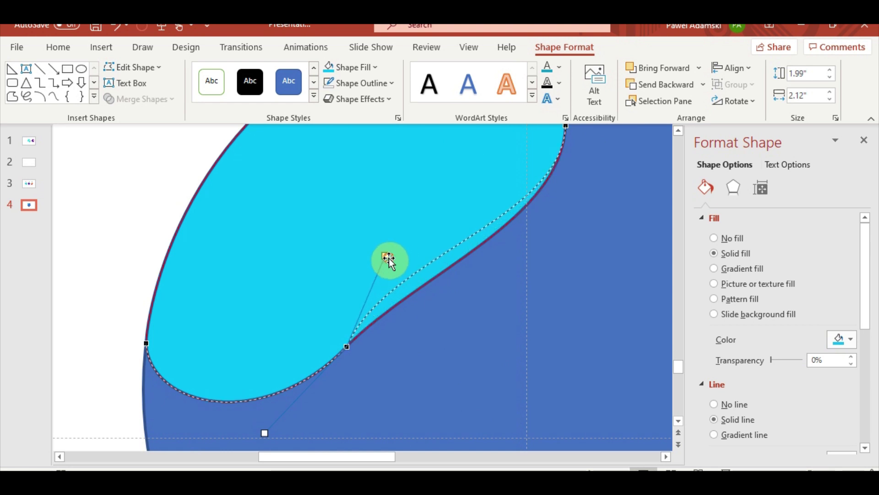
drag(423, 275, 385, 255)
drag(282, 428, 293, 403)
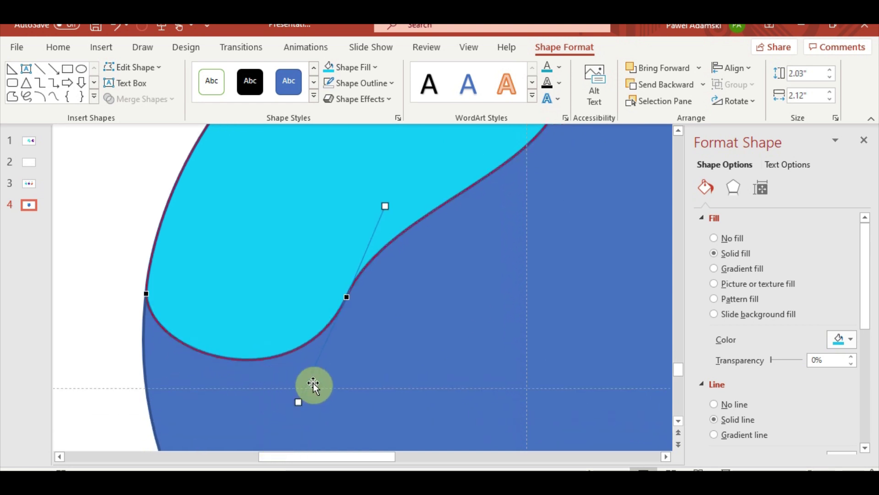
click(491, 334)
ctrl+scroll(428, 314, down, 3)
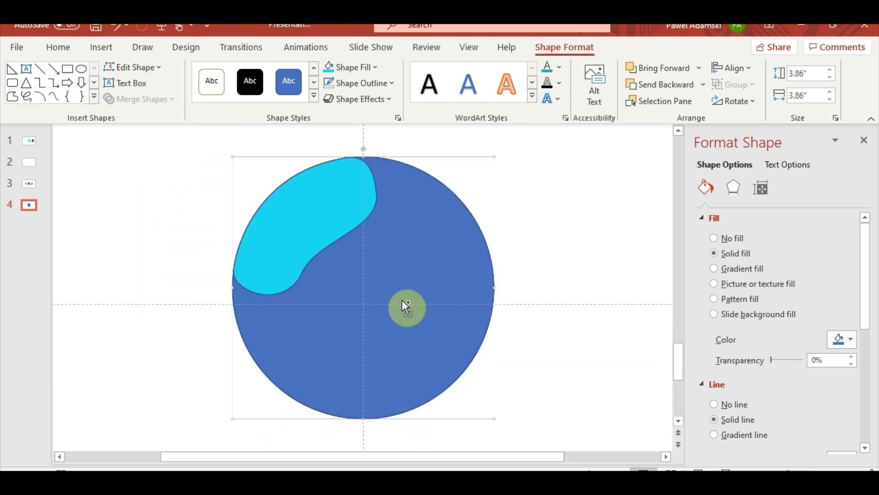
Step: Select the cyan blob and turn on Edit Points for it
click(569, 275)
ctrl+scroll(569, 274, down, 1)
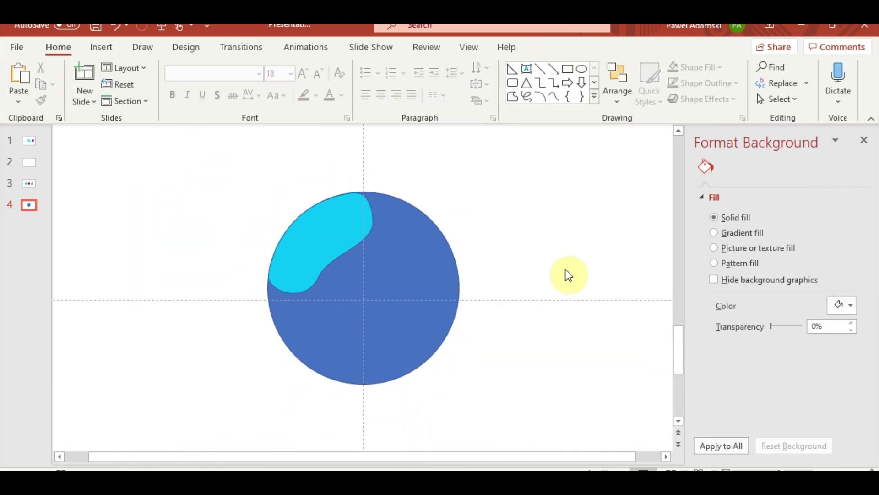
click(308, 244)
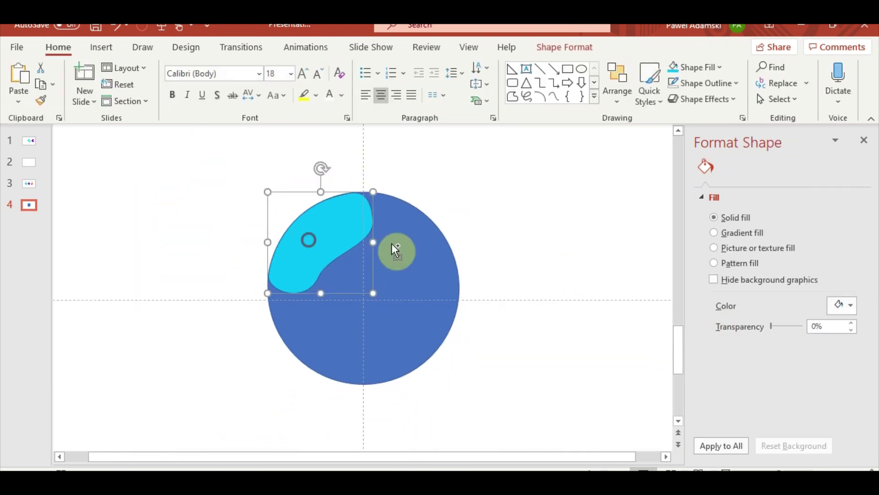
ctrl+scroll(439, 243, up, 5)
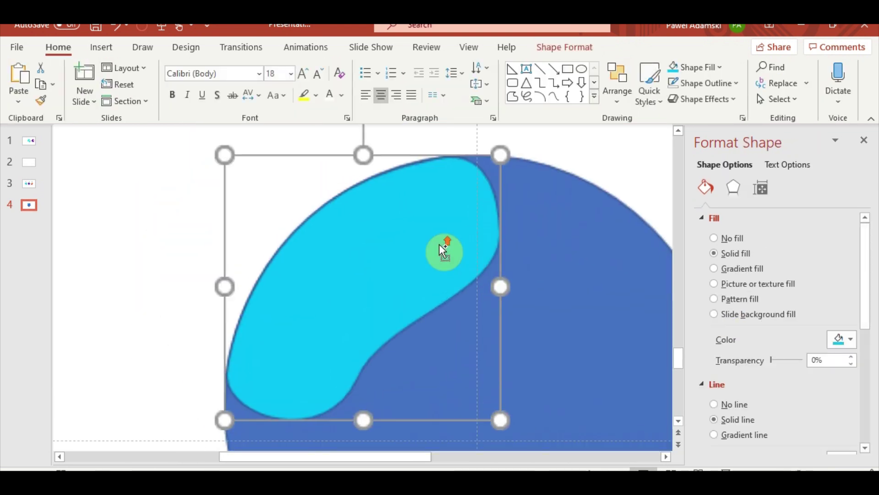
click(578, 47)
click(118, 68)
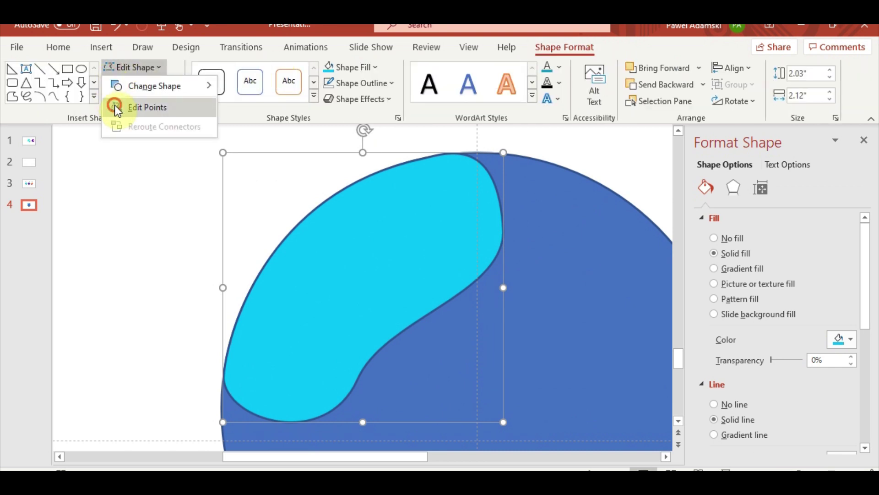
click(118, 107)
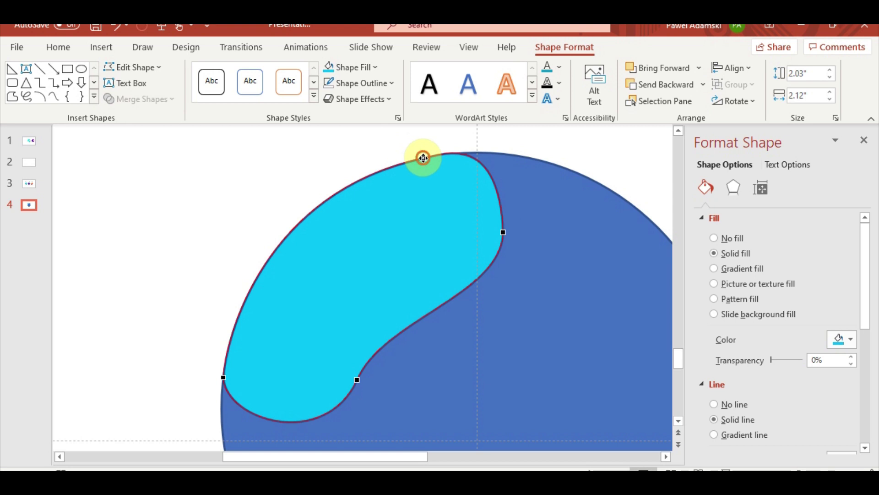
Step: Move the top point right along the circle, pull the right side out, and curve the top and left edges
drag(423, 158, 525, 156)
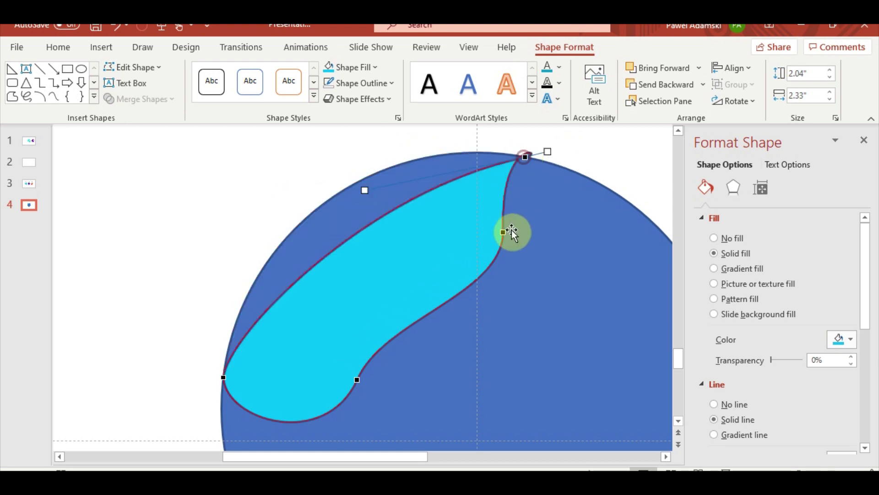
drag(504, 232, 616, 288)
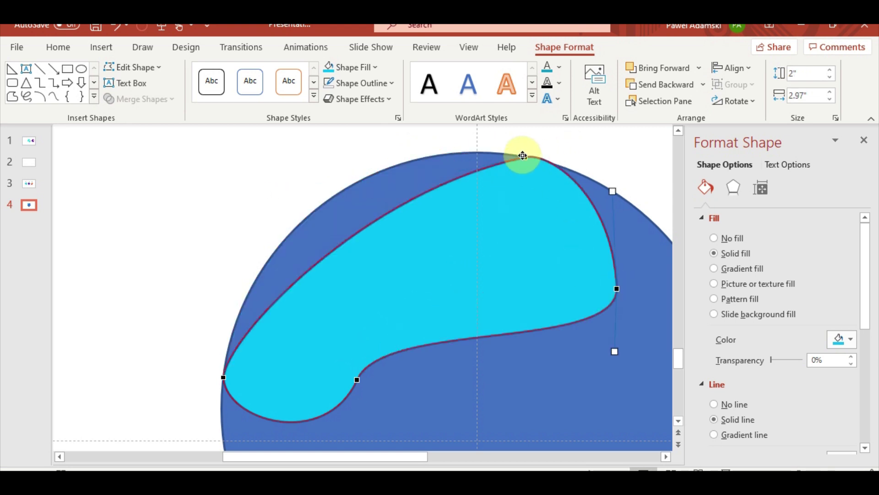
drag(525, 157, 545, 162)
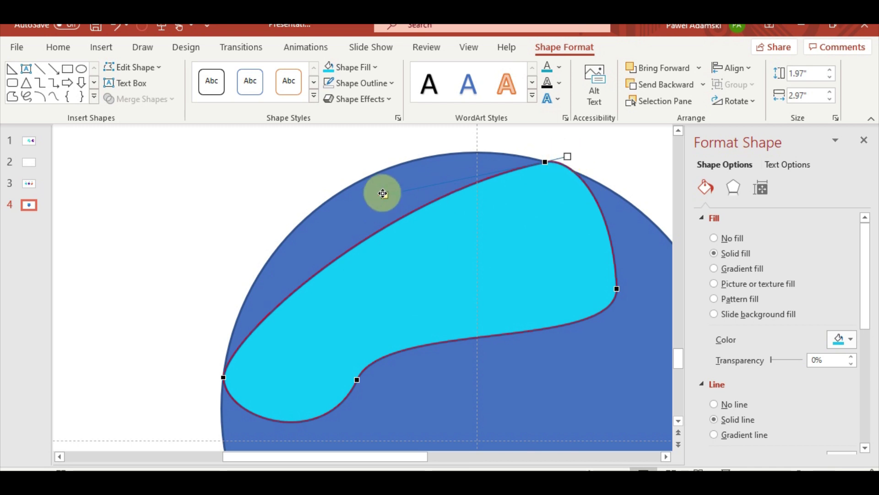
drag(385, 195, 308, 162)
scroll(256, 353, down, 3)
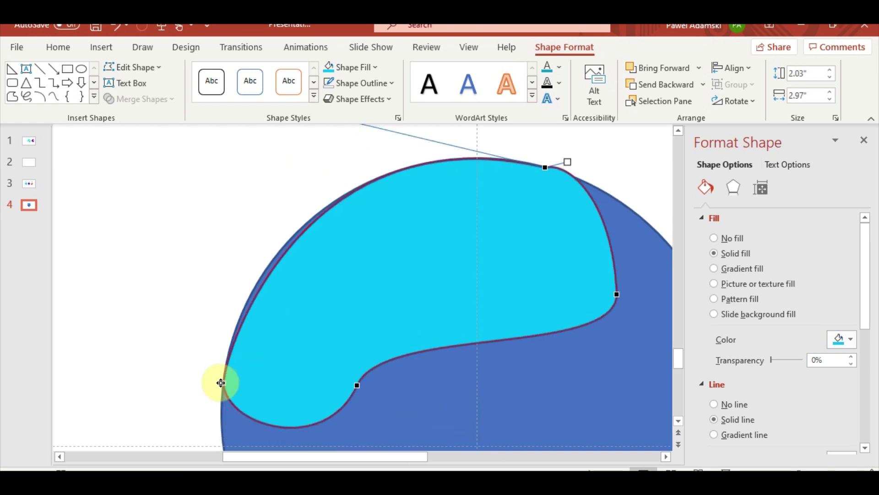
drag(226, 342, 224, 325)
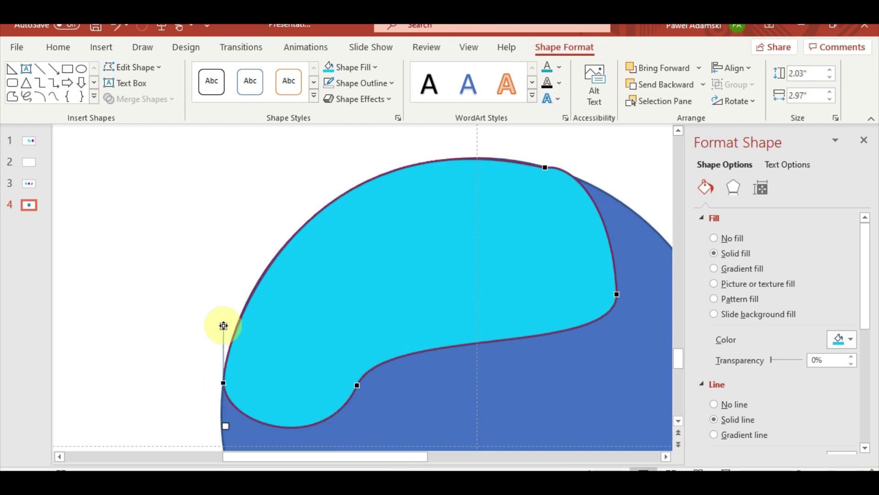
Step: Smooth the top point, move the right point inward, and bulge the upper-right curve
click(545, 167)
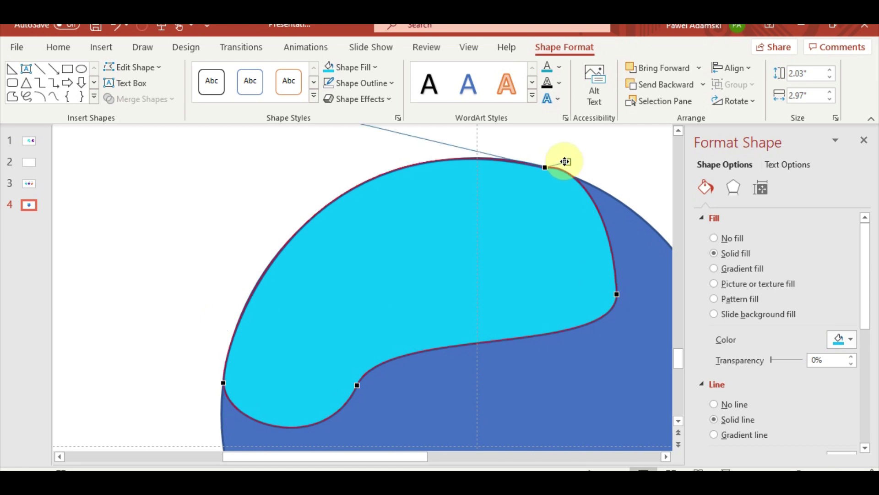
drag(569, 162, 579, 181)
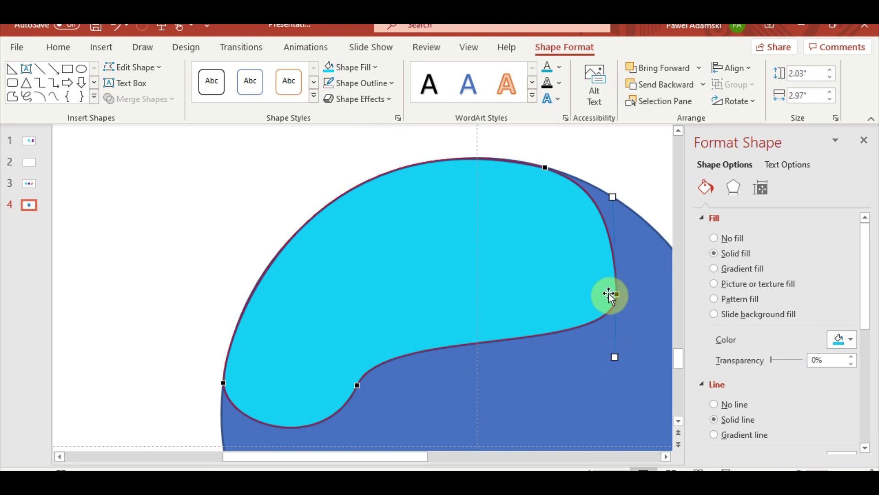
drag(611, 289, 598, 280)
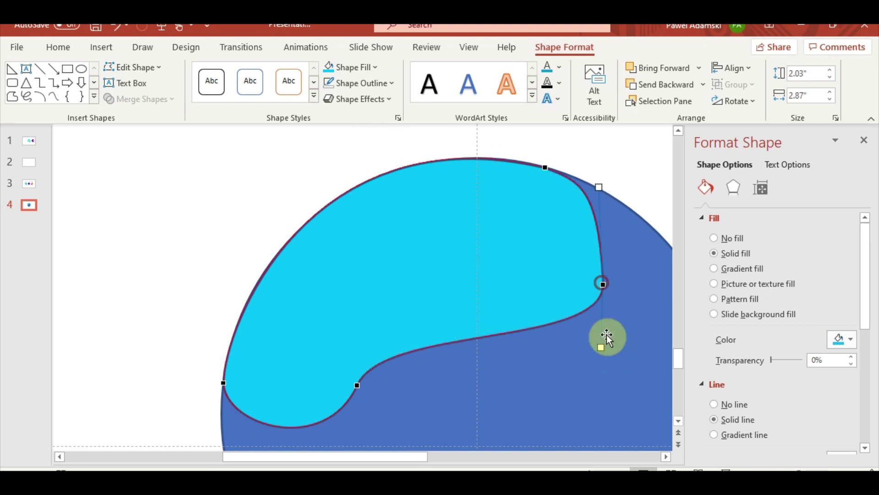
drag(608, 187, 640, 219)
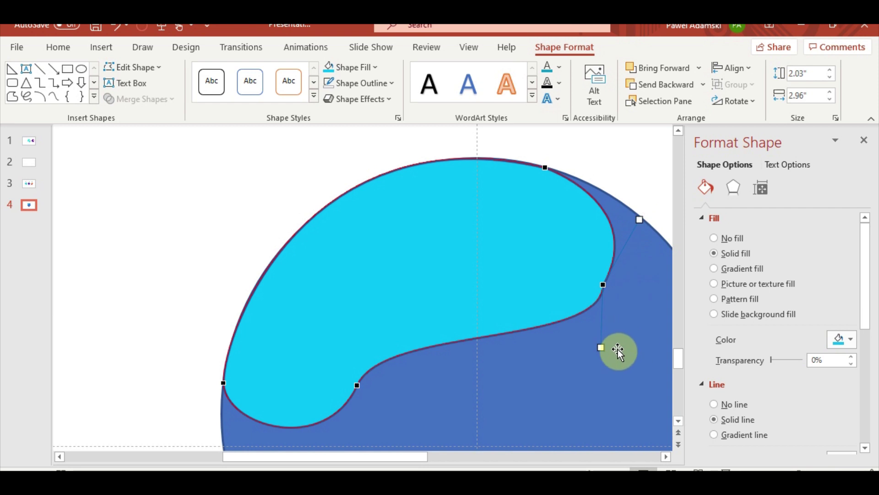
mouse_move(601, 347)
mouse_down()
mouse_move(550, 316)
mouse_move(570, 327)
mouse_up()
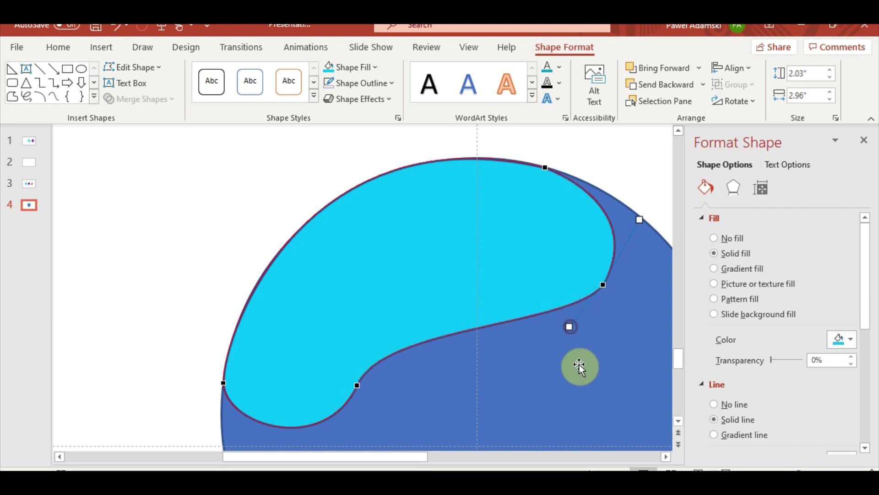
Step: Deepen the cyan blob's lower curve at its left and middle points
scroll(280, 420, down, 3)
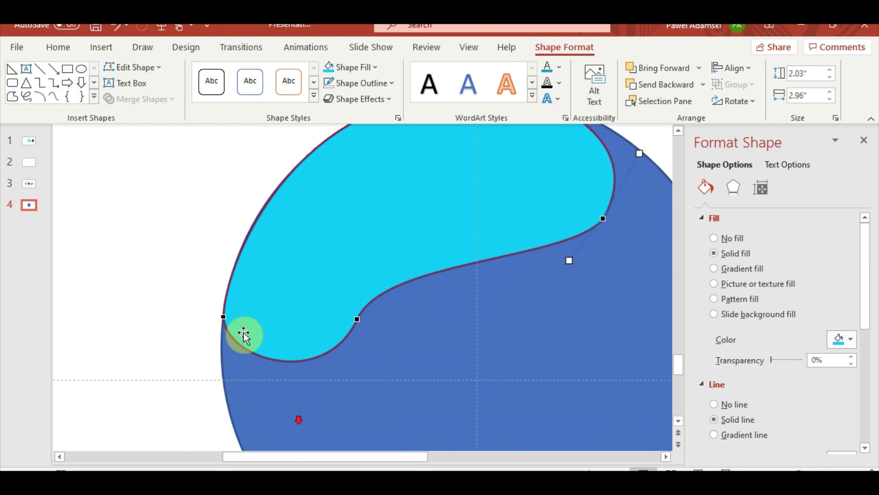
drag(226, 360, 235, 445)
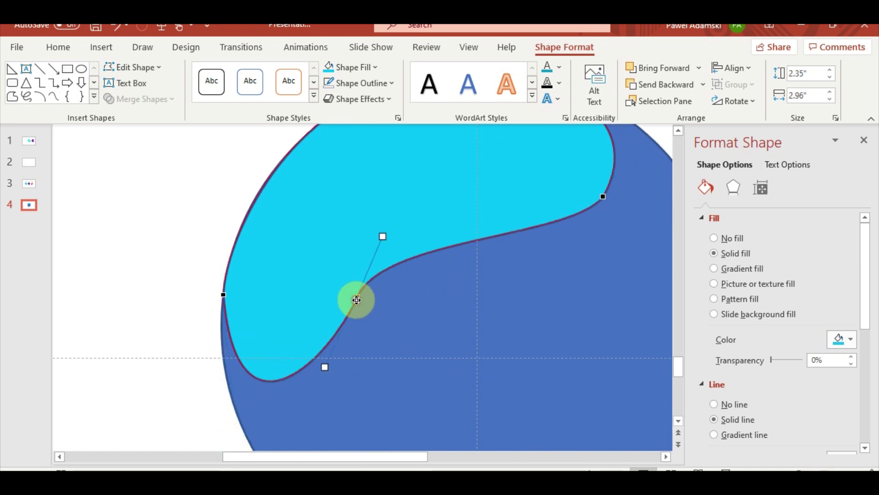
mouse_move(324, 367)
mouse_down()
mouse_move(326, 404)
mouse_move(315, 403)
mouse_up()
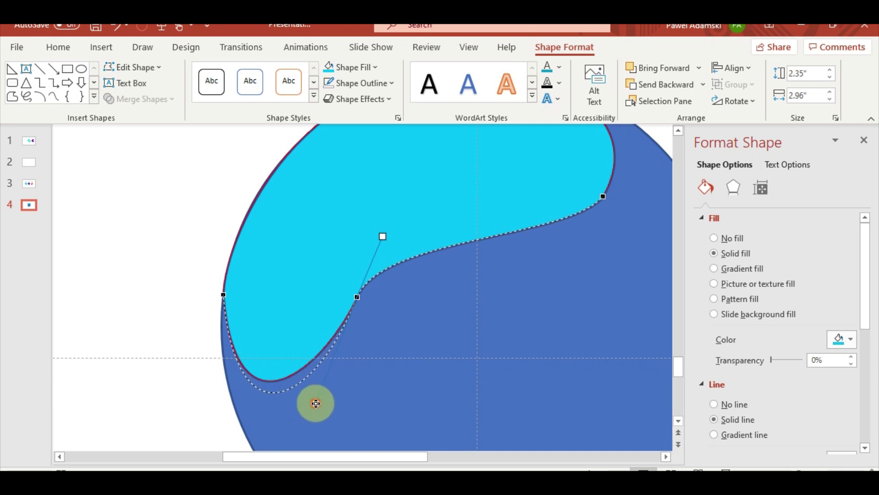
click(165, 350)
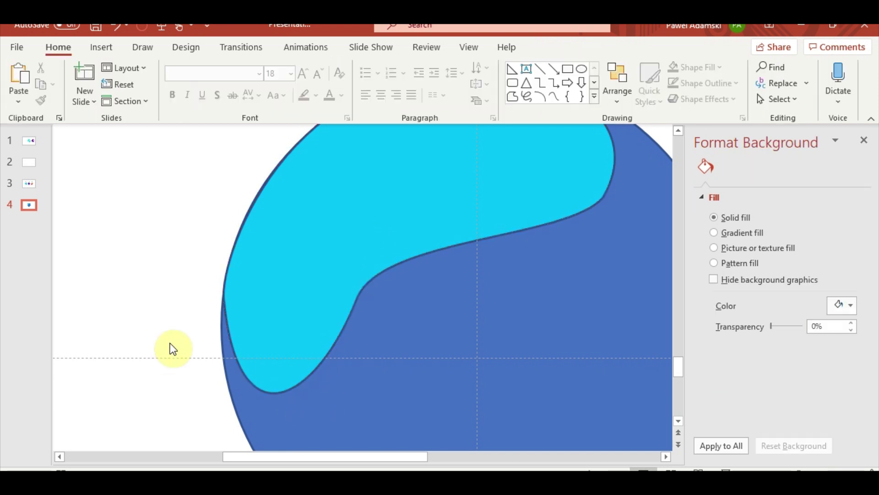
Step: Refine the blob's upper and lower curves at the middle point
click(235, 344)
click(356, 297)
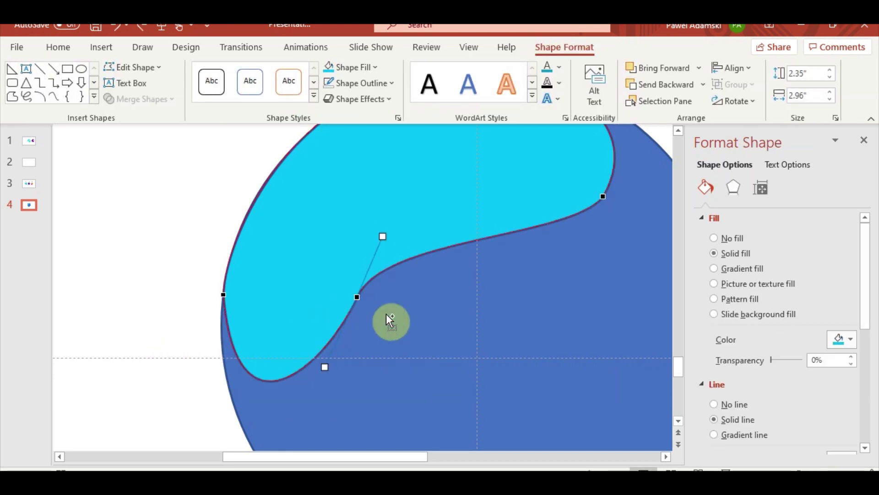
mouse_move(384, 235)
mouse_down()
mouse_move(403, 247)
mouse_move(446, 181)
mouse_up()
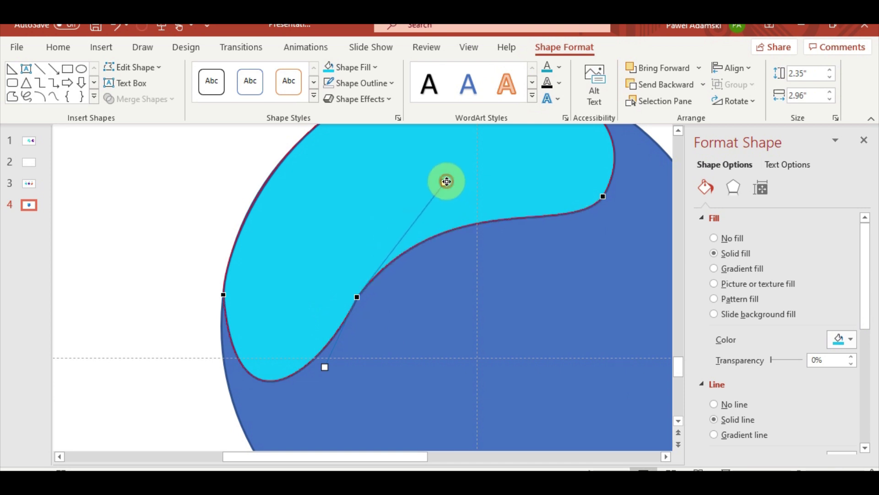
drag(324, 367, 313, 405)
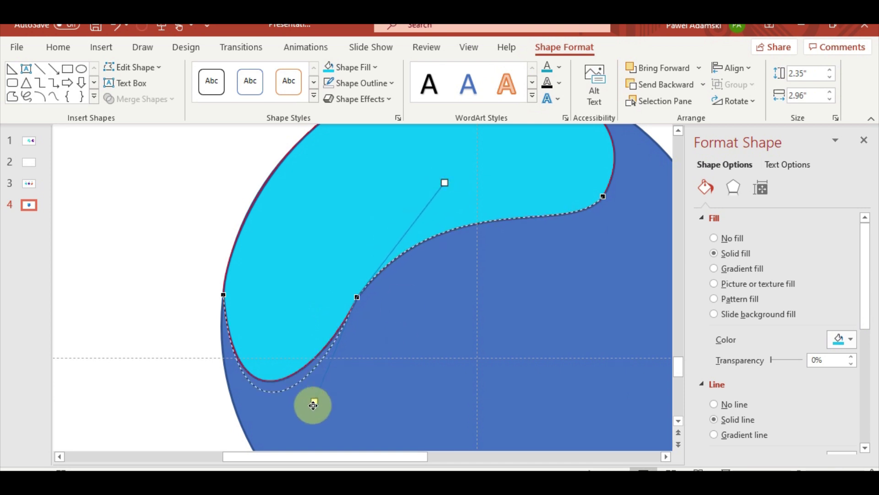
click(177, 334)
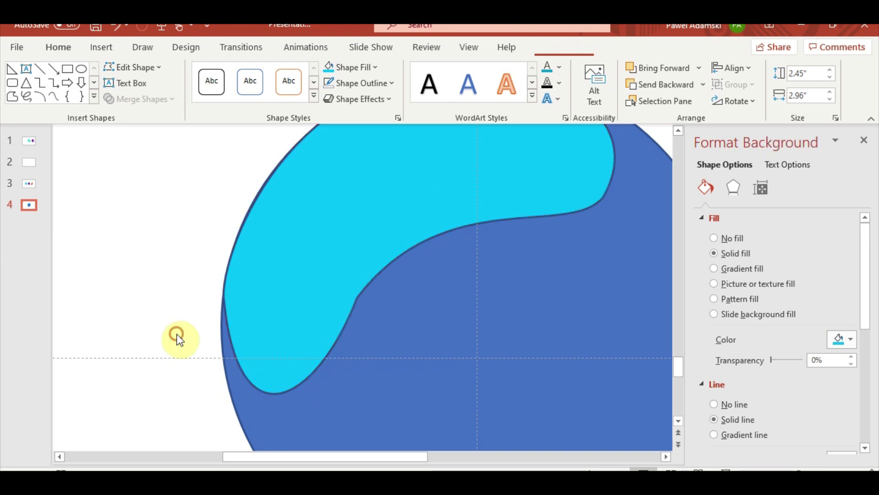
click(252, 322)
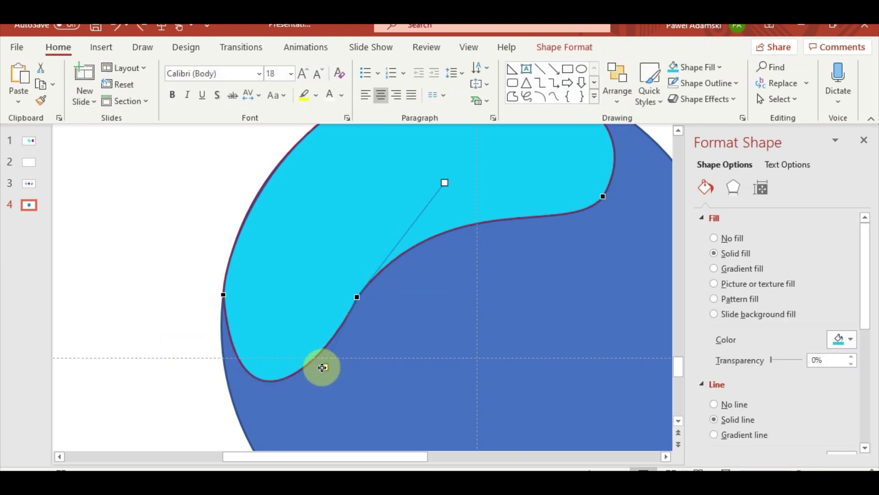
drag(323, 366, 316, 362)
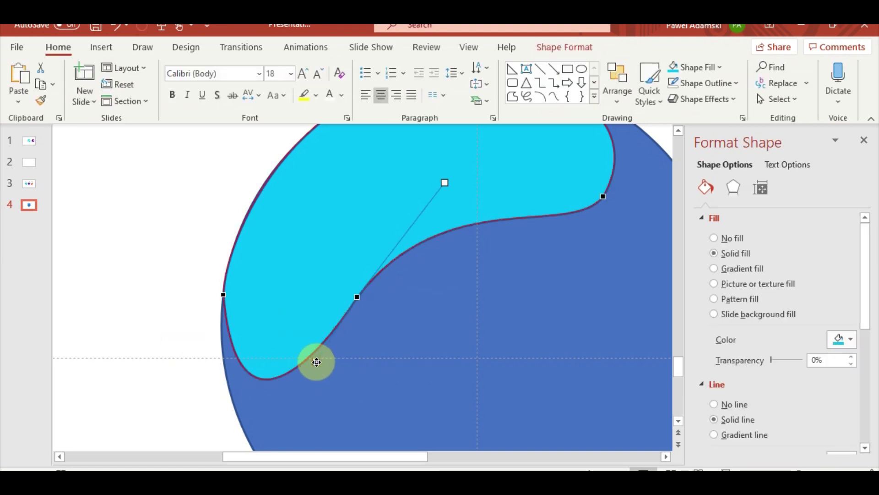
click(223, 294)
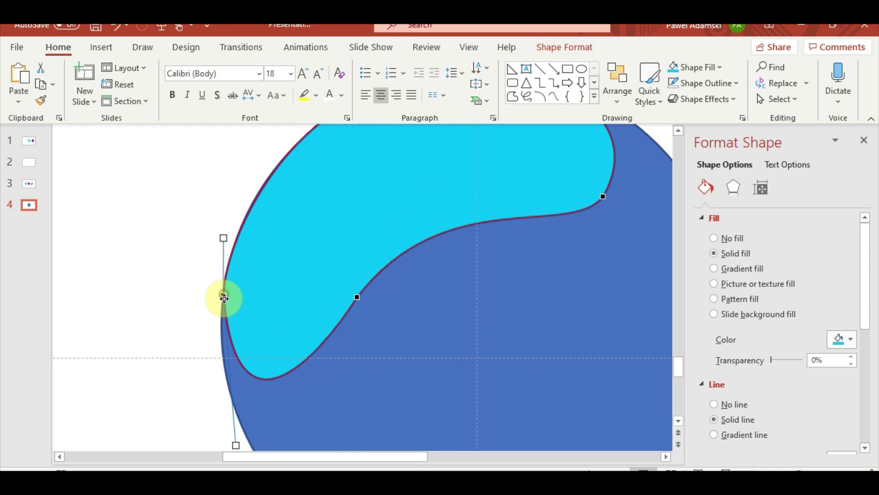
click(161, 340)
scroll(201, 303, down, 5)
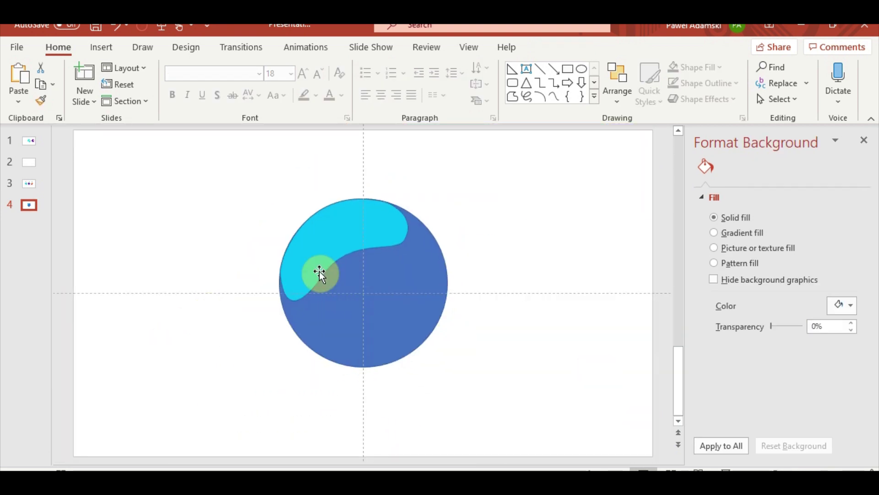
Step: Paste a copy of the cyan blob into the circle's lower right and reshape it to fit
click(343, 243)
key(ctrl+c)
key(ctrl+v)
drag(353, 183, 383, 388)
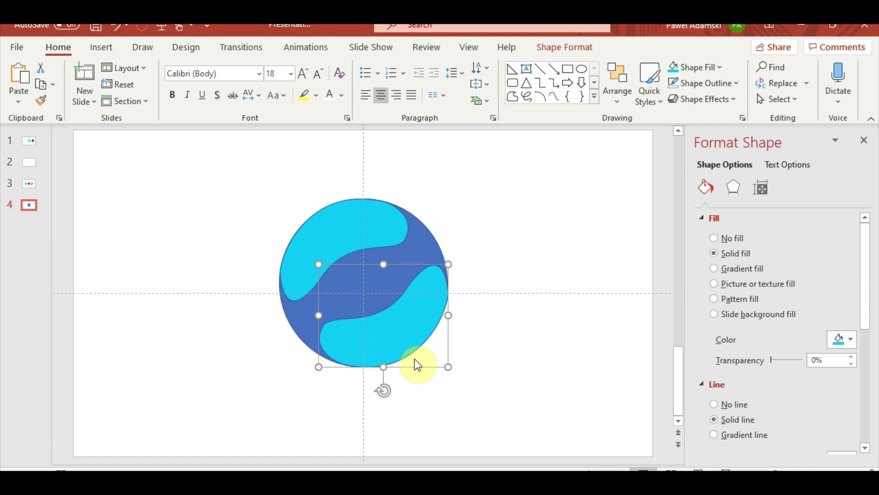
mouse_move(475, 236)
mouse_down()
mouse_move(337, 243)
mouse_move(275, 294)
mouse_move(373, 231)
mouse_move(243, 184)
mouse_up()
scroll(340, 351, up, 5)
scroll(340, 351, down, 5)
click(525, 320)
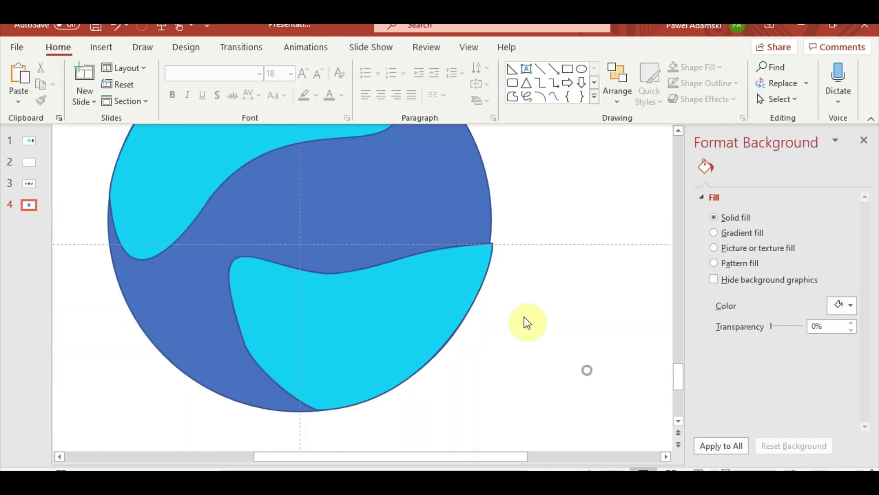
click(321, 297)
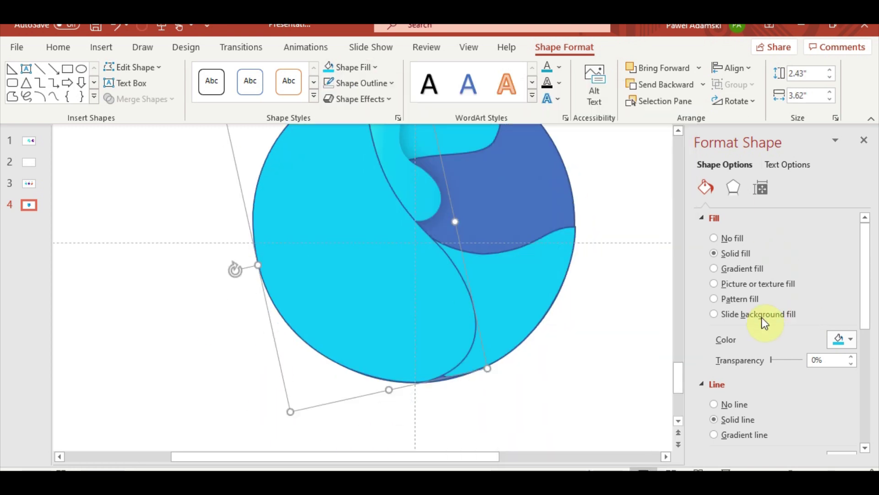
Step: Switch the large left piece to a fine, dense pattern fill
click(752, 298)
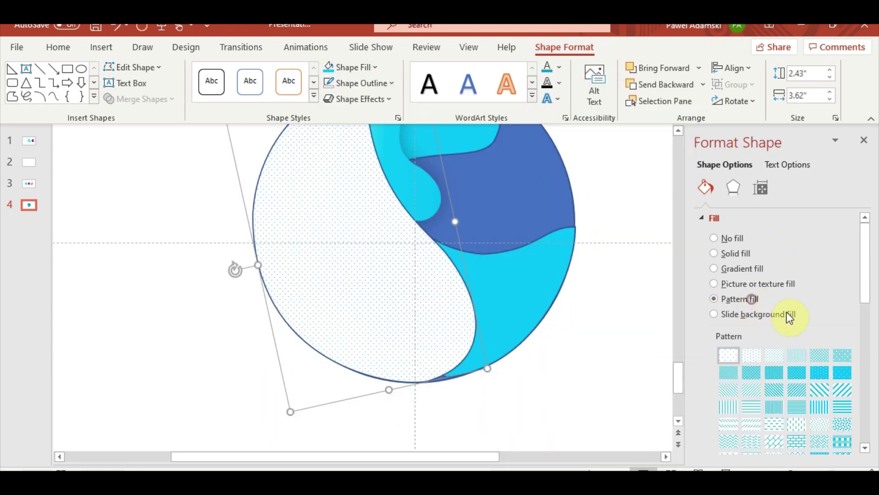
mouse_move(875, 292)
mouse_down()
mouse_move(873, 337)
mouse_move(872, 321)
mouse_up()
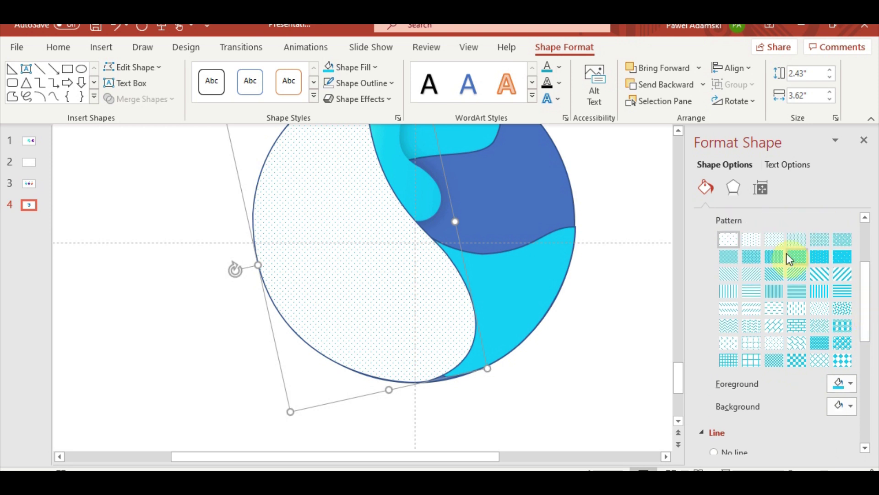
click(774, 243)
click(795, 242)
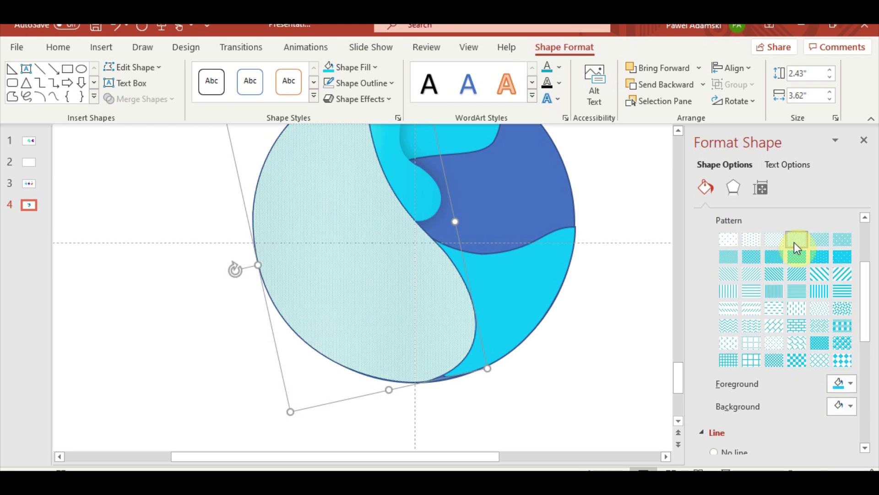
Step: Set the pattern background to a custom cyan colour via More Colors
click(845, 412)
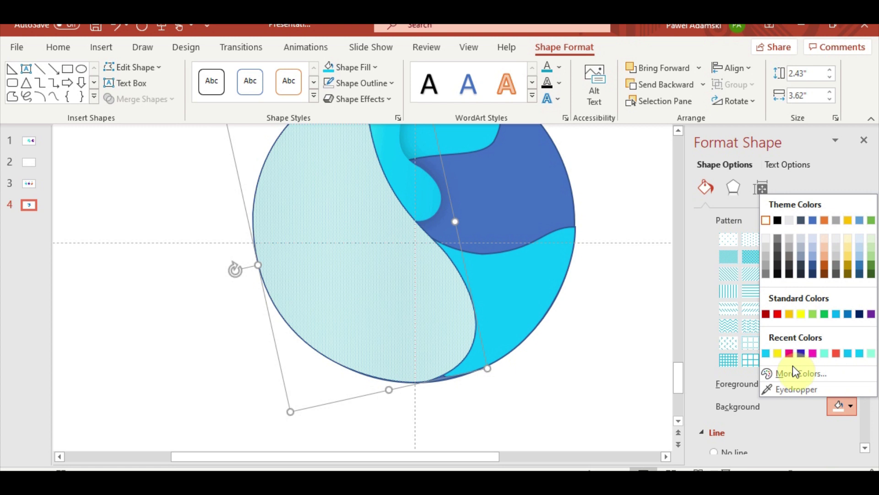
click(843, 414)
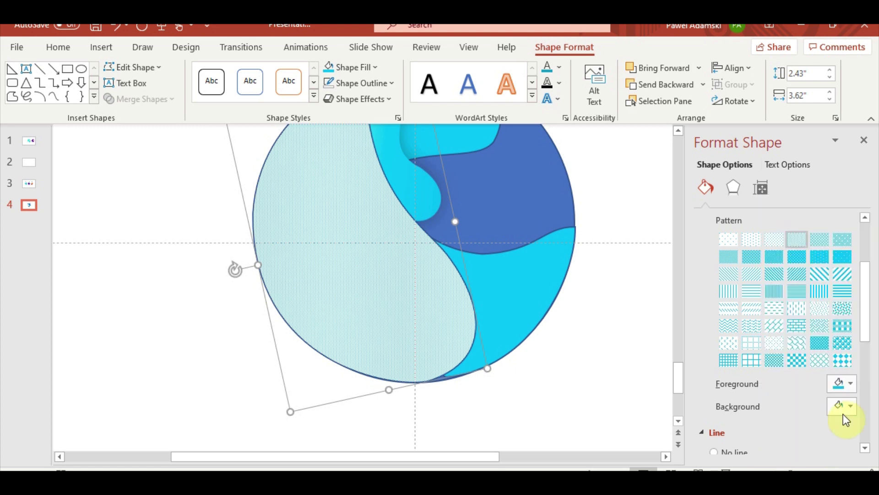
click(848, 408)
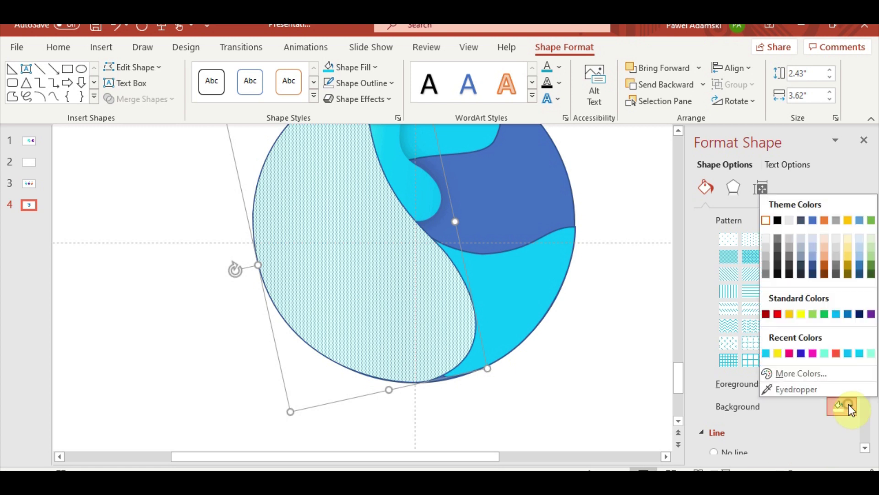
click(817, 371)
click(313, 258)
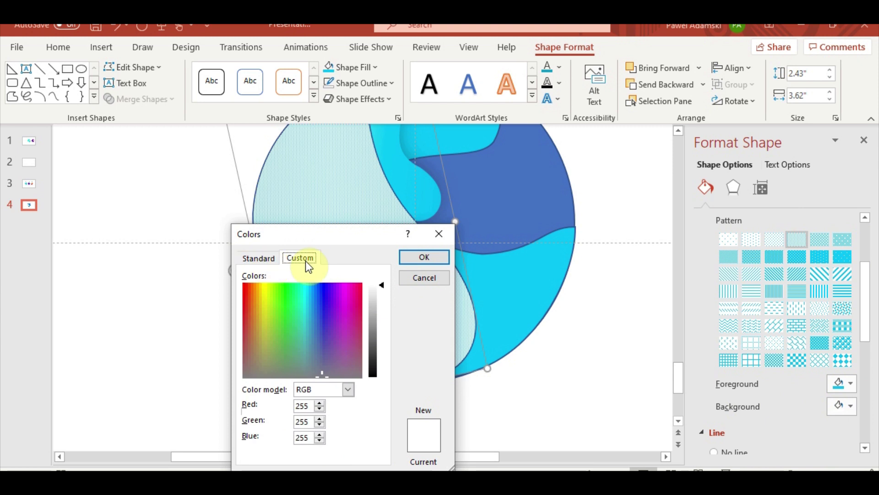
click(439, 233)
click(839, 406)
click(791, 385)
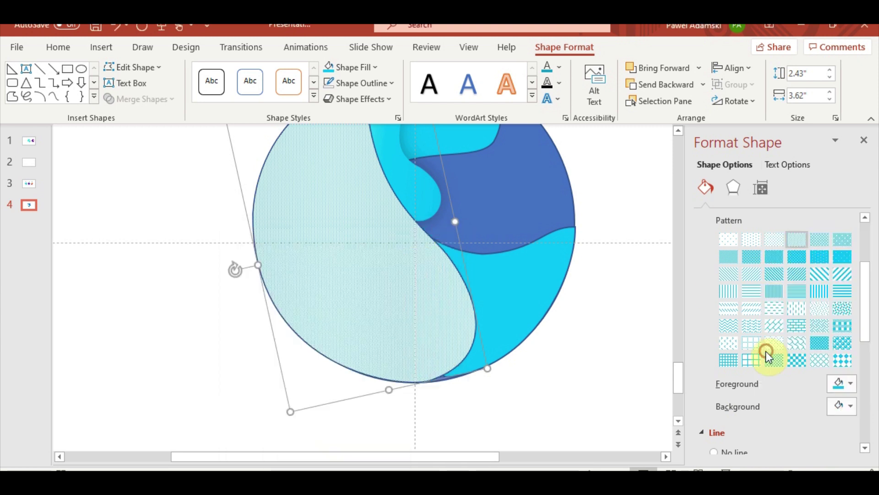
click(765, 351)
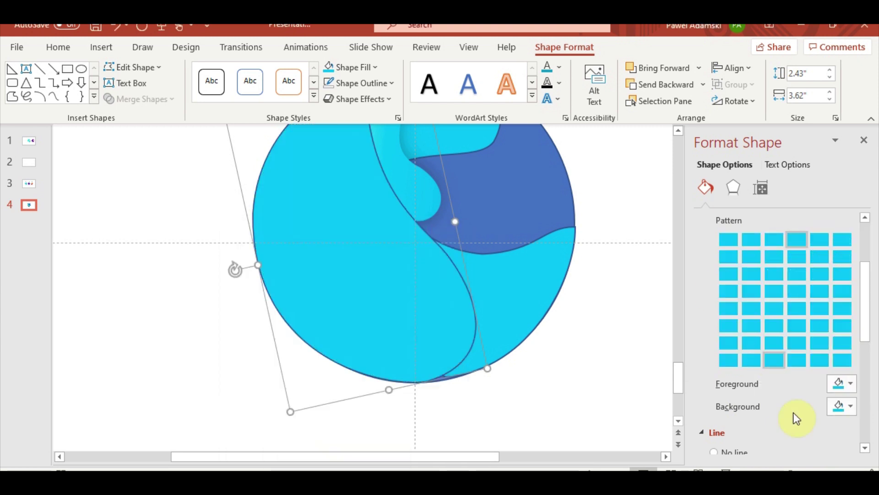
Step: Make the pattern foreground white, leaving the cyan background unchanged
click(846, 384)
click(765, 197)
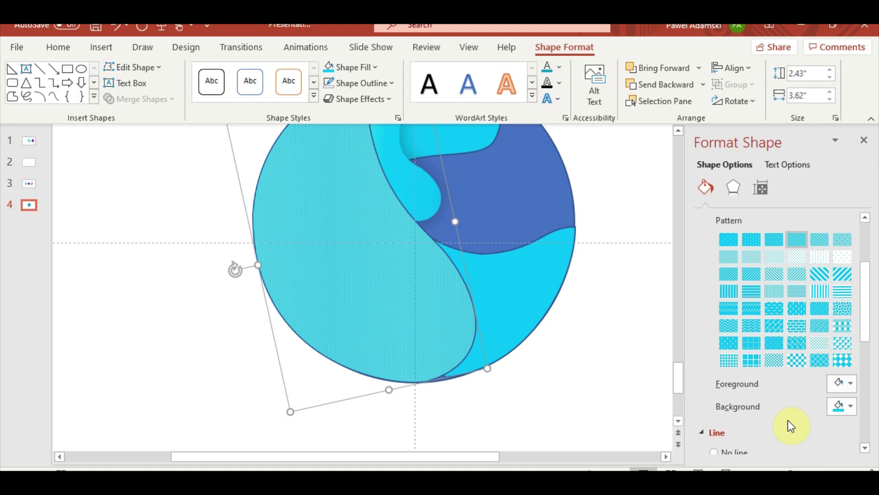
scroll(790, 419, down, 3)
scroll(793, 412, down, 3)
scroll(785, 406, up, 5)
scroll(787, 406, up, 4)
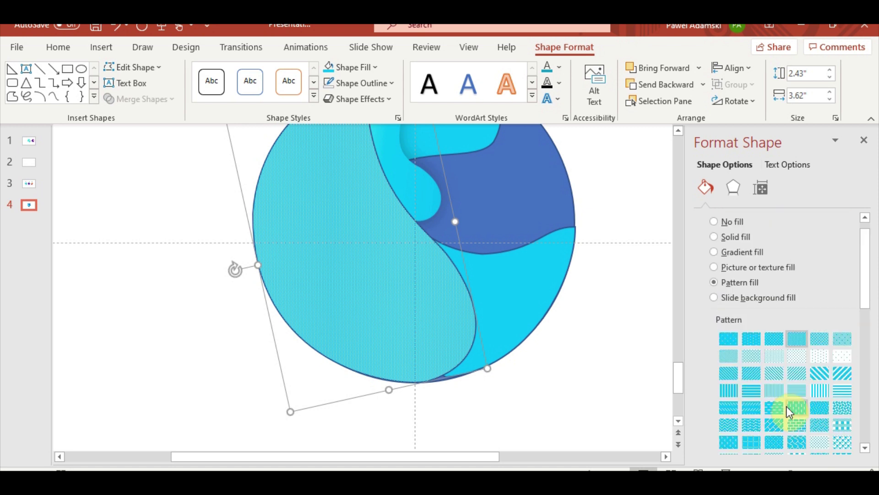
scroll(797, 321, up, 1)
scroll(766, 309, down, 3)
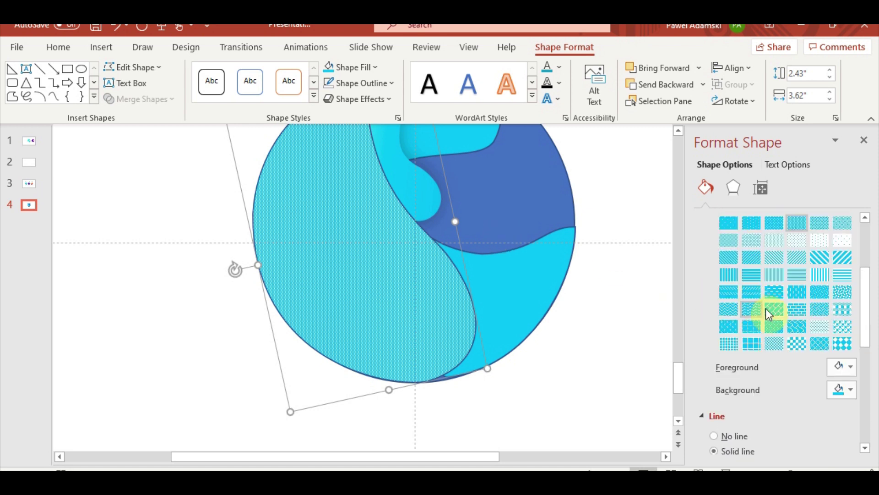
click(843, 389)
click(843, 390)
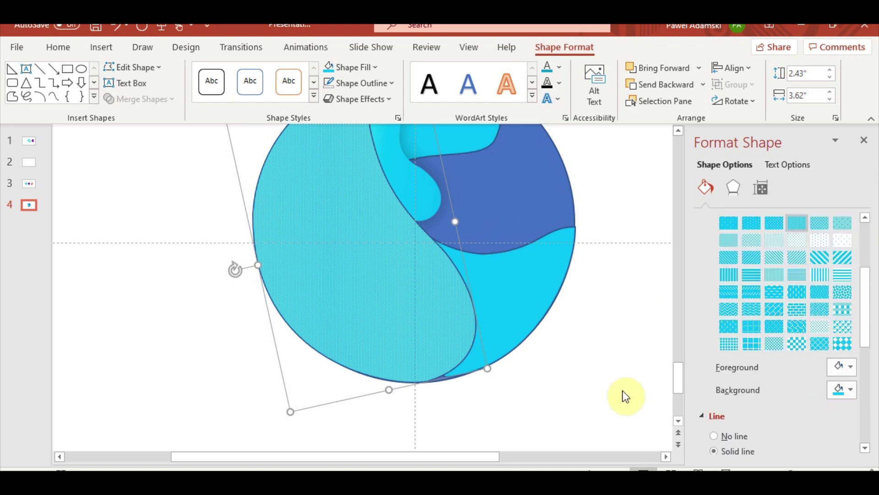
Step: Set the piece's outline to No line and keep its pattern fill
click(334, 84)
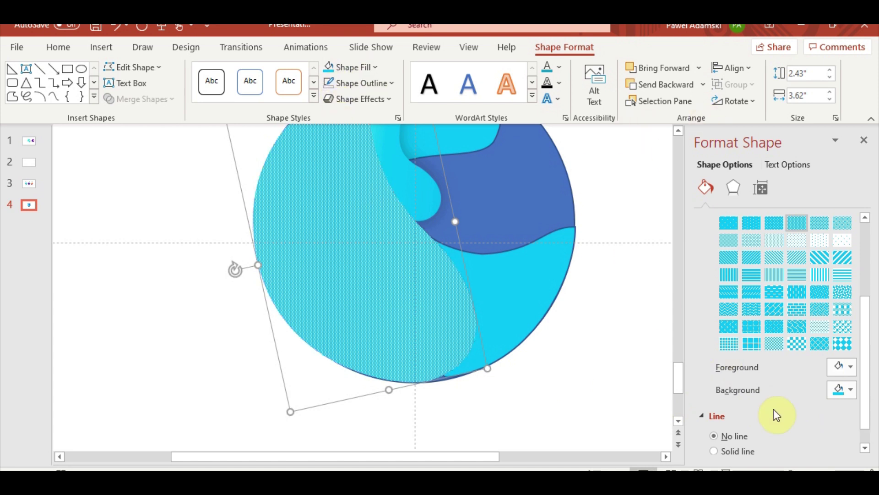
scroll(774, 408, down, 1)
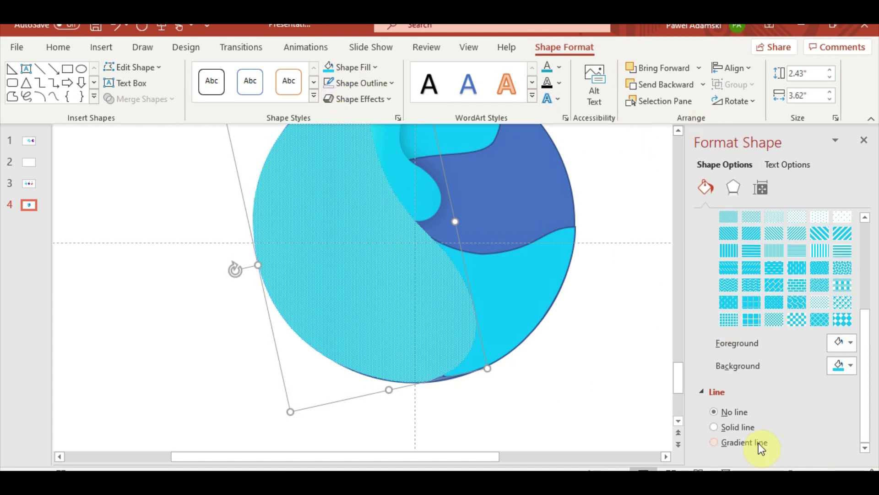
scroll(756, 351, up, 5)
scroll(756, 350, up, 1)
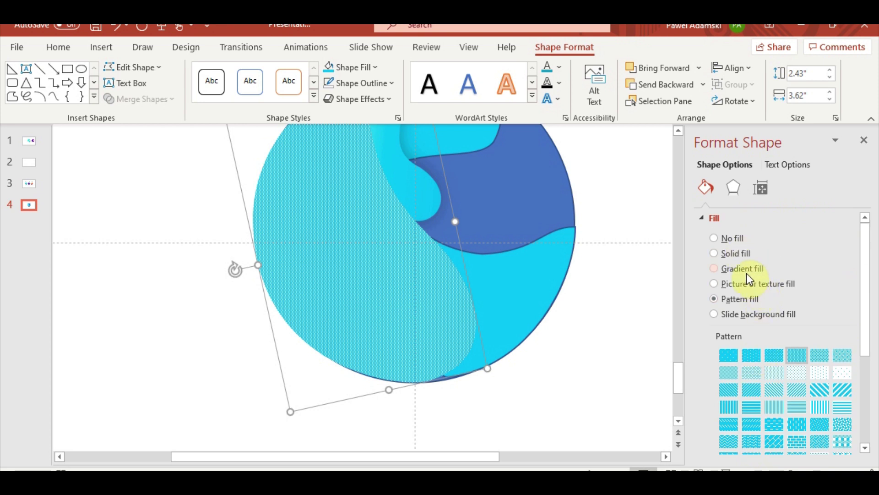
click(740, 253)
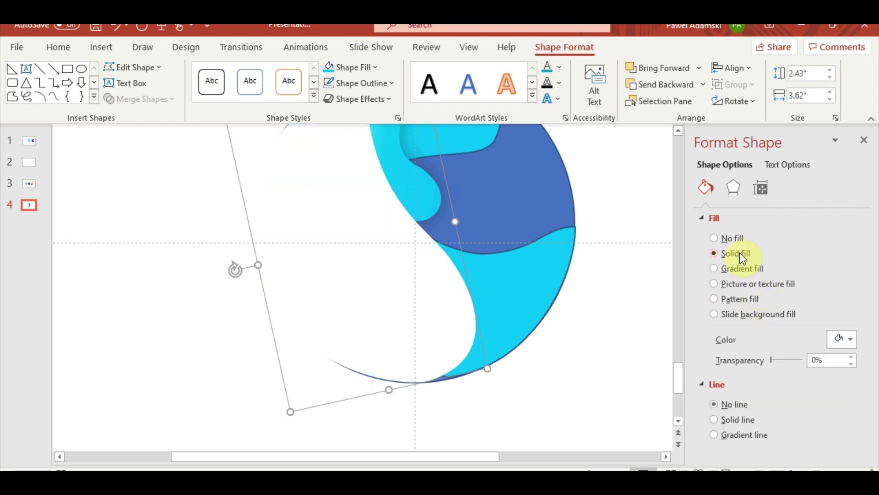
click(739, 298)
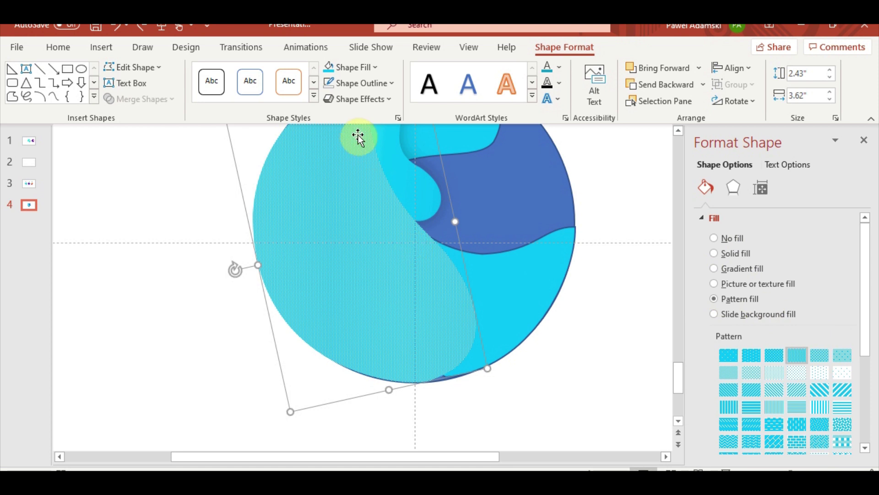
click(372, 67)
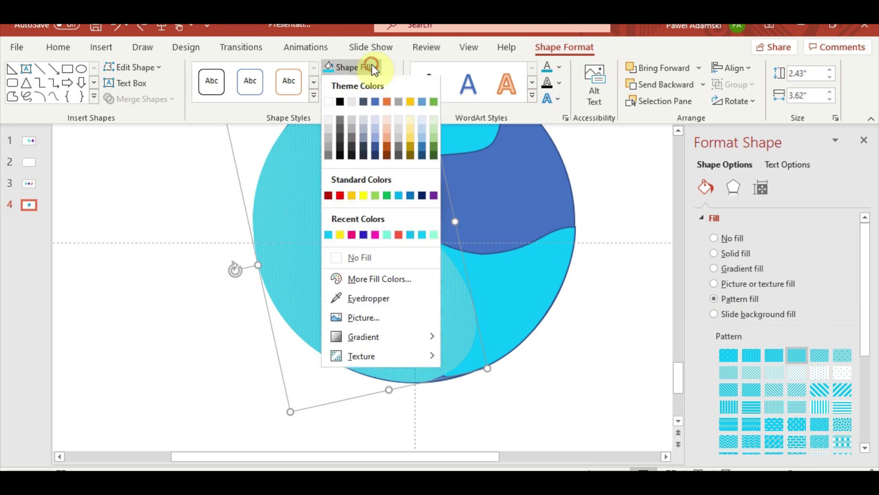
Step: Try lighter and denser dot patterns on the patterned piece
click(149, 313)
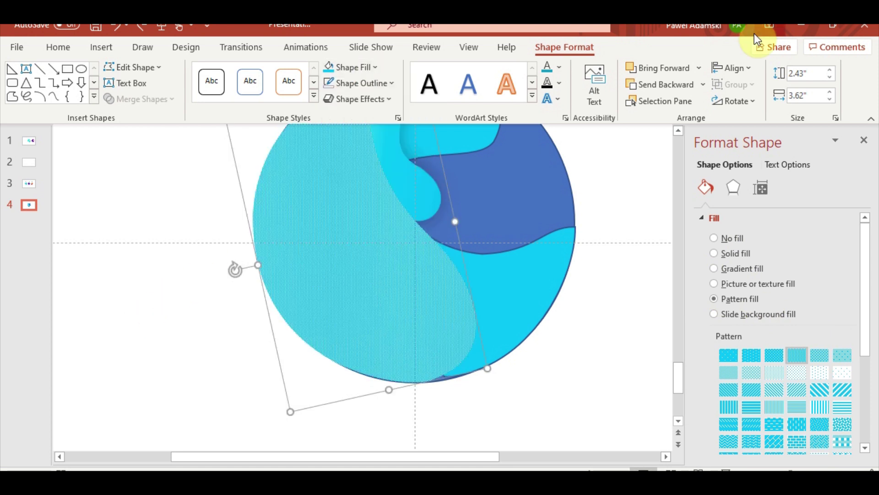
scroll(805, 341, down, 3)
scroll(828, 320, down, 2)
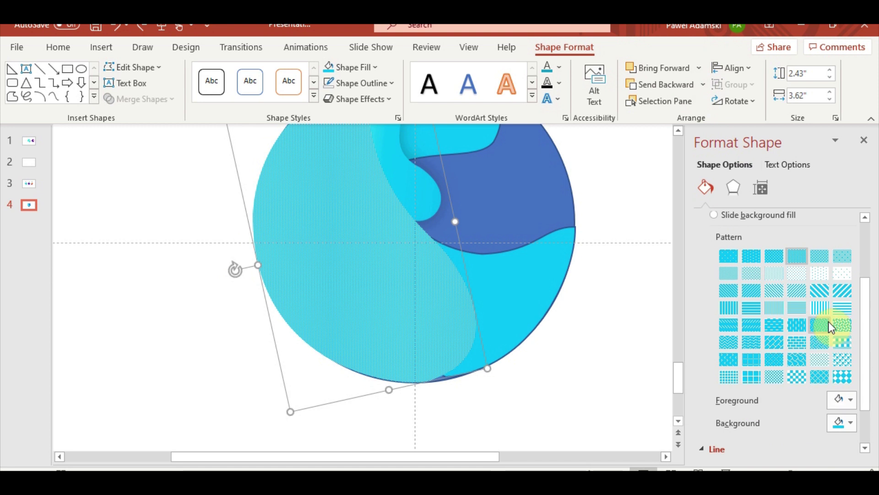
click(800, 279)
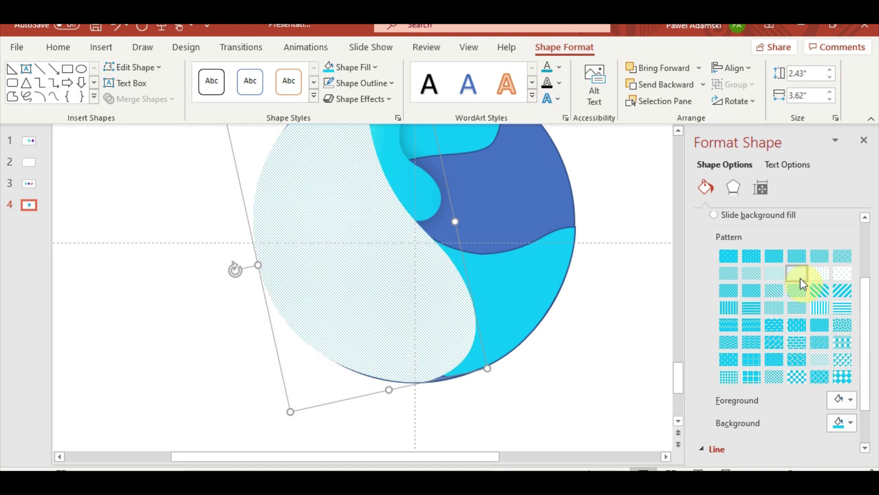
click(776, 277)
Step: Send the patterned piece back behind both cyan blobs
click(696, 86)
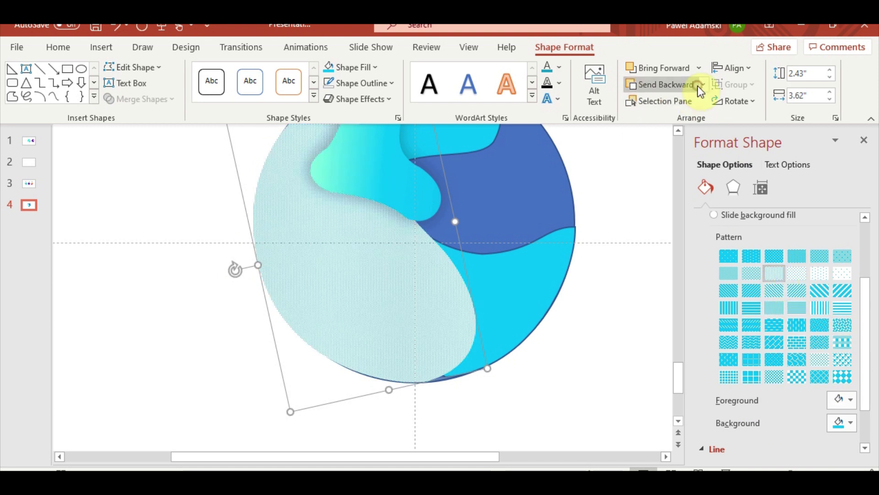
click(683, 85)
click(683, 84)
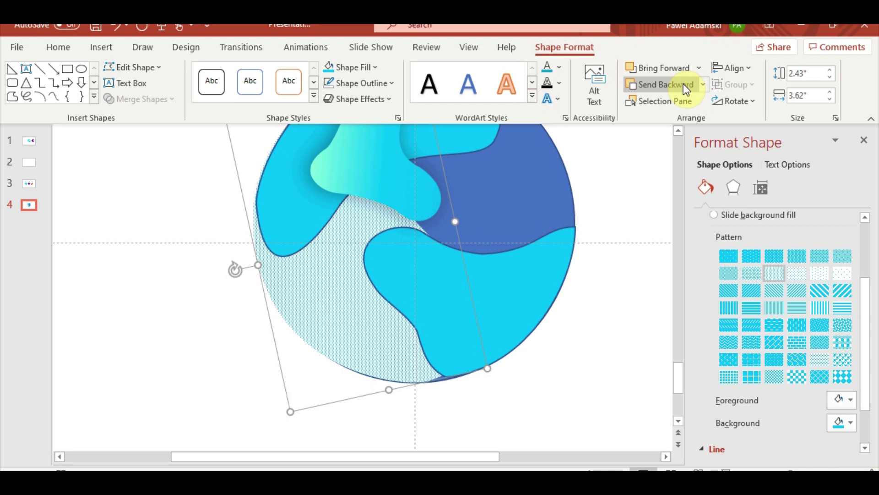
Step: Give the piece a dense cyan crosshatch pattern
click(730, 275)
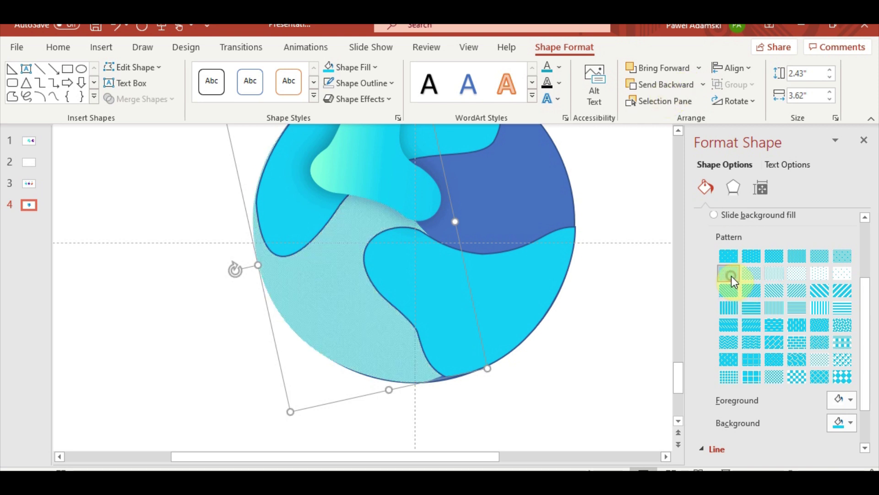
click(773, 258)
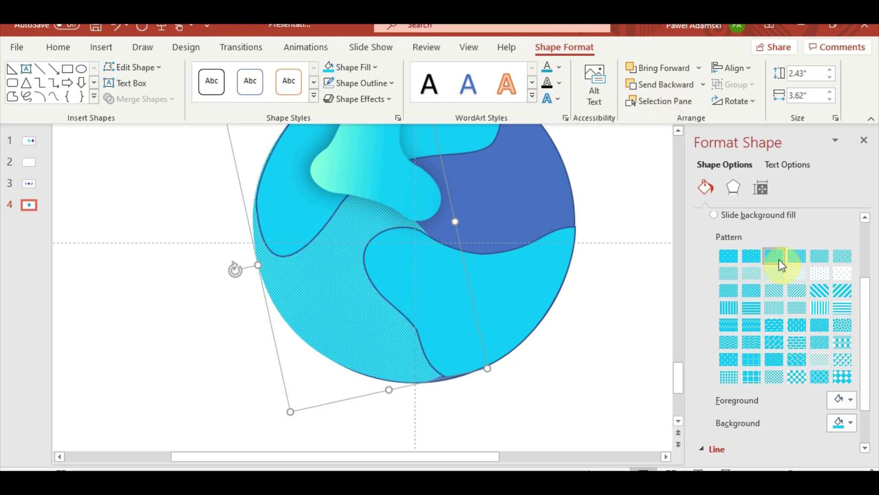
click(811, 260)
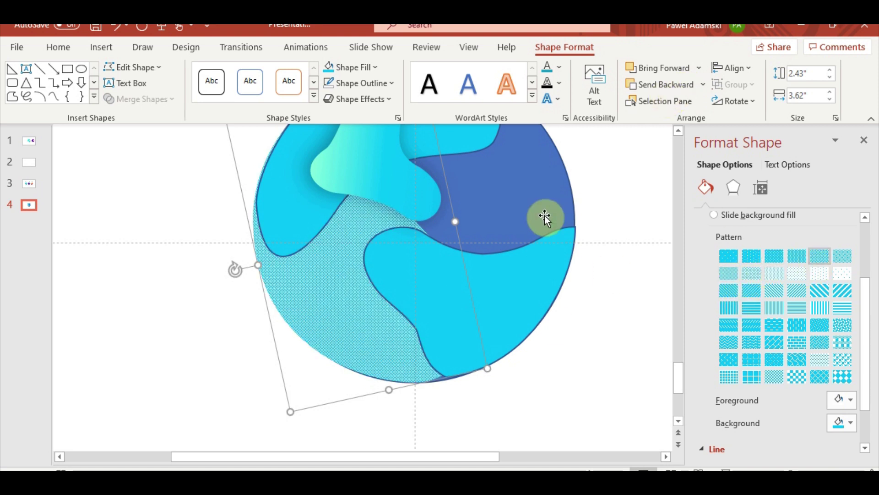
scroll(628, 353, up, 2)
scroll(608, 360, up, 2)
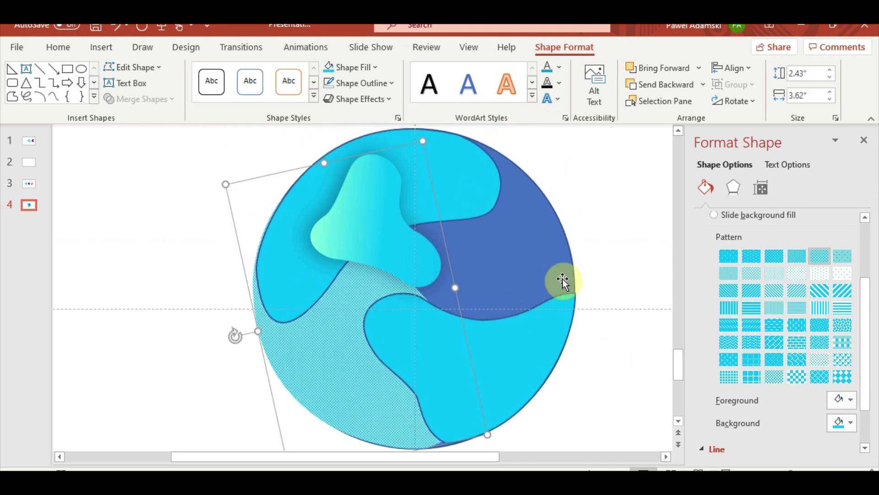
Step: Paint the gradient blob's fill onto the upper-left blob and make its first stop 30% transparent
click(299, 288)
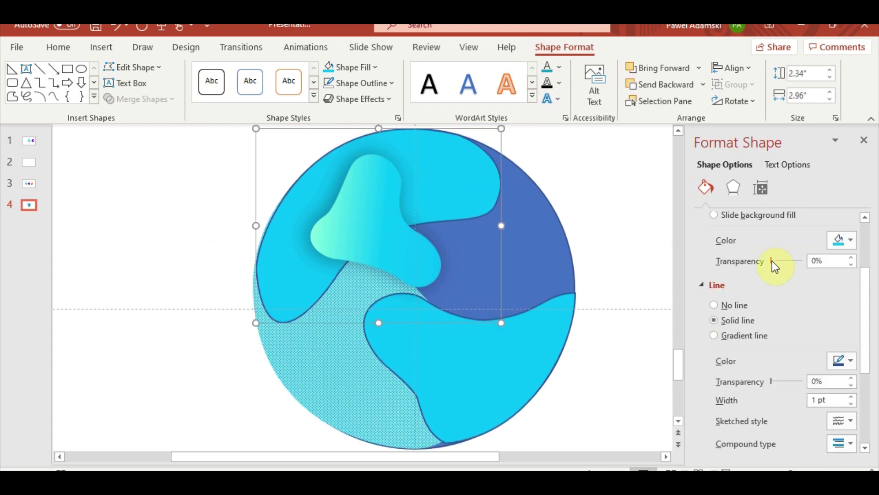
drag(772, 260, 782, 262)
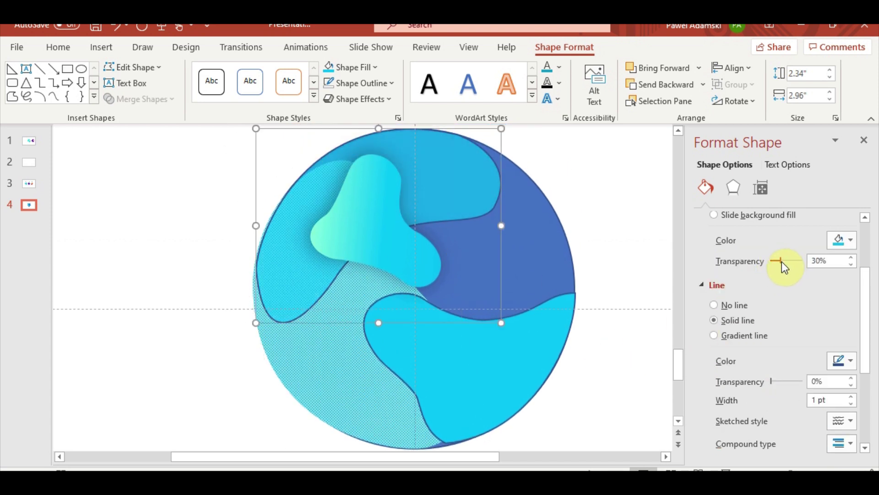
click(361, 222)
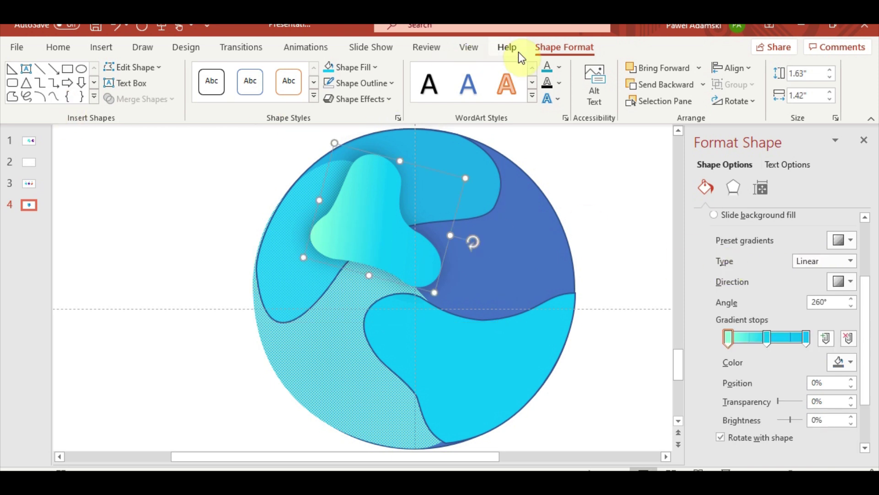
click(66, 48)
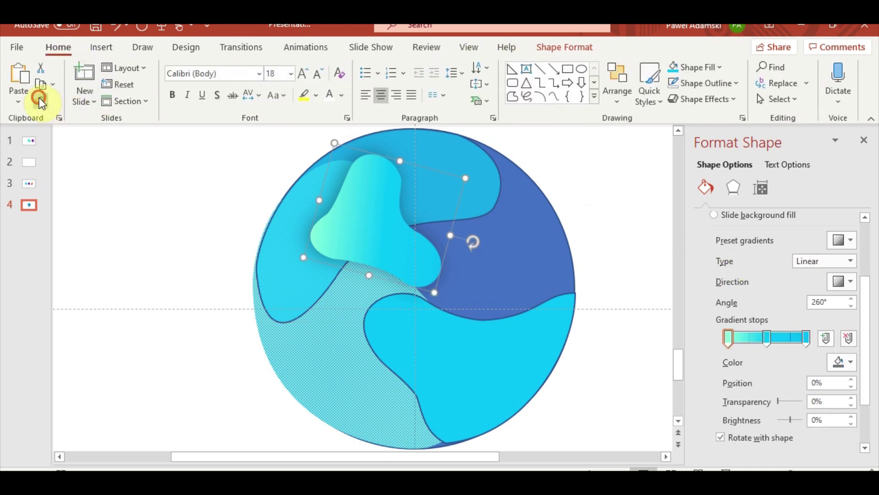
click(422, 150)
mouse_move(779, 401)
mouse_down()
mouse_move(796, 405)
mouse_move(785, 401)
mouse_up()
click(767, 337)
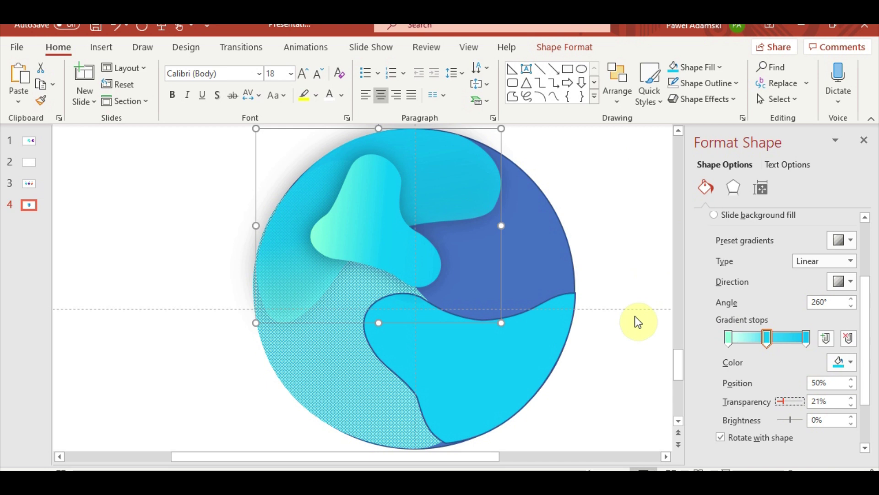
Step: Paint the same gradient onto the bottom blob and make its first stop transparent
click(635, 215)
click(494, 361)
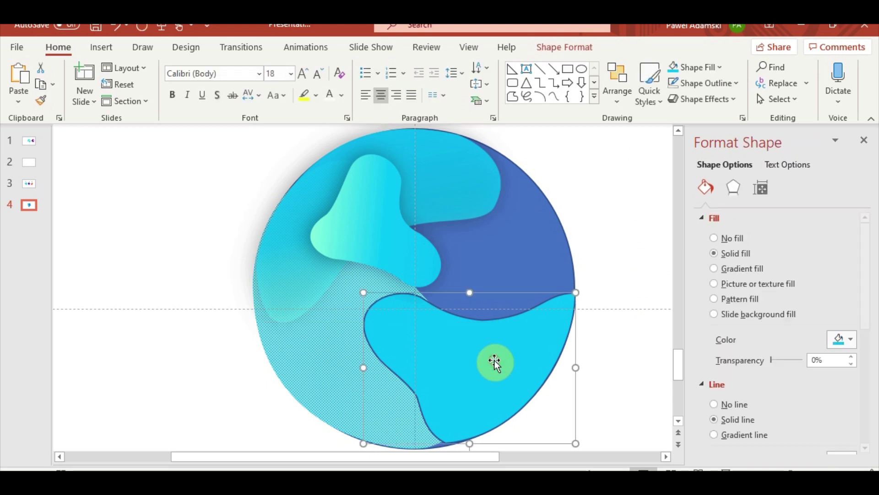
click(394, 258)
click(505, 388)
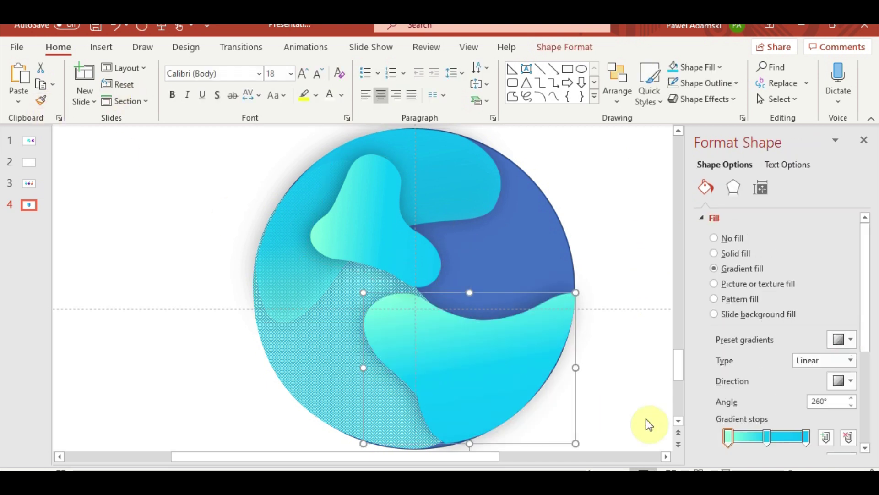
scroll(877, 331, down, 2)
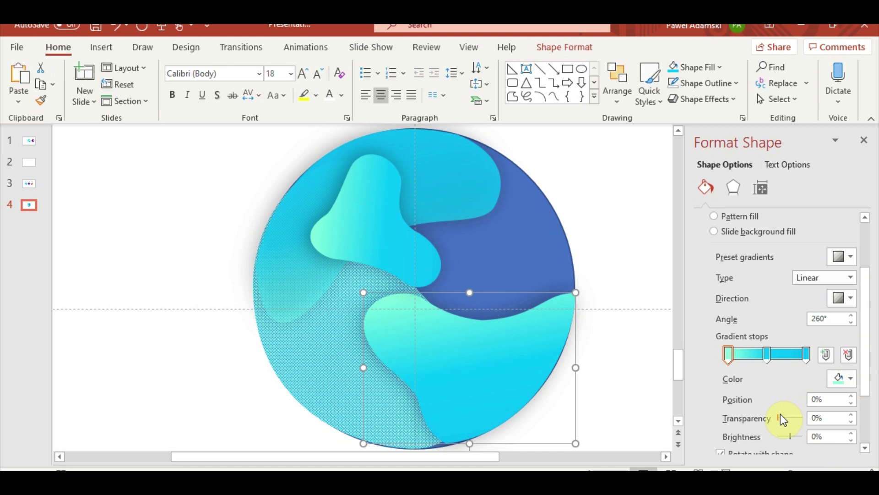
drag(778, 421, 786, 422)
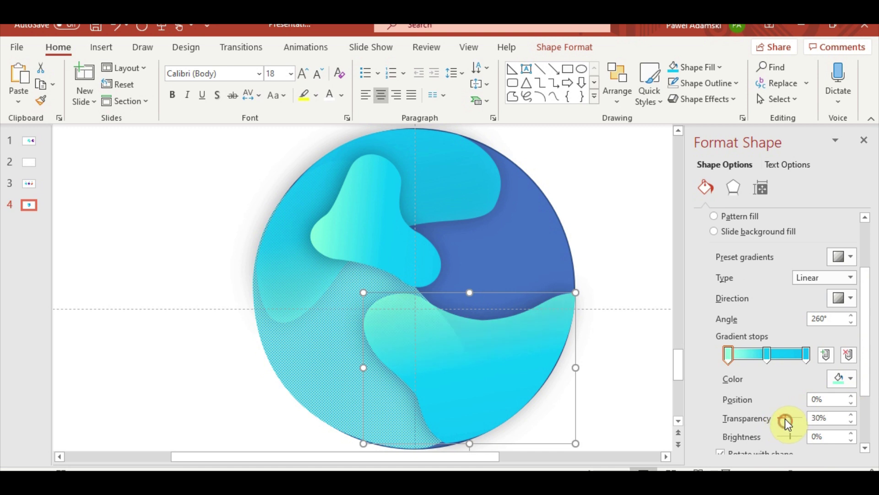
click(656, 231)
scroll(622, 248, down, 2)
Step: Copy the small gradient accent from slide 3 and paste it onto the globe slide
scroll(590, 294, down, 2)
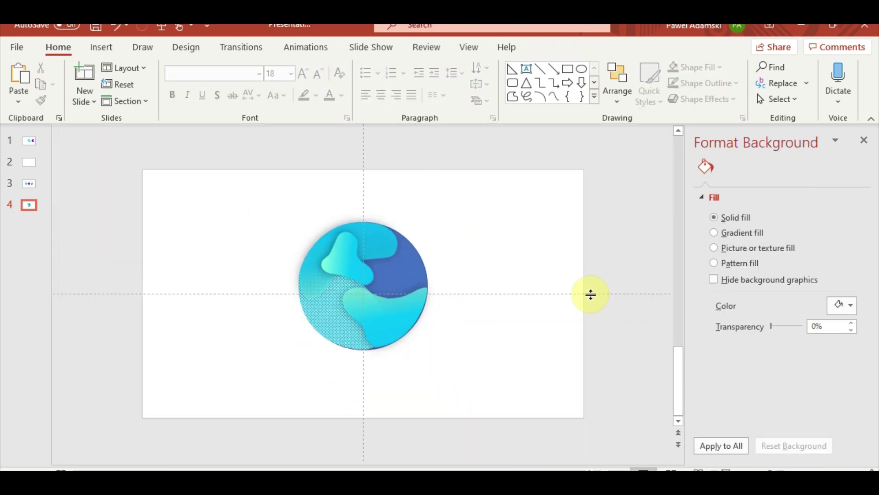
click(30, 183)
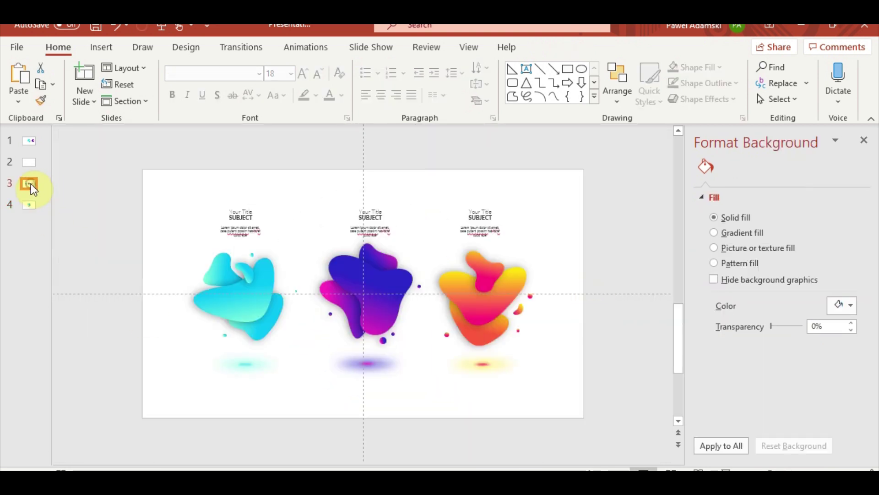
click(237, 265)
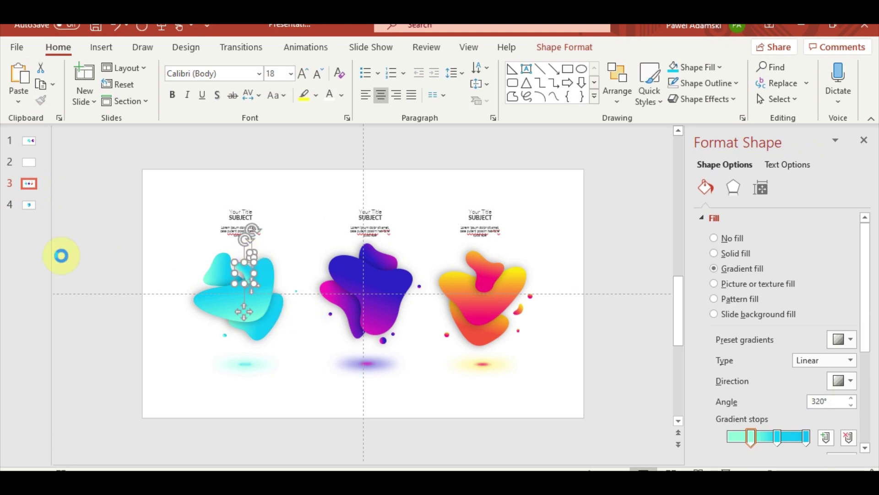
click(29, 204)
key(ctrl+v)
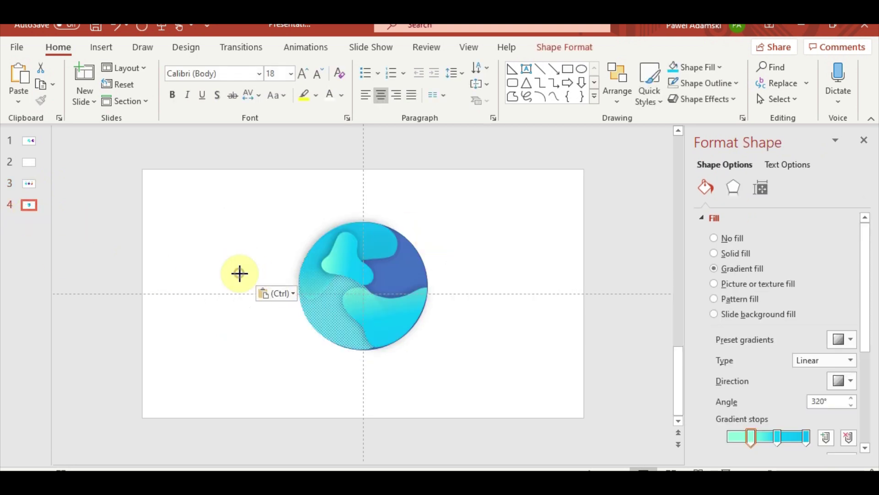
Step: Position the accents on the globe, one upper right and one lower left
drag(246, 279, 383, 267)
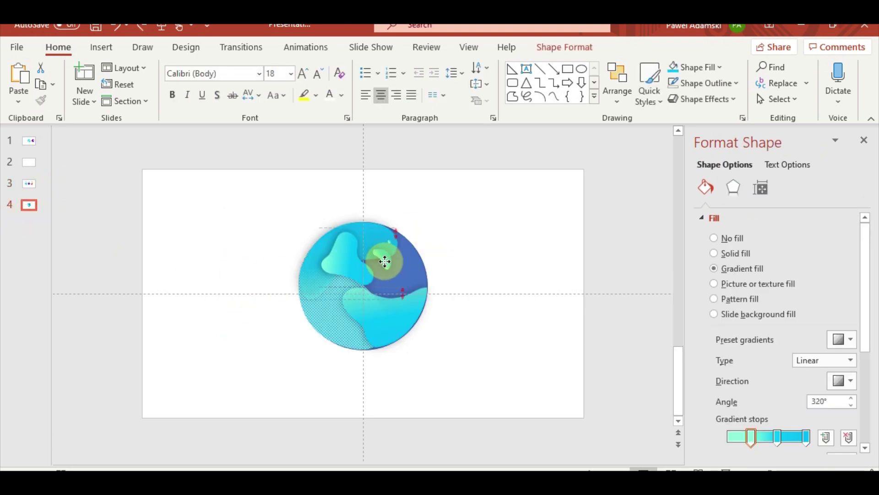
click(480, 242)
click(392, 239)
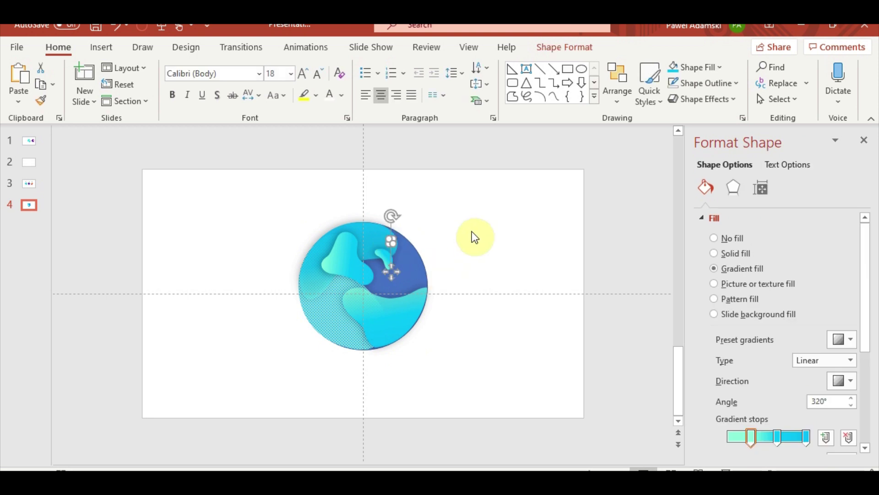
drag(398, 278, 344, 345)
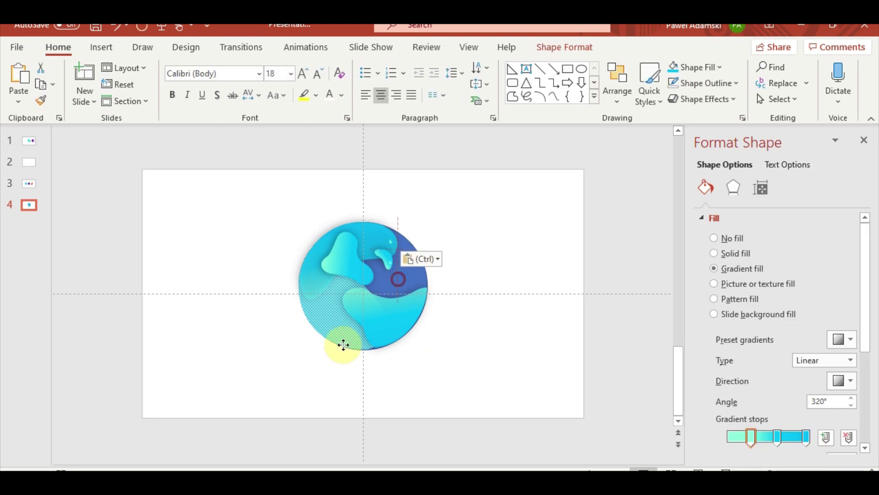
click(402, 391)
ctrl+scroll(466, 384, up, 2)
ctrl+scroll(454, 377, up, 2)
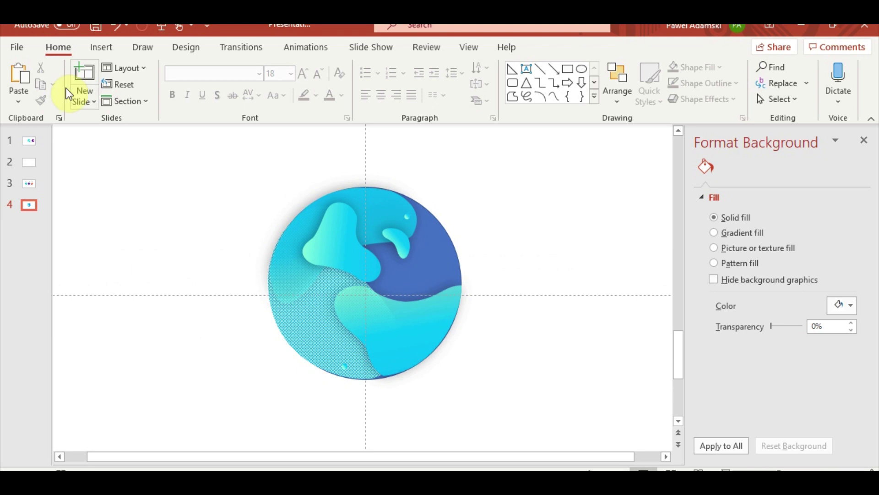
Step: Draw a thin, tall rounded-rectangle bar beside the globe
click(101, 48)
click(220, 97)
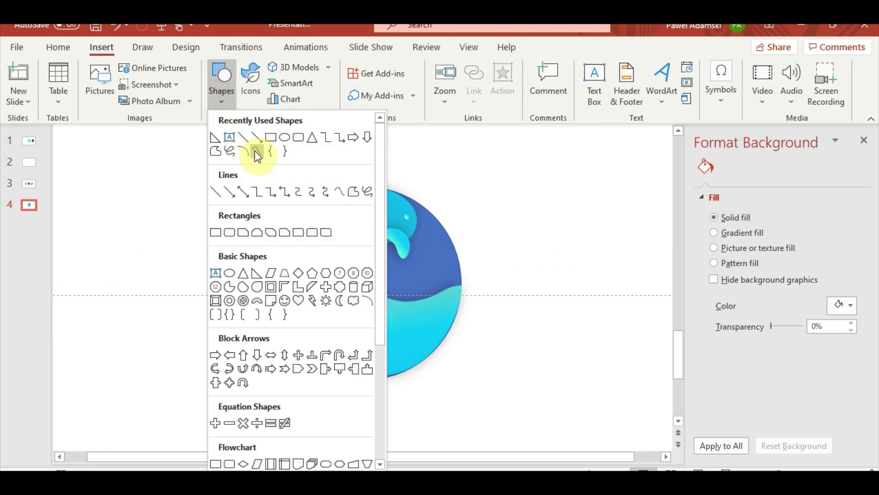
click(271, 137)
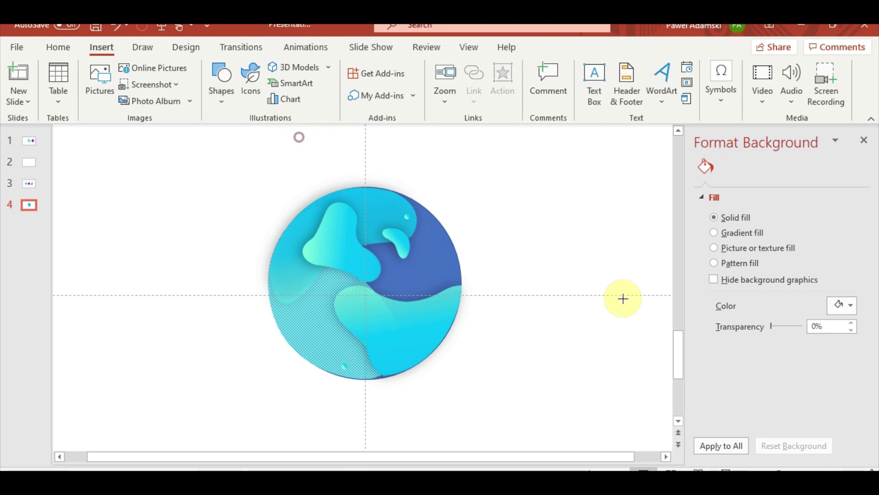
drag(584, 234, 583, 359)
ctrl+scroll(572, 297, up, 3)
ctrl+scroll(458, 288, up, 2)
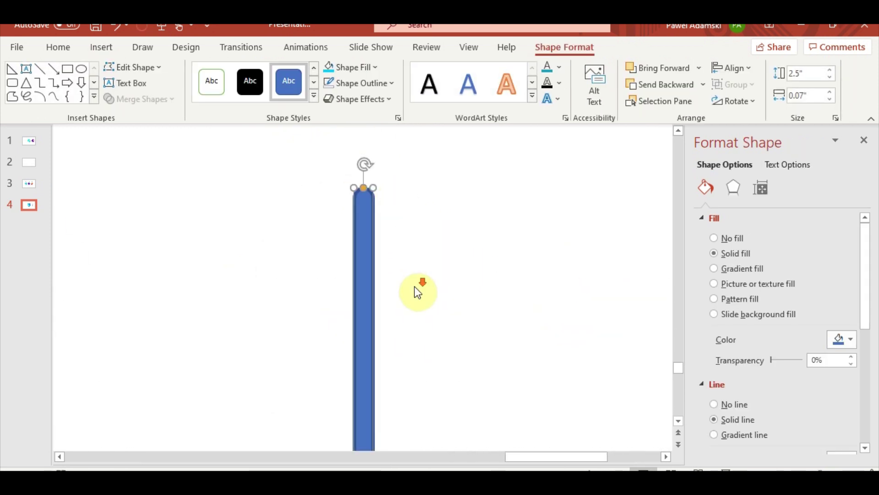
ctrl+scroll(416, 286, down, 3)
Step: Rotate the bar diagonally, shorten it to 1.03", and place it at the globe's lower left
drag(477, 162, 534, 194)
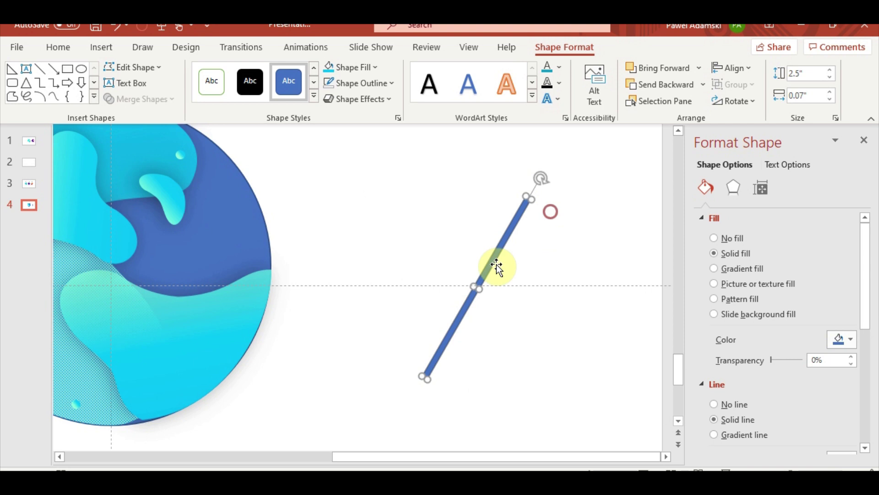
drag(494, 265, 267, 167)
ctrl+scroll(310, 249, down, 3)
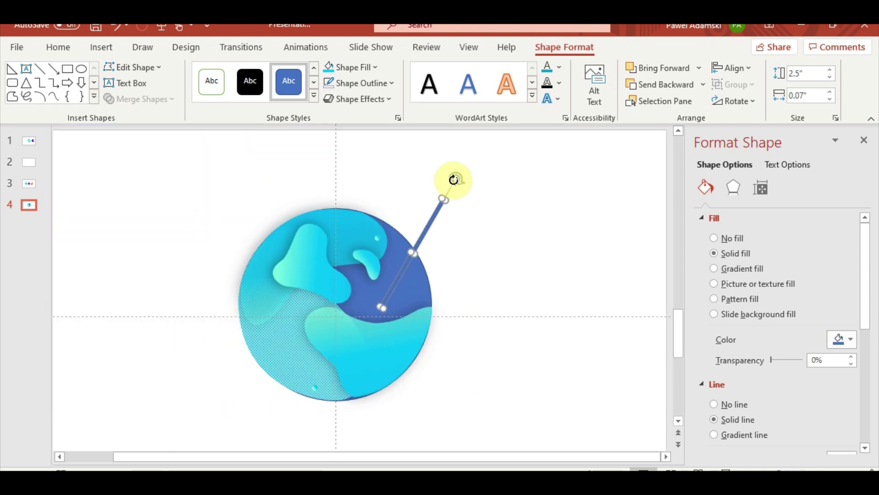
drag(455, 178, 479, 198)
drag(433, 241, 484, 237)
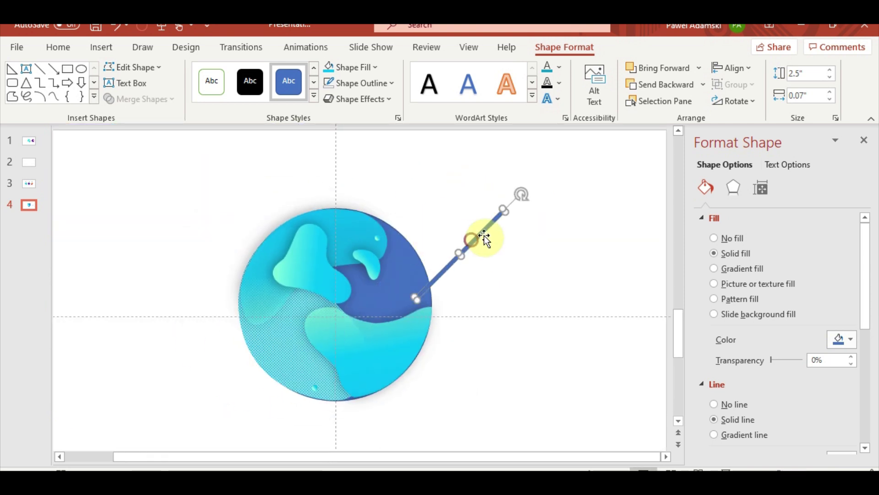
ctrl+scroll(471, 301, up, 5)
scroll(473, 328, up, 3)
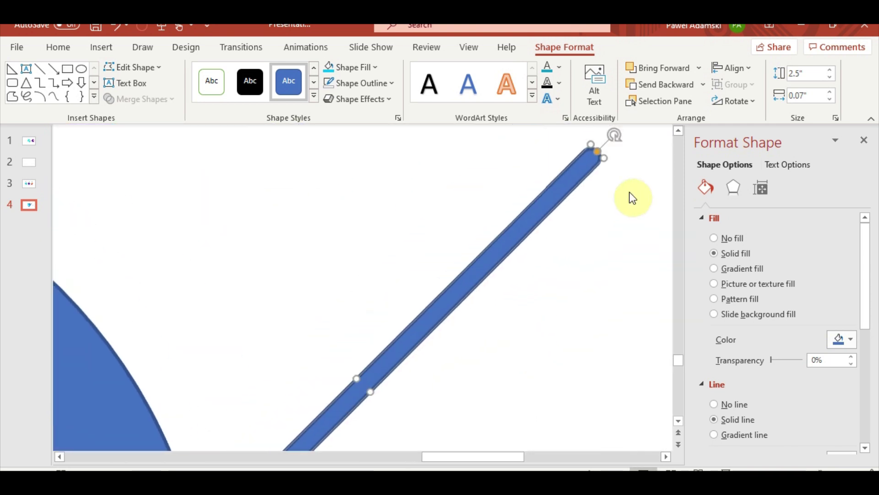
scroll(480, 299, down, 3)
mouse_move(125, 407)
mouse_down()
mouse_move(441, 214)
mouse_move(251, 349)
mouse_move(271, 369)
mouse_up()
ctrl+scroll(441, 214, down, 5)
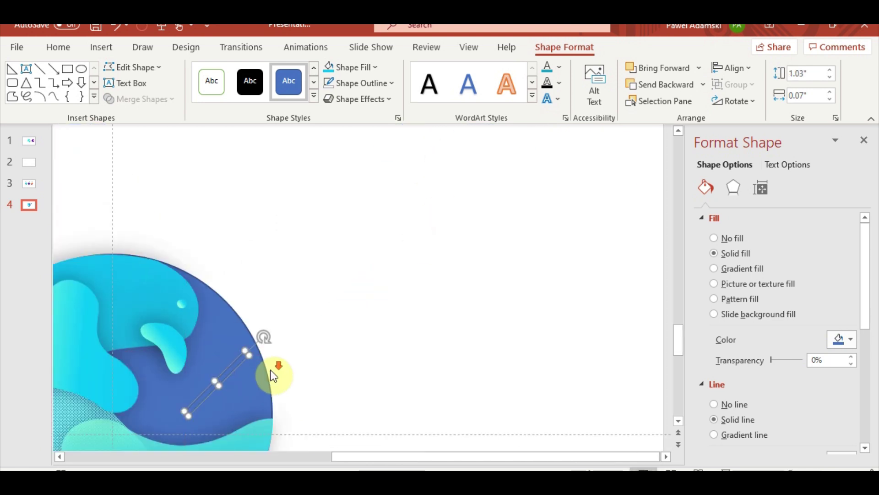
ctrl+scroll(275, 371, down, 2)
drag(414, 276, 330, 337)
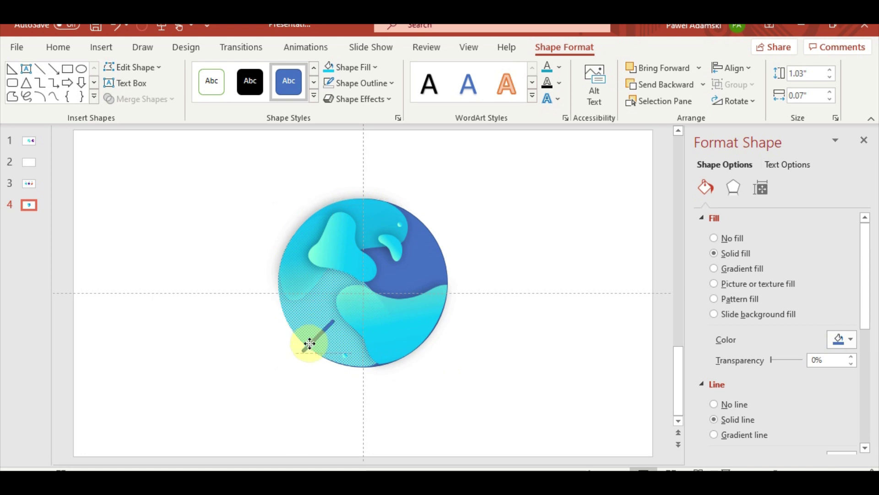
Step: Duplicate the bar onto the globe's upper right
click(479, 350)
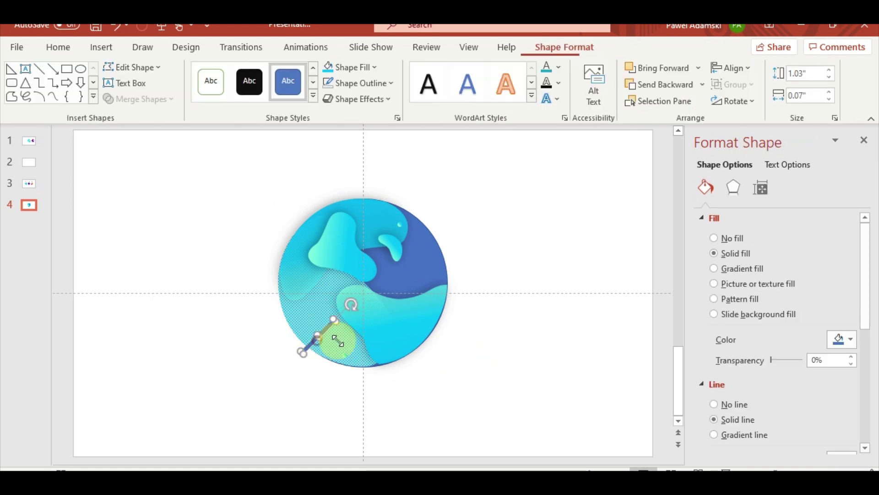
mouse_move(316, 339)
mouse_down()
mouse_move(324, 347)
mouse_move(439, 255)
mouse_up()
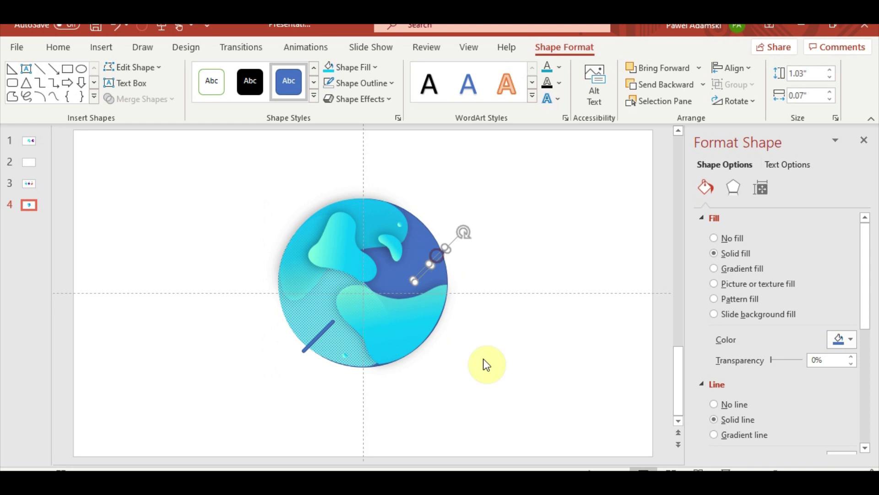
click(488, 365)
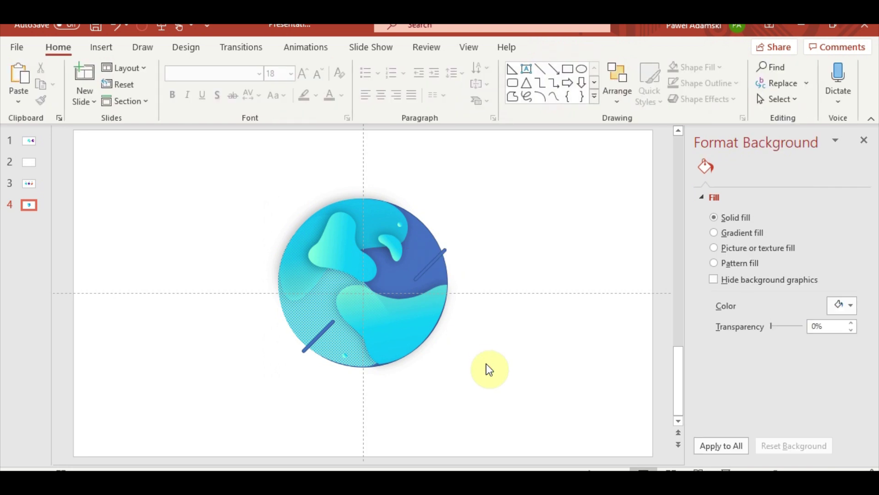
Step: Drag a longer copy of the bar across the globe's centre
click(430, 268)
scroll(435, 281, up, 5)
drag(379, 275, 264, 331)
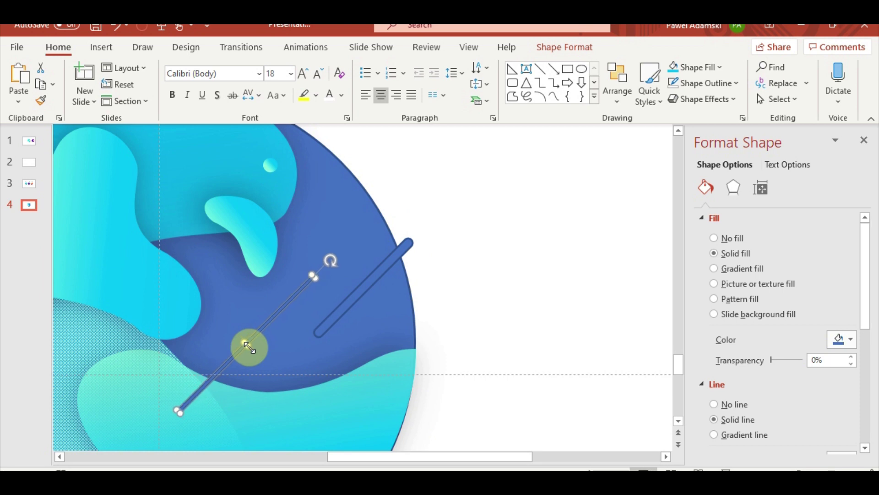
scroll(451, 293, down, 5)
Step: Apply the cyan blob's gradient to the centre line with Format Painter
click(258, 237)
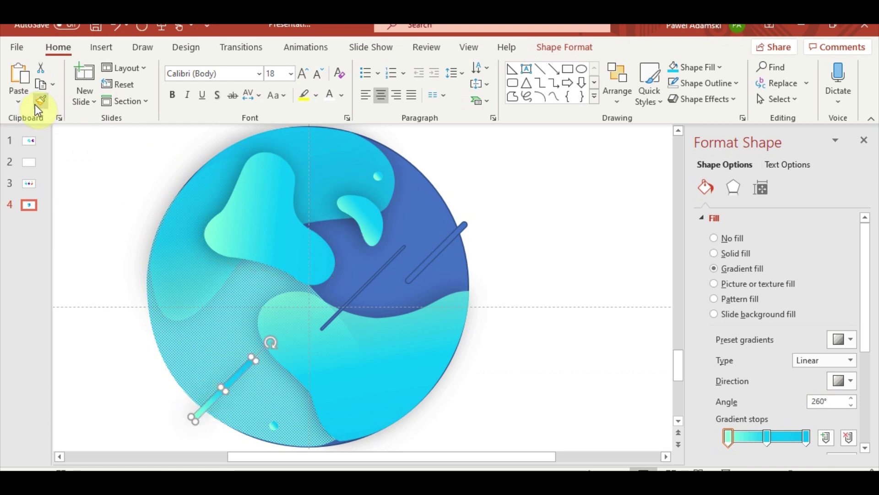
click(367, 282)
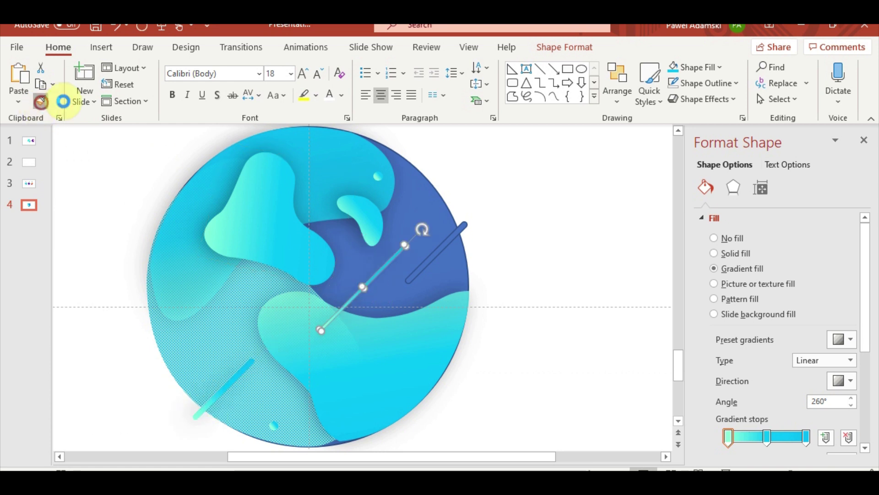
click(536, 287)
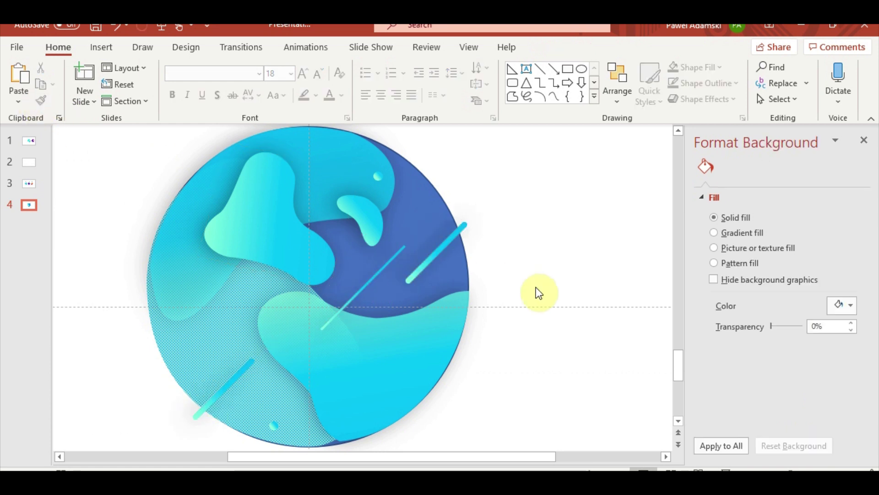
Step: Copy the globe's blue circle, align the copy over it, and send it to the back
click(424, 217)
key(ctrl+c)
key(ctrl+v)
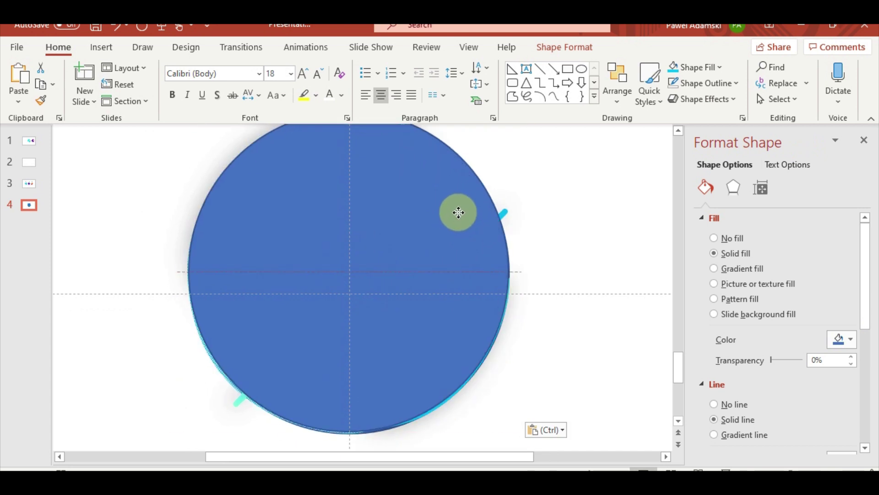
drag(459, 212, 458, 213)
click(616, 91)
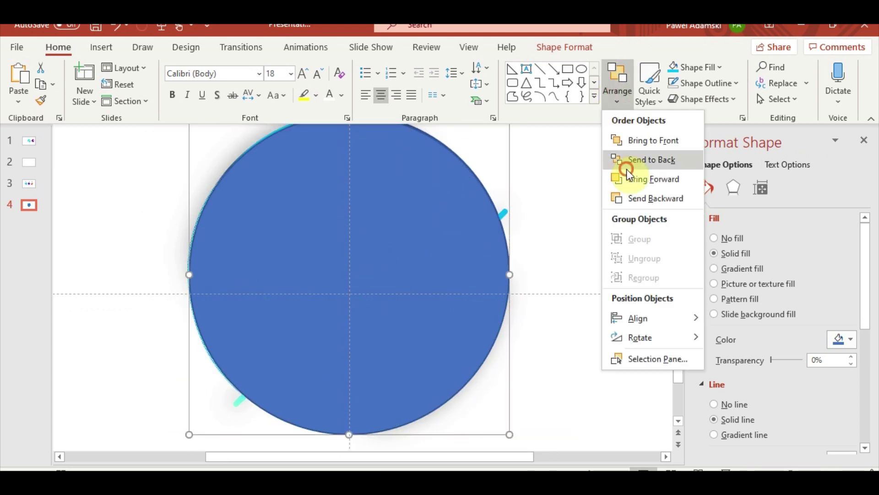
click(625, 161)
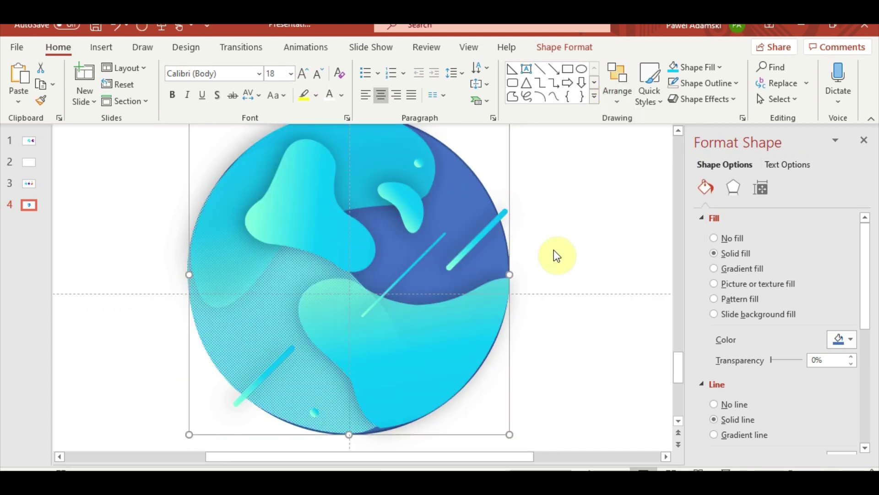
Step: Paste a second circle copy and line it up with the globe
key(ctrl+v)
drag(475, 261, 474, 256)
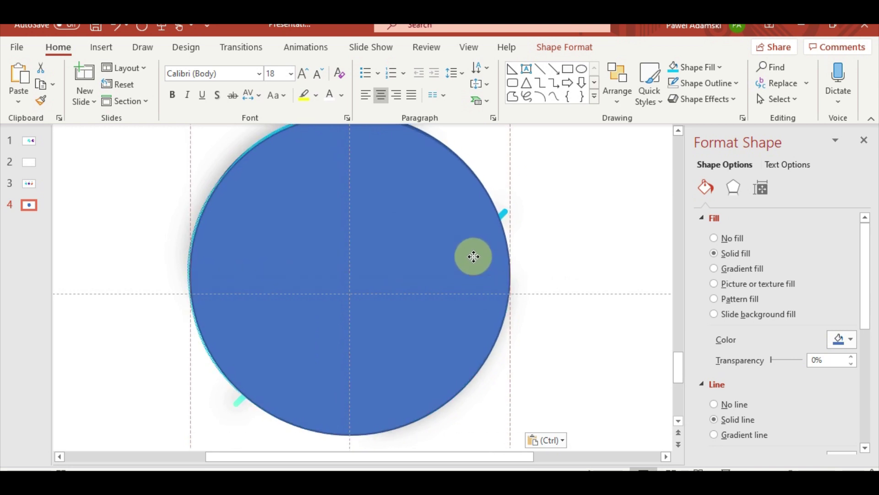
click(614, 89)
Step: Send the circle copy to the back and intersect the top-right stripe with the circle
click(624, 158)
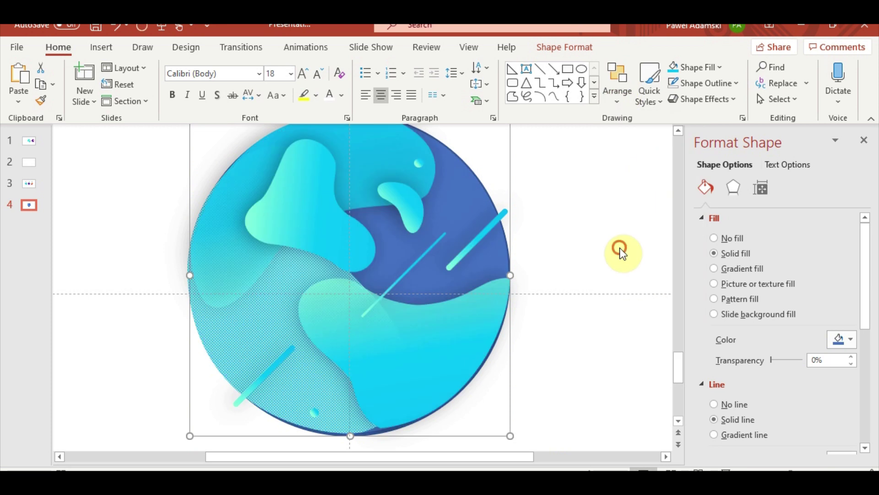
click(564, 294)
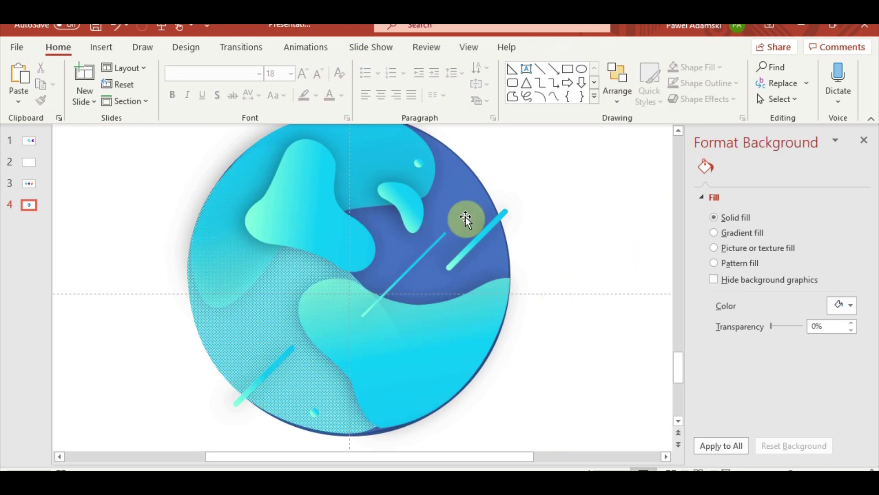
click(487, 235)
click(482, 238)
click(482, 245)
click(479, 240)
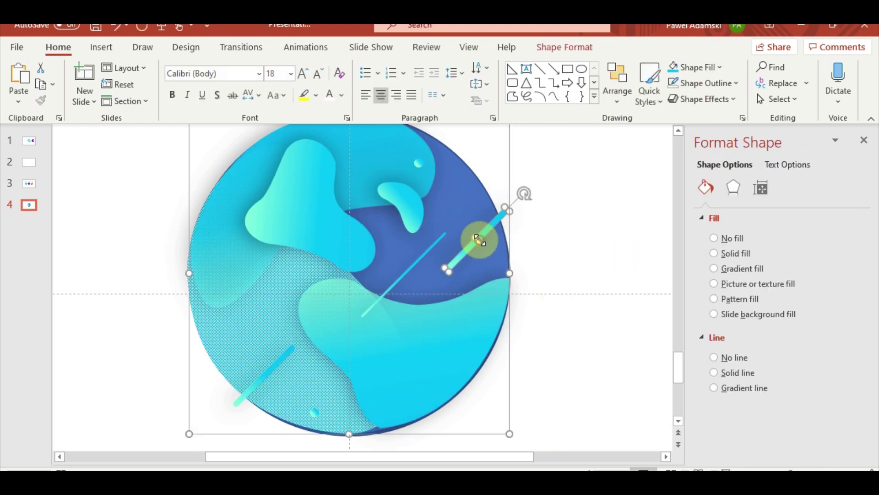
click(565, 47)
click(173, 99)
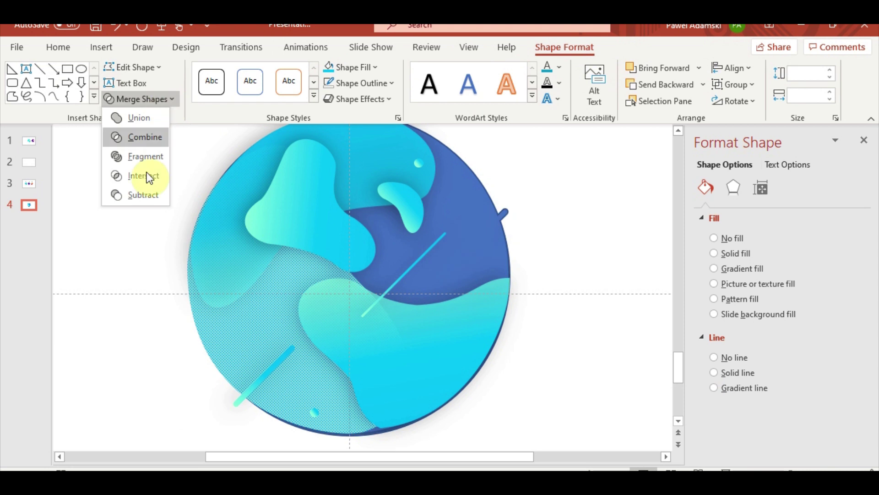
click(595, 215)
click(479, 239)
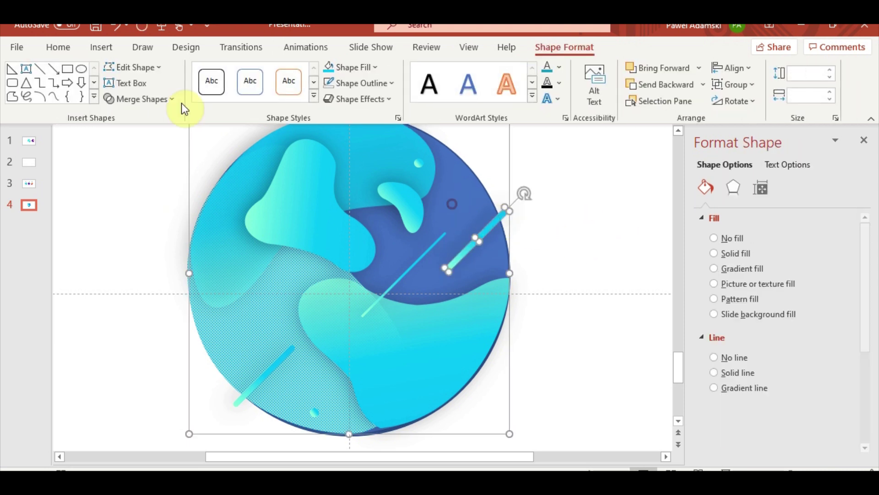
click(124, 99)
click(488, 226)
click(531, 207)
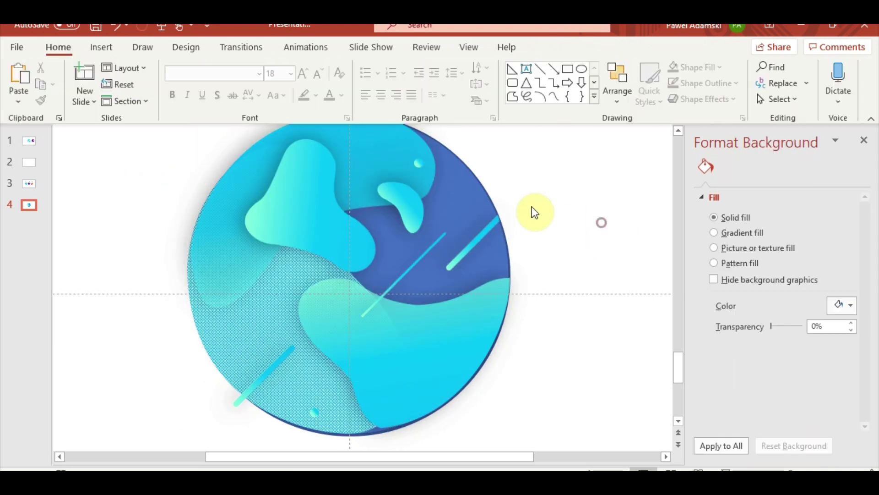
Step: Trim the bottom-left stripe to the circle's edge using Intersect
click(467, 190)
shift+click(273, 371)
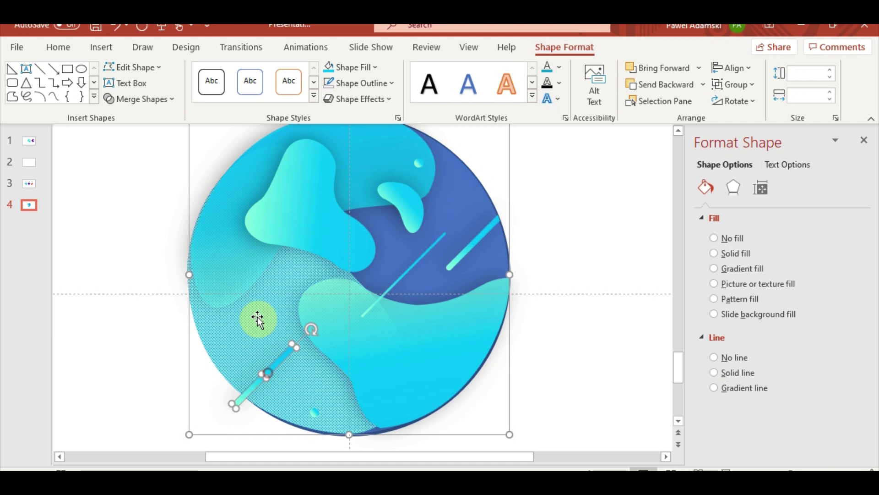
click(143, 99)
click(119, 330)
click(125, 377)
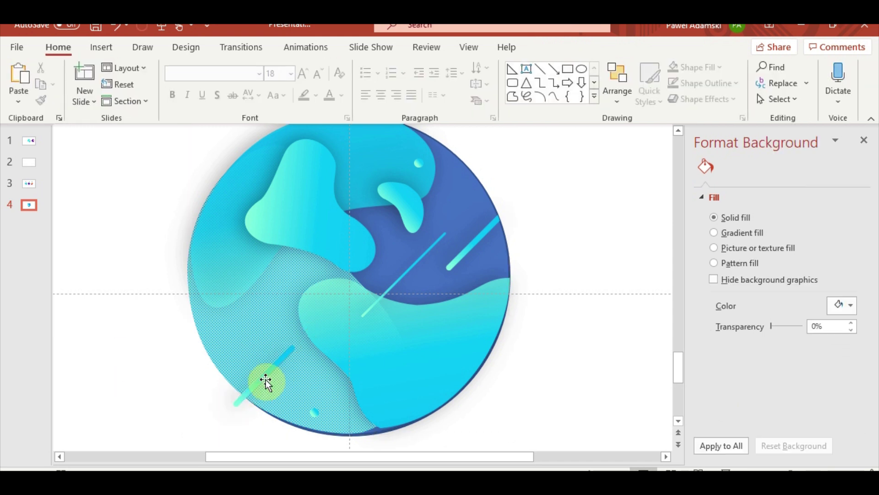
click(272, 367)
click(271, 367)
shift+click(462, 195)
click(143, 99)
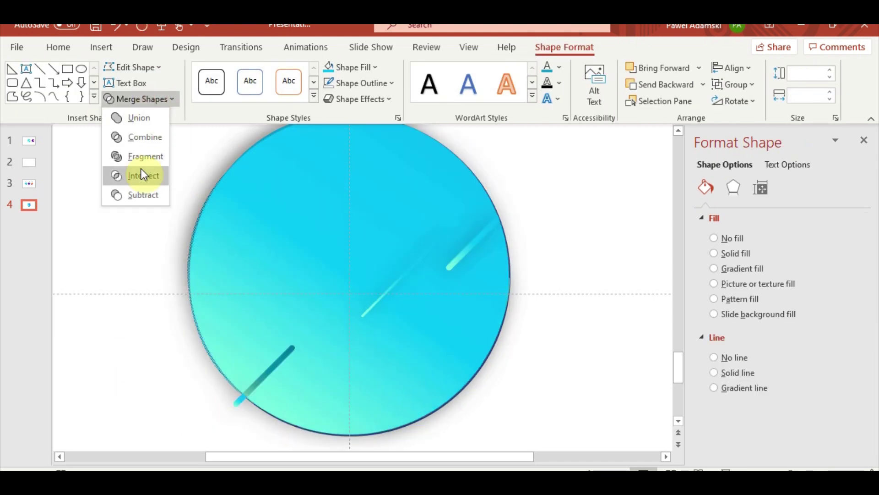
click(143, 180)
Step: Move the solid blue circle to the right, clear of the badge
click(475, 196)
drag(475, 196, 611, 201)
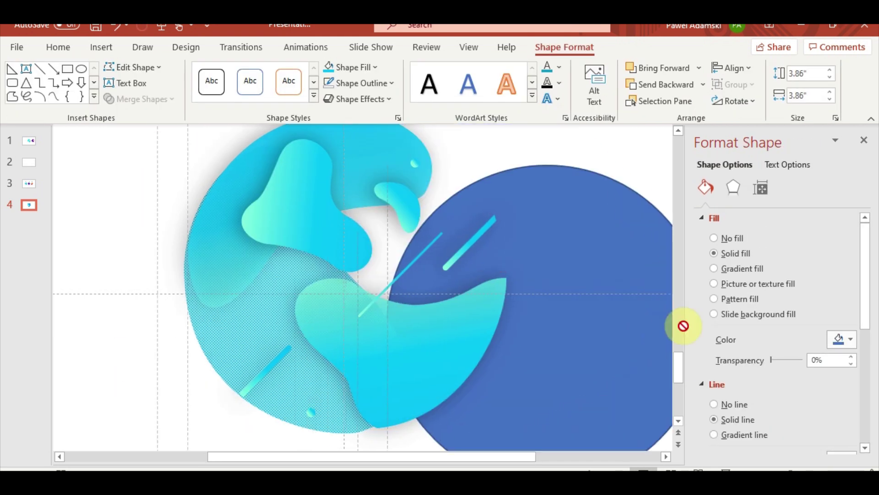
drag(526, 281, 647, 245)
key(ctrl+z)
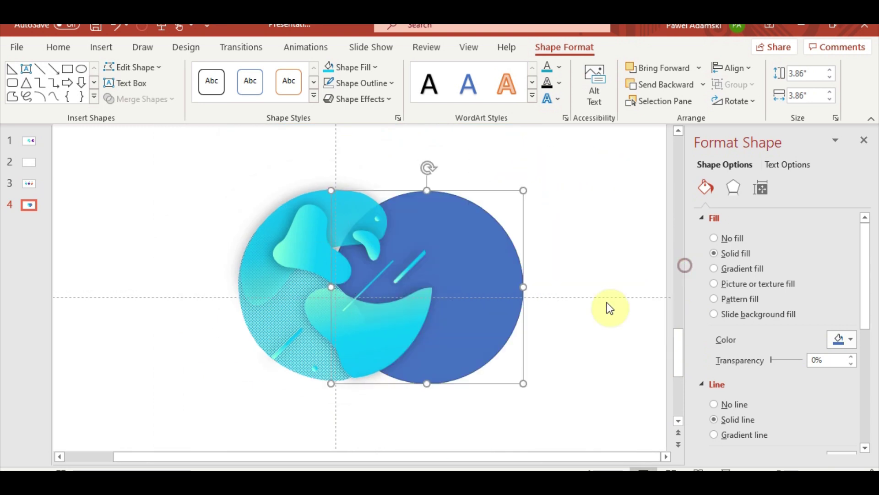
drag(435, 249, 614, 254)
click(471, 373)
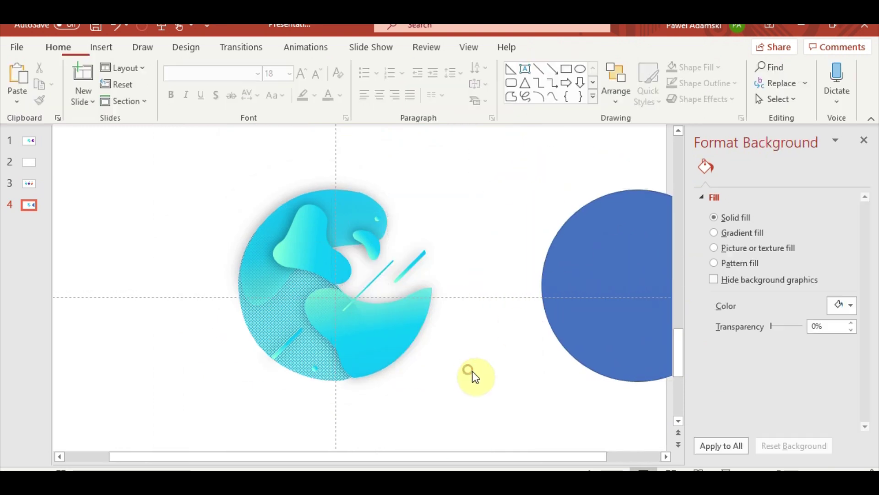
Step: Check the cyan badge, then marquee-select the three title blocks on blob slide 3
click(257, 298)
scroll(864, 370, down, 2)
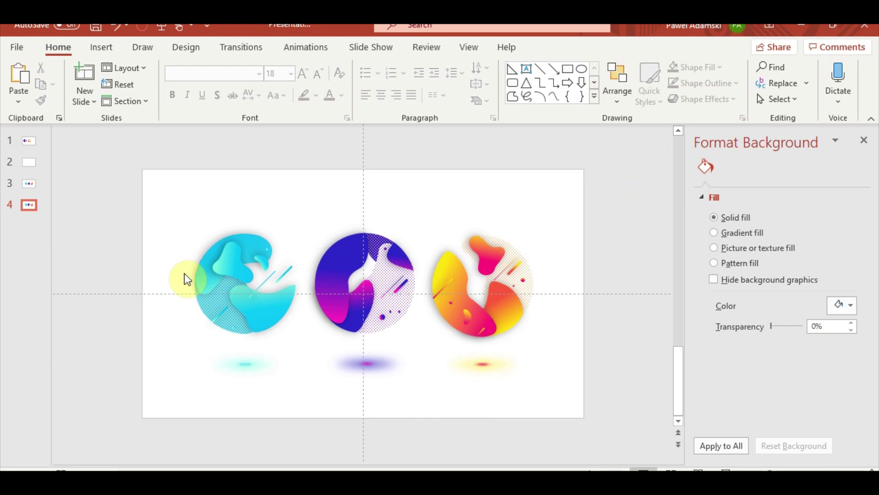
click(12, 179)
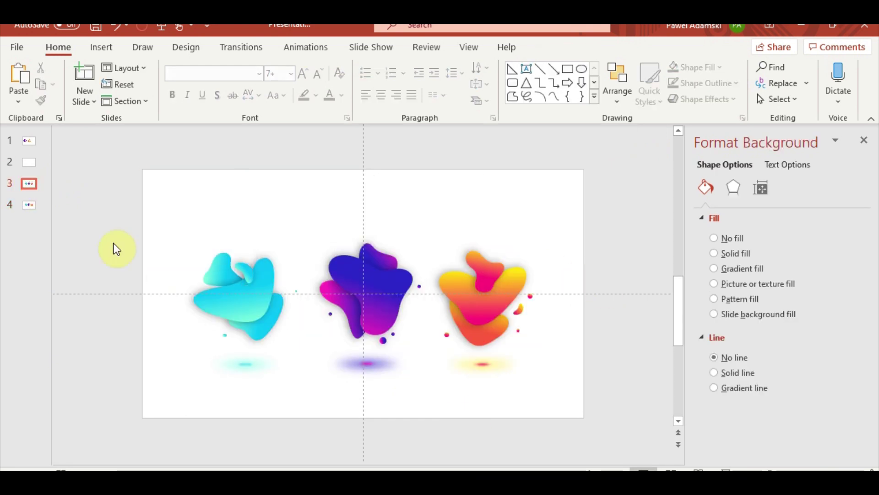
click(29, 206)
click(29, 183)
drag(151, 174, 624, 264)
Step: Copy the three title blocks and paste them onto badge slide 4
key(ctrl+c)
click(29, 205)
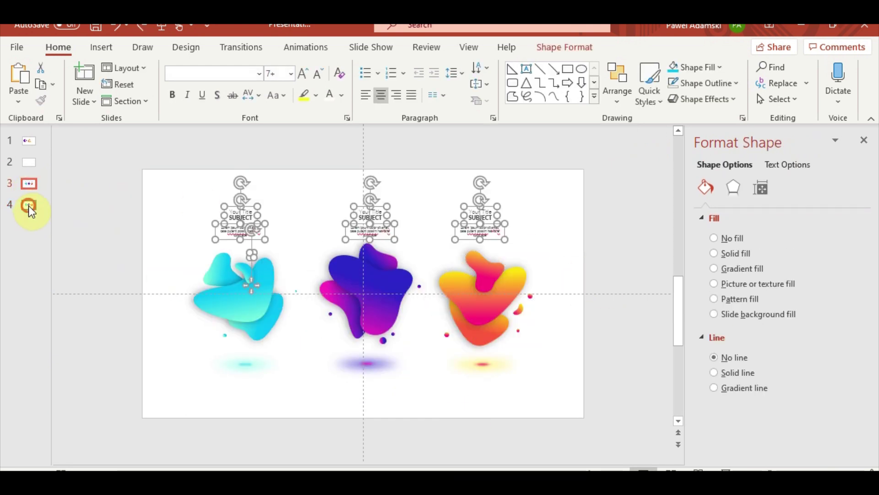
key(ctrl+v)
Step: Shift the badges, titles and shadows down slightly as one layout
click(612, 387)
key(ctrl+a)
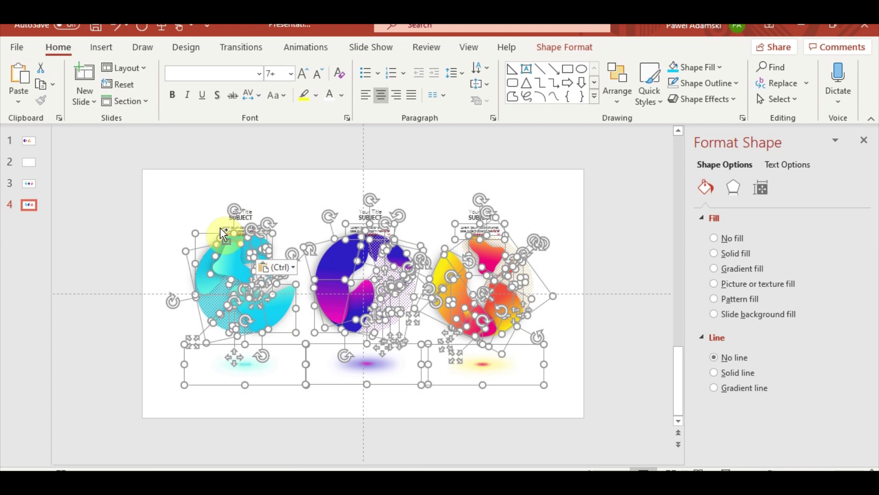
click(478, 247)
key(ctrl+a)
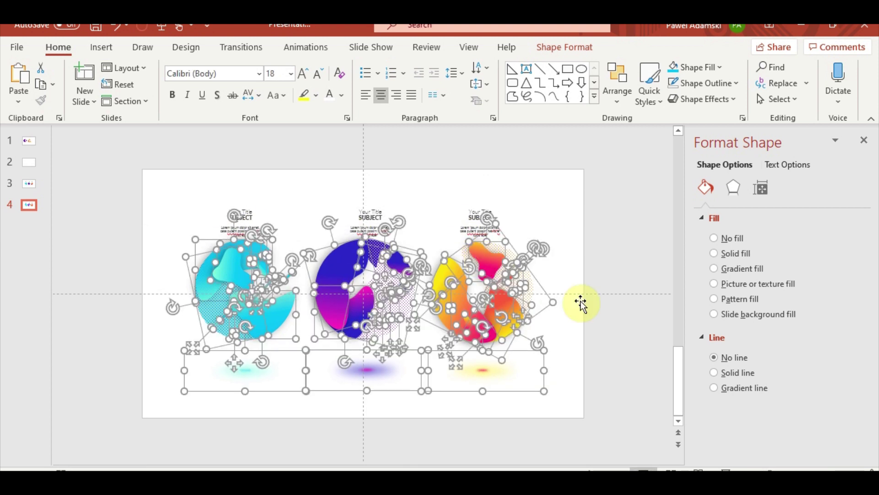
click(564, 294)
key(ctrl+a)
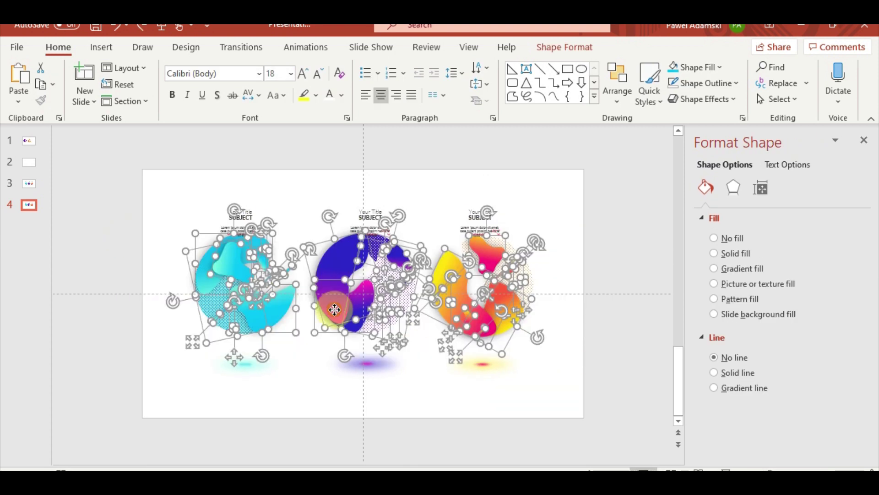
drag(335, 316, 334, 310)
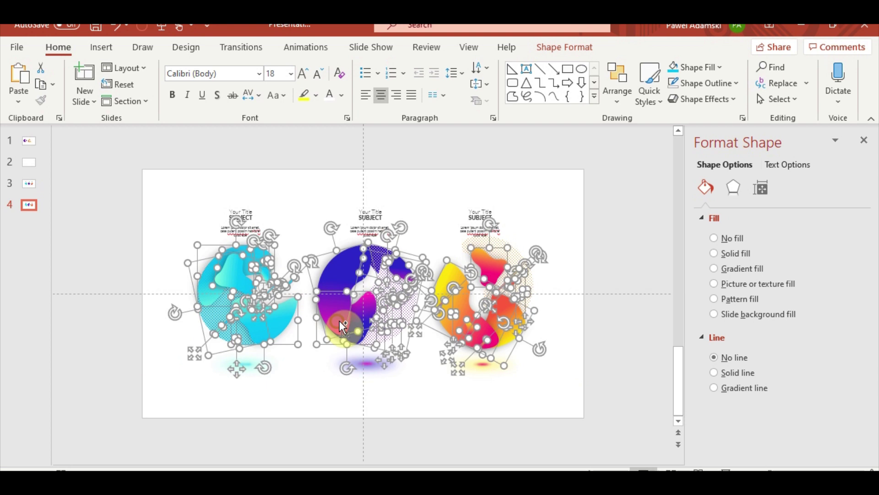
click(538, 255)
mouse_move(601, 380)
mouse_down()
mouse_move(183, 245)
mouse_move(182, 220)
mouse_up()
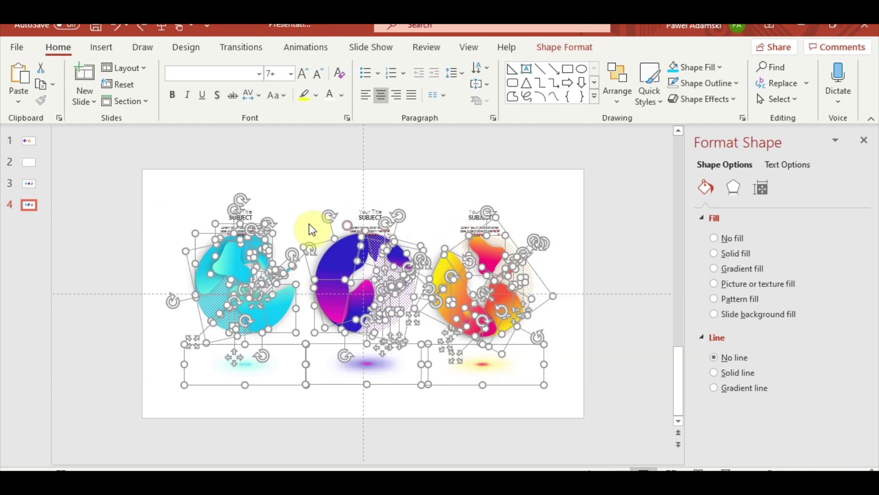
drag(322, 303, 323, 311)
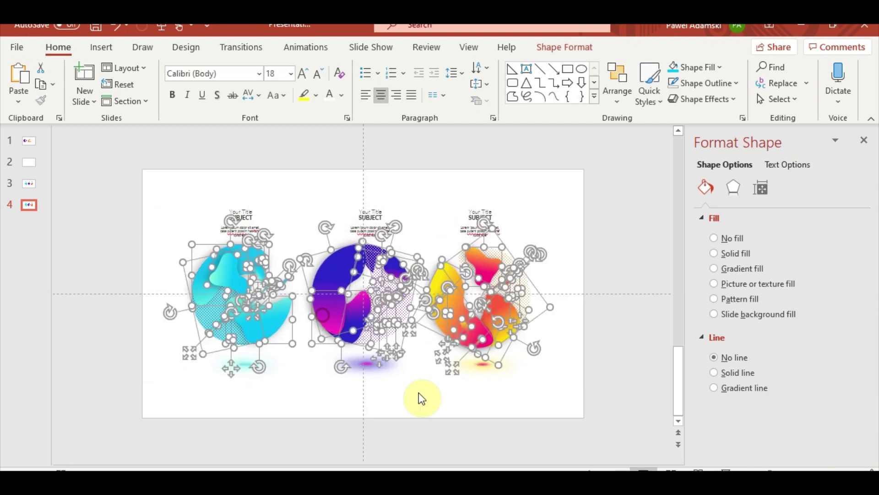
Step: Nudge the middle and right titles left so they centre over their badges
click(419, 396)
drag(372, 216, 366, 215)
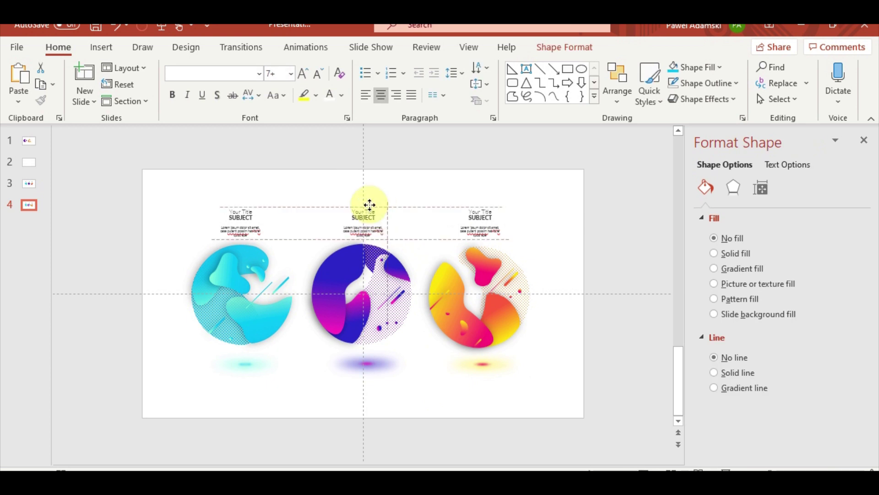
click(463, 202)
drag(465, 203, 462, 204)
Step: Line the three shadow shapes up neatly beneath the badges
click(484, 370)
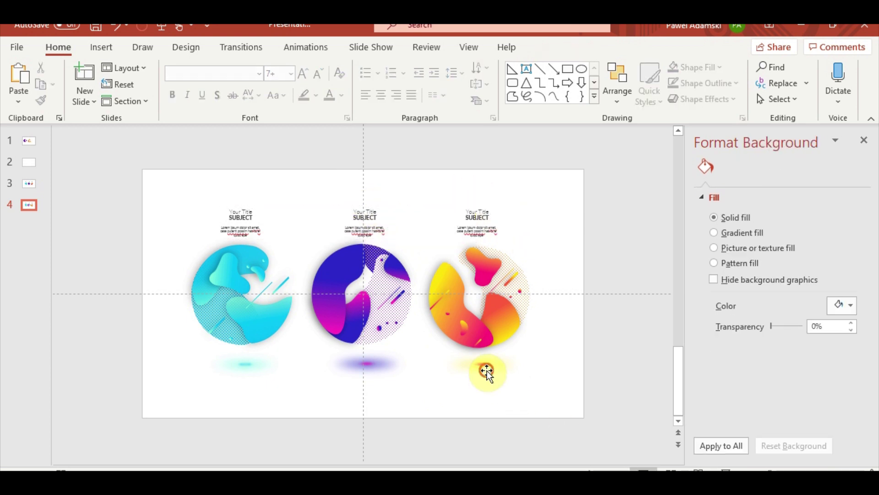
shift+click(366, 364)
shift+click(235, 375)
drag(235, 376, 235, 367)
scroll(366, 364, up, 3)
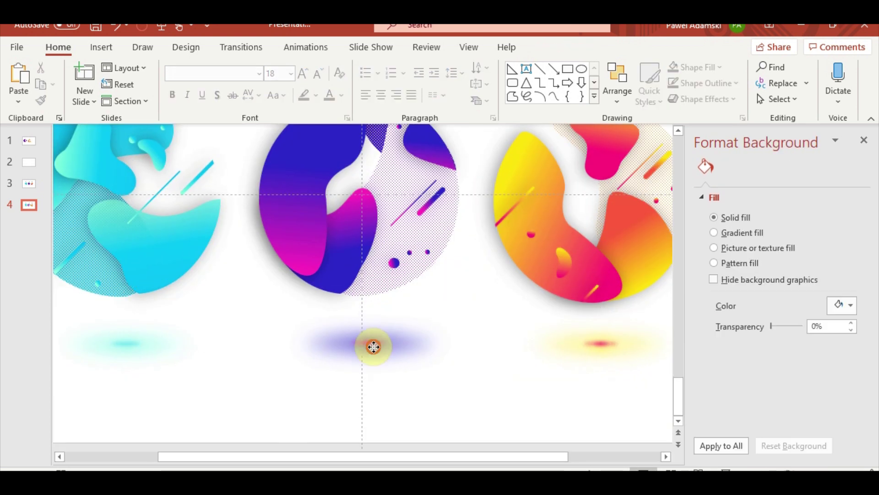
click(369, 346)
click(612, 353)
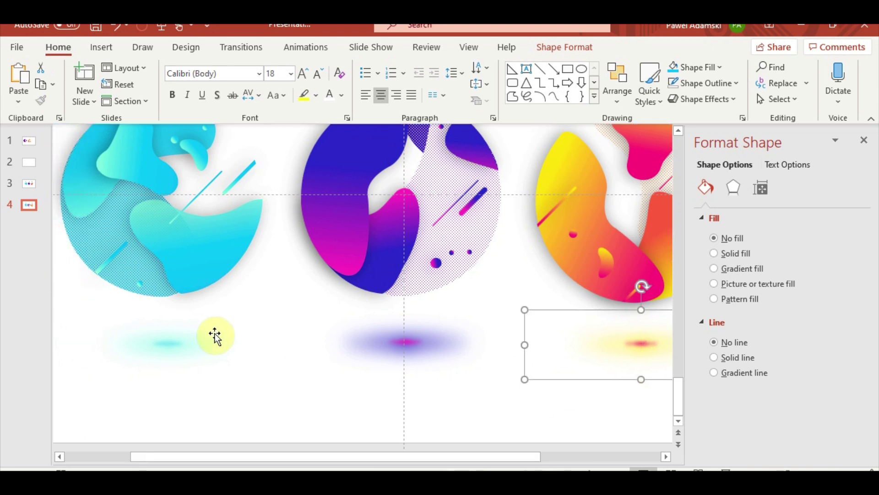
scroll(216, 334, down, 3)
click(655, 341)
Step: Close Format Background and show the cyan blob's animations on the blob slide
click(864, 140)
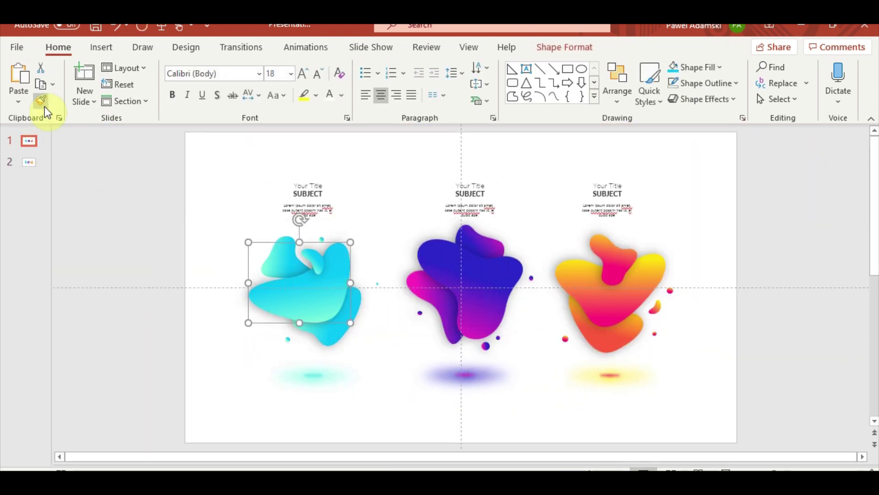
key(Page_Up)
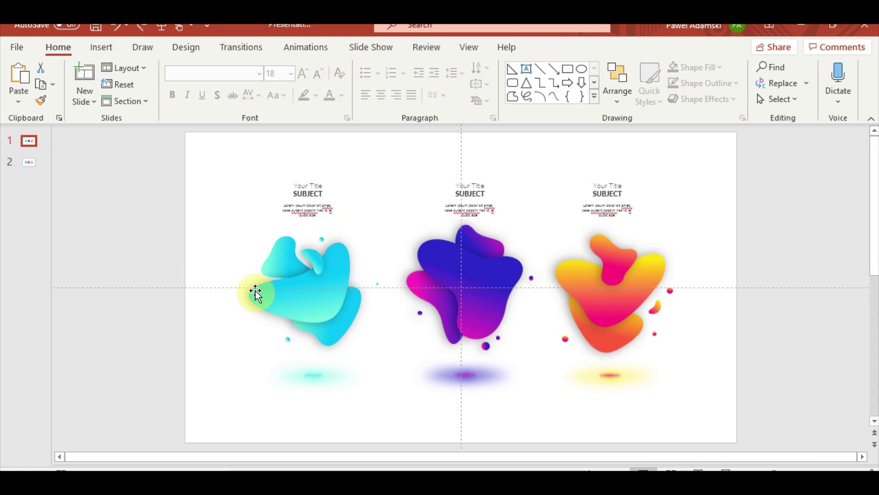
click(256, 291)
click(565, 47)
click(306, 47)
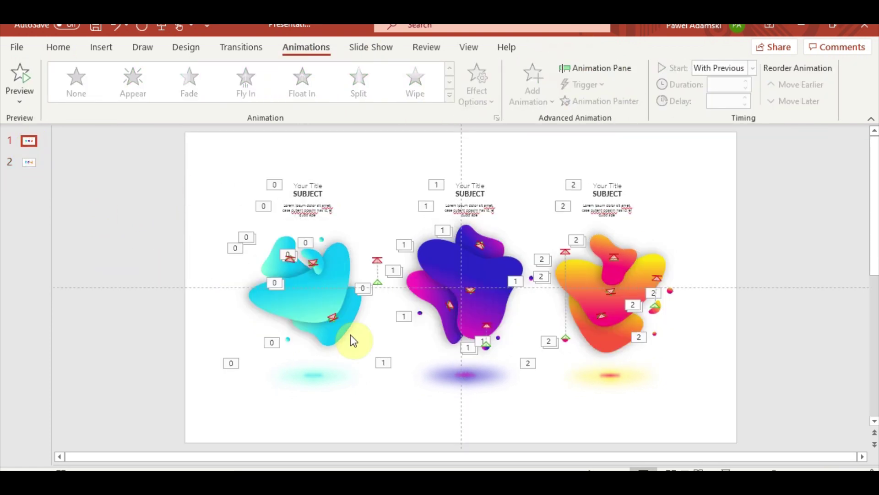
Step: Copy the upper-left small cyan blob's animation onto a cyan badge piece on slide 2
click(351, 335)
click(29, 162)
click(29, 142)
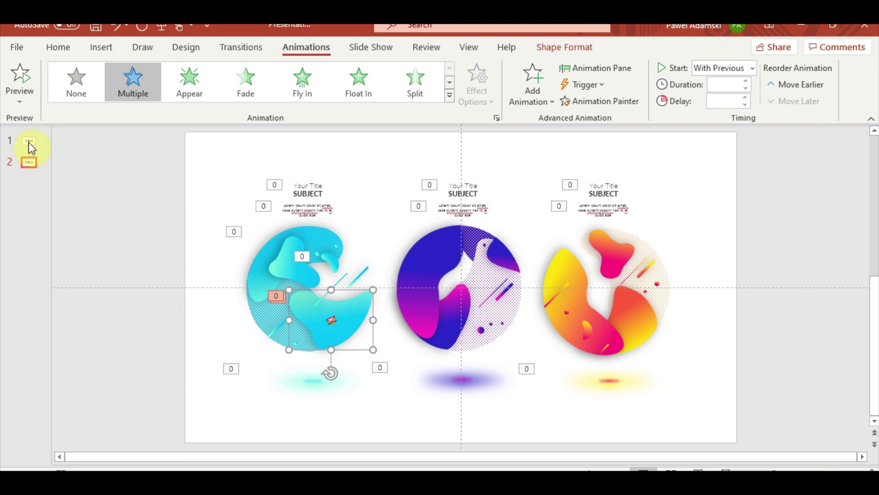
click(336, 263)
click(283, 242)
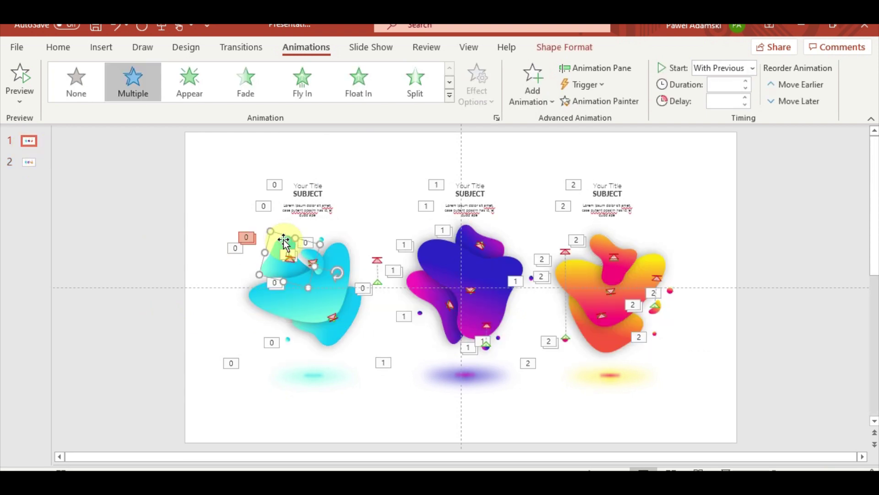
click(602, 102)
click(29, 163)
click(32, 143)
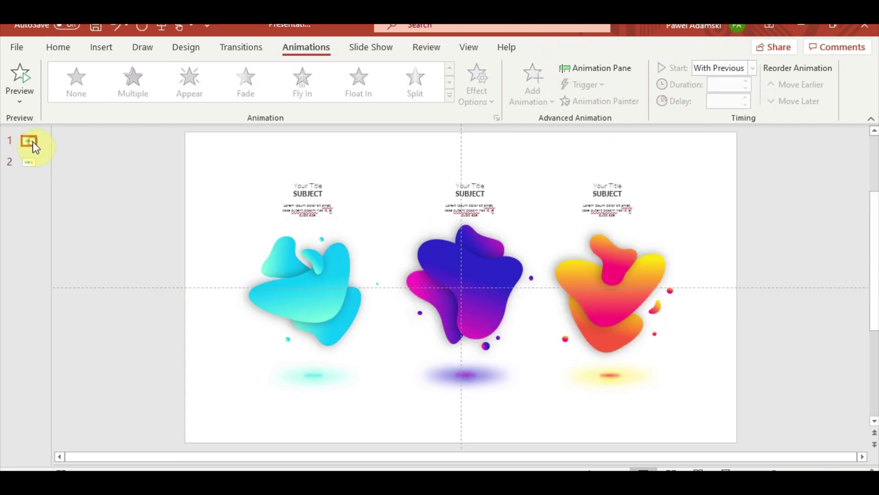
Step: Copy another small cyan blob's animation onto a second cyan badge piece
click(317, 255)
click(39, 162)
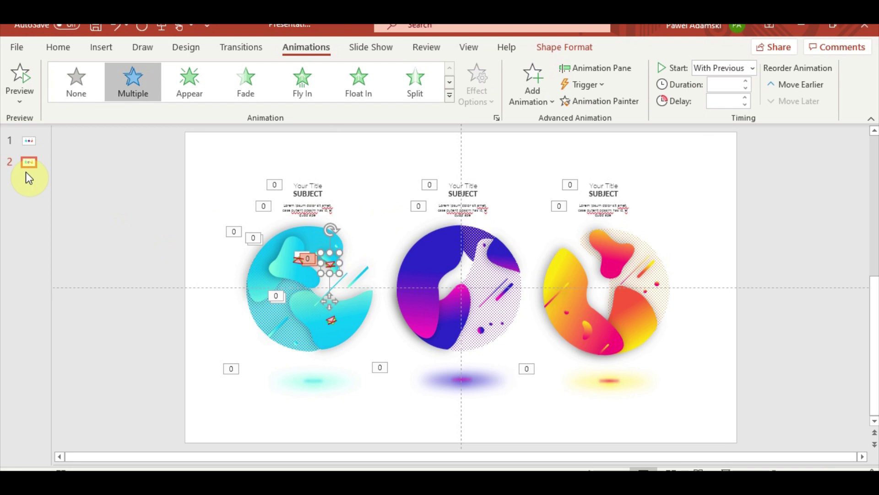
click(29, 141)
click(29, 165)
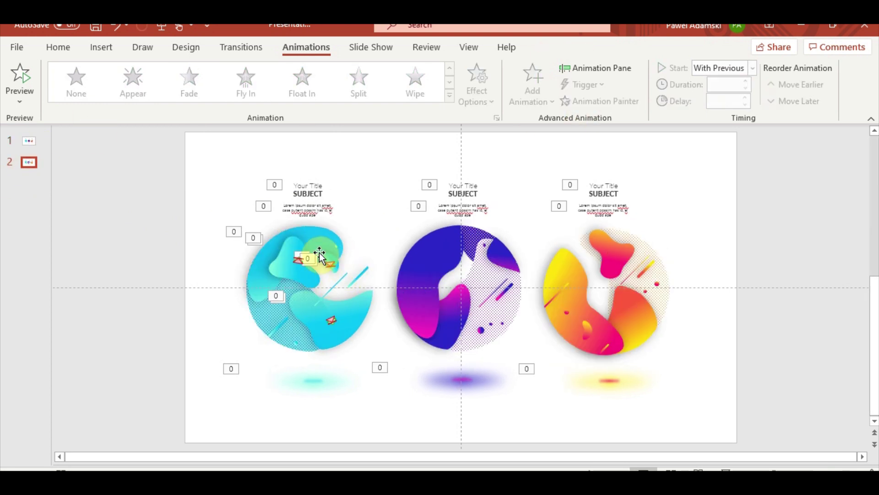
click(314, 254)
click(32, 143)
Step: Paint the cyan blob piece's Fly In onto a matching cyan badge piece
click(321, 245)
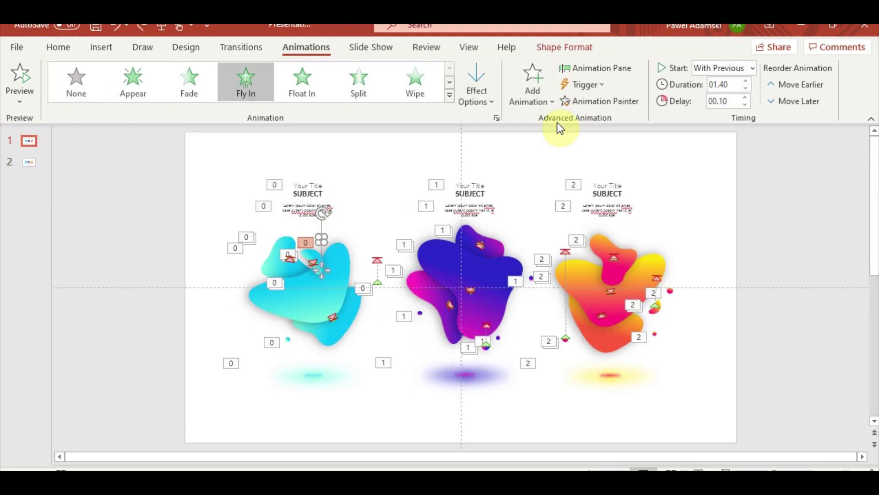
click(600, 100)
click(29, 163)
scroll(192, 324, up, 3)
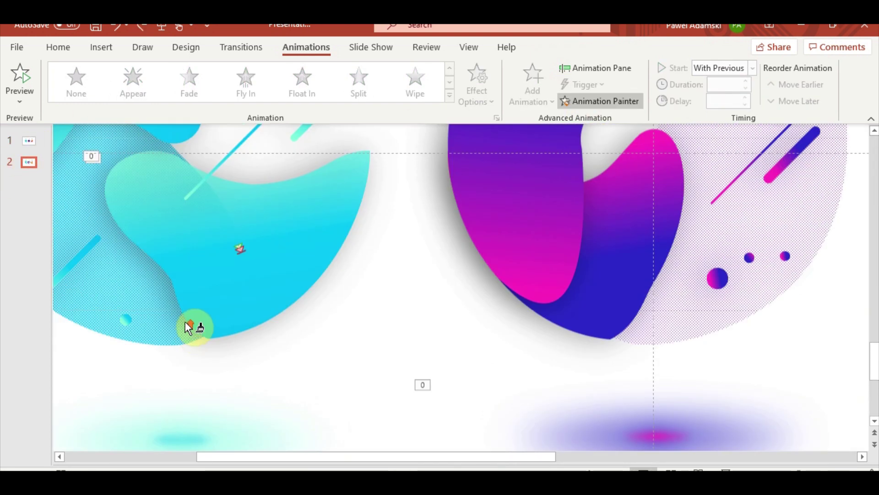
scroll(196, 192, up, 3)
click(196, 191)
ctrl+scroll(194, 191, down, 3)
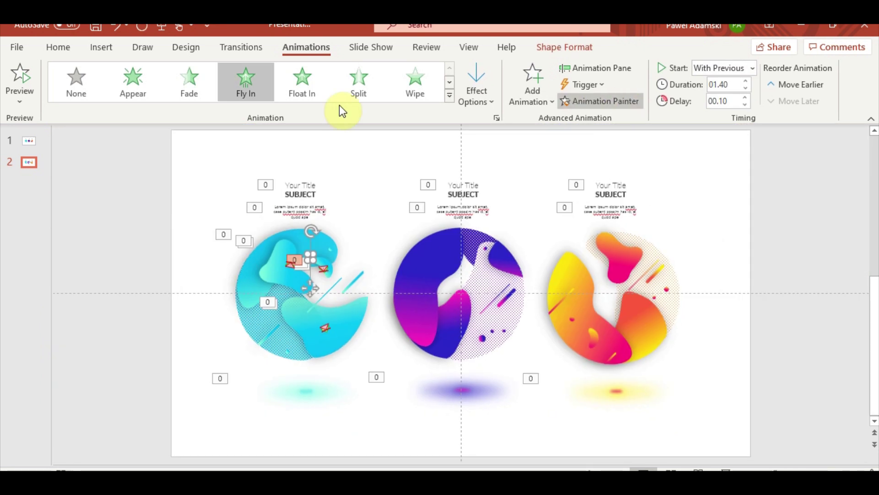
Step: Check the remaining cyan blob pieces, then select the on-click badge piece and open the Animation Pane
key(Page_Up)
click(309, 344)
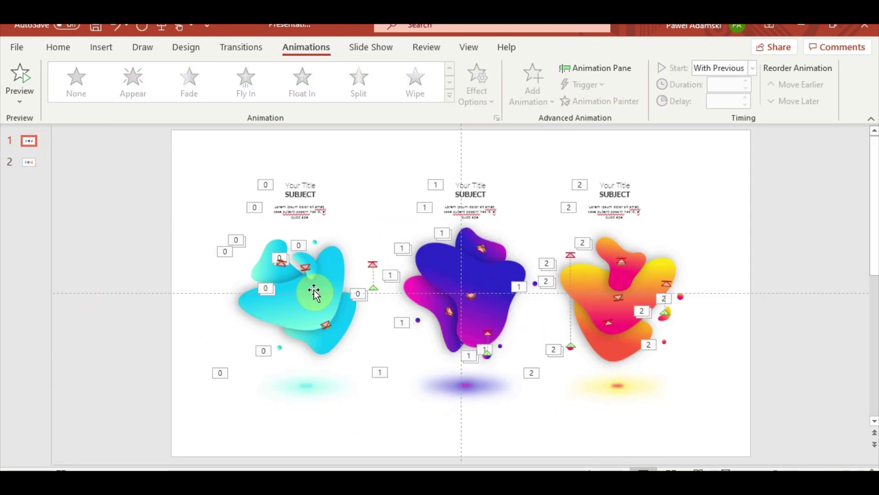
click(314, 290)
click(381, 316)
ctrl+scroll(303, 337, up, 3)
click(303, 338)
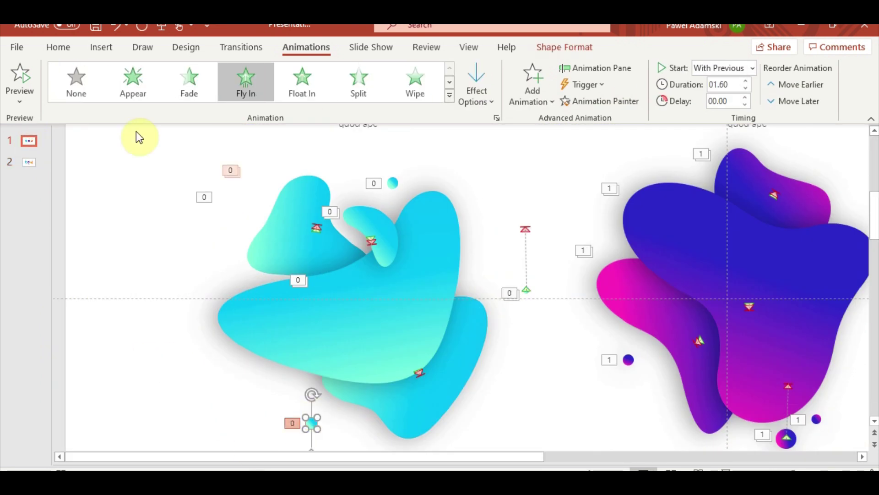
click(28, 162)
ctrl+scroll(117, 351, down, 3)
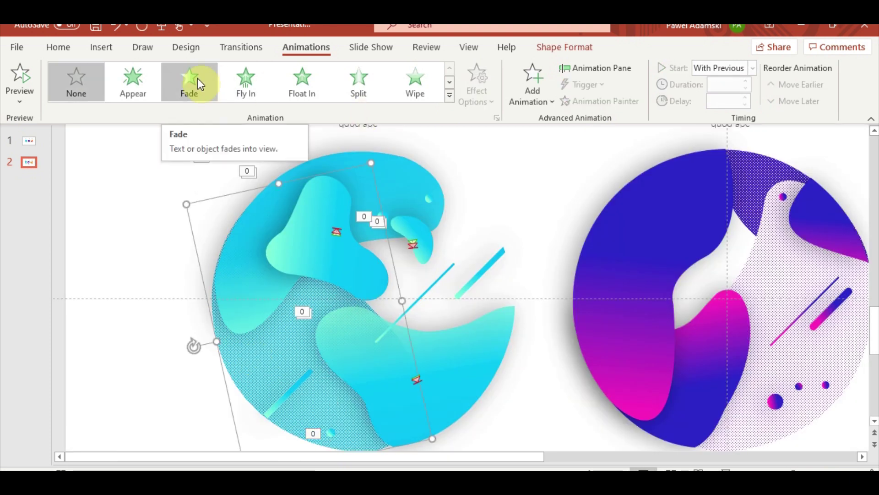
click(192, 83)
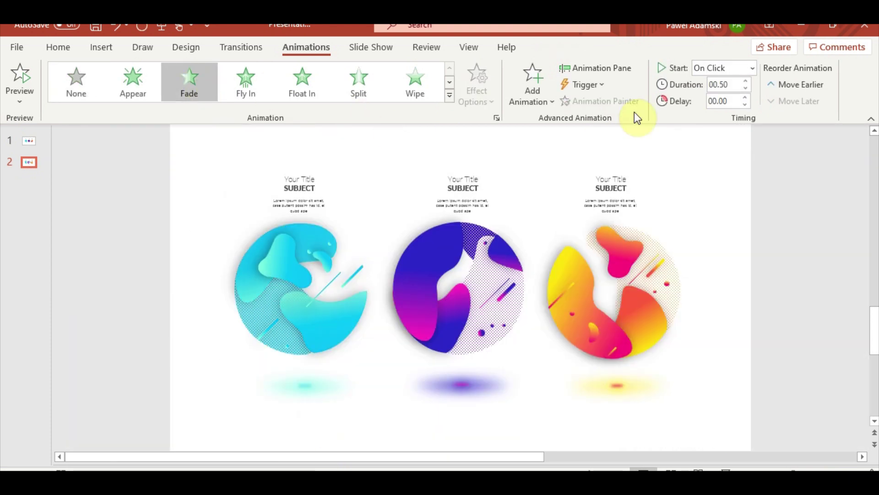
click(596, 68)
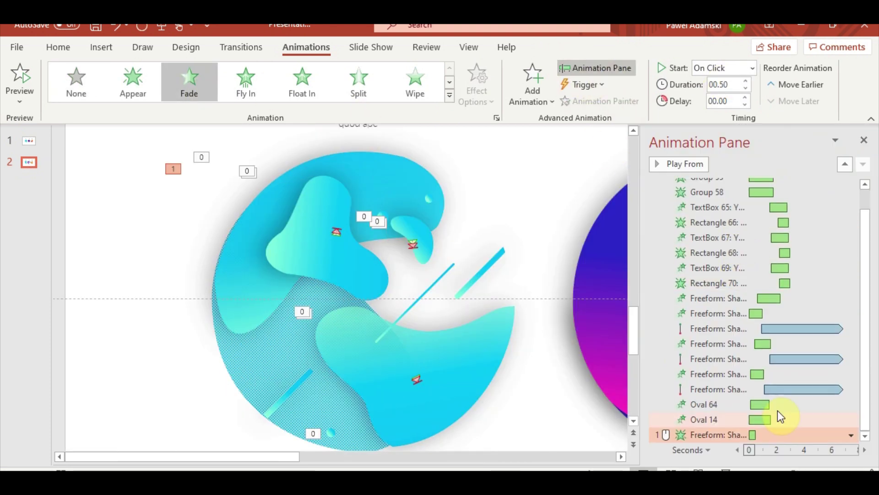
Step: Set the last cyan animation to Start With Previous and paint Oval 64's Fly In onto the small dot
right_click(753, 434)
click(793, 337)
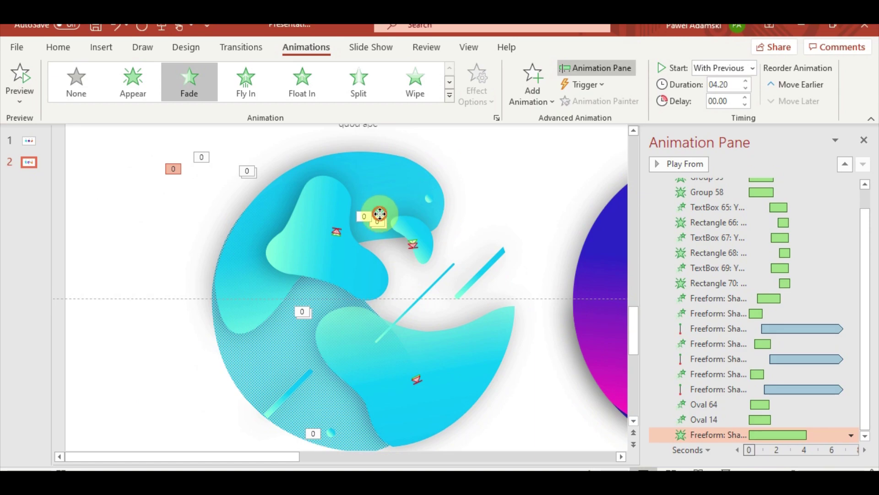
click(380, 213)
key(alt+shift+c)
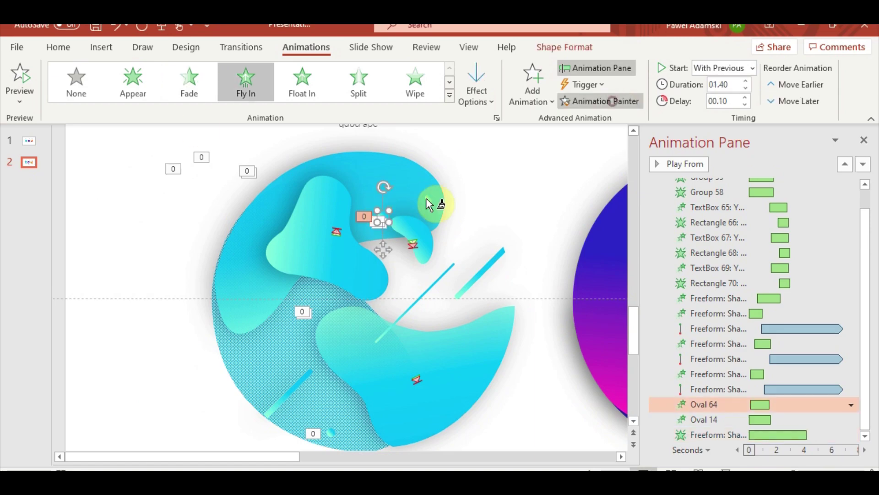
click(430, 198)
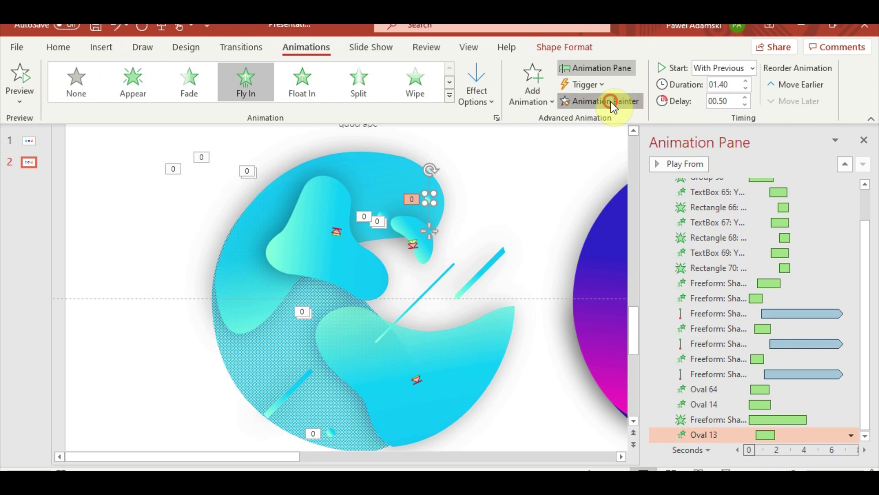
Step: Paint the Fly In onto the three diagonal lines and preview the slide
click(433, 285)
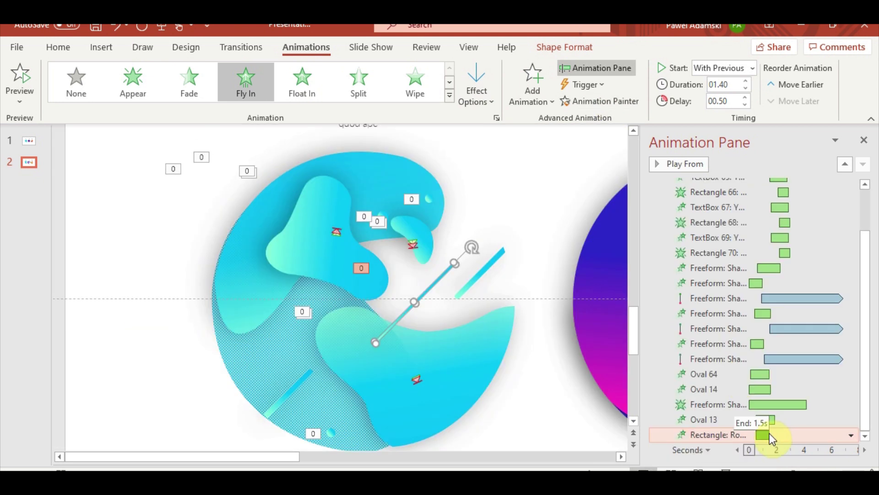
click(487, 267)
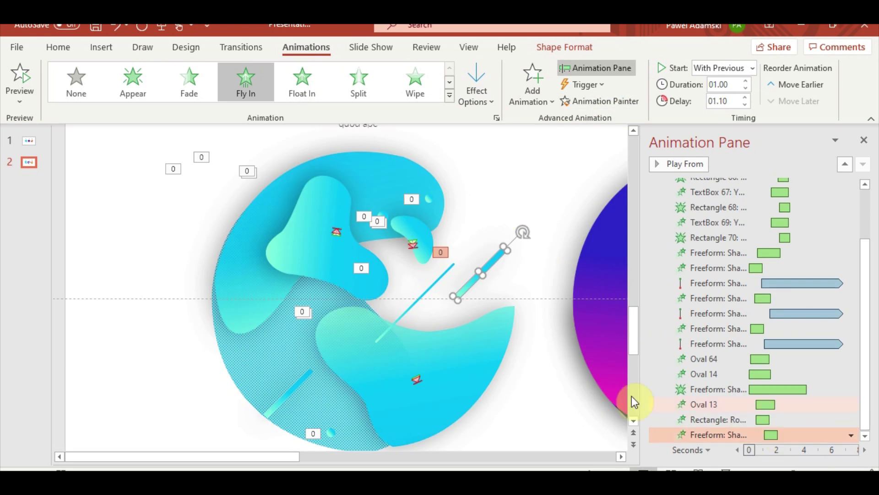
click(293, 393)
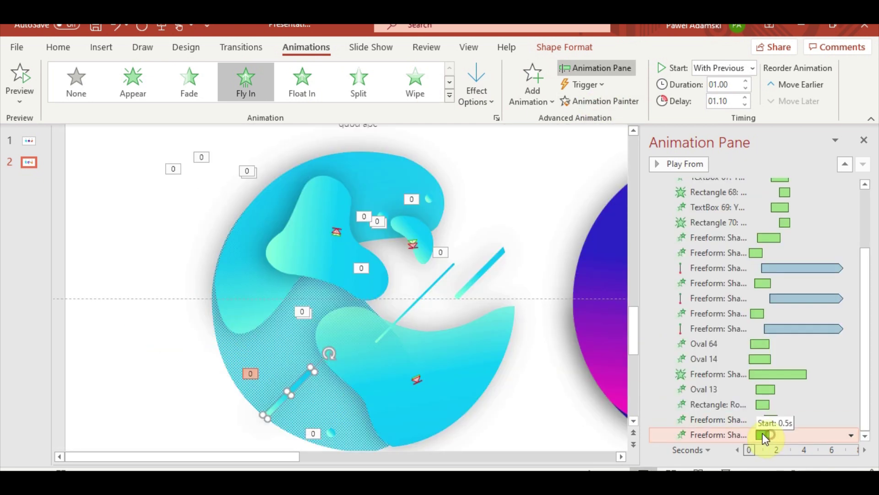
key(shift+F5)
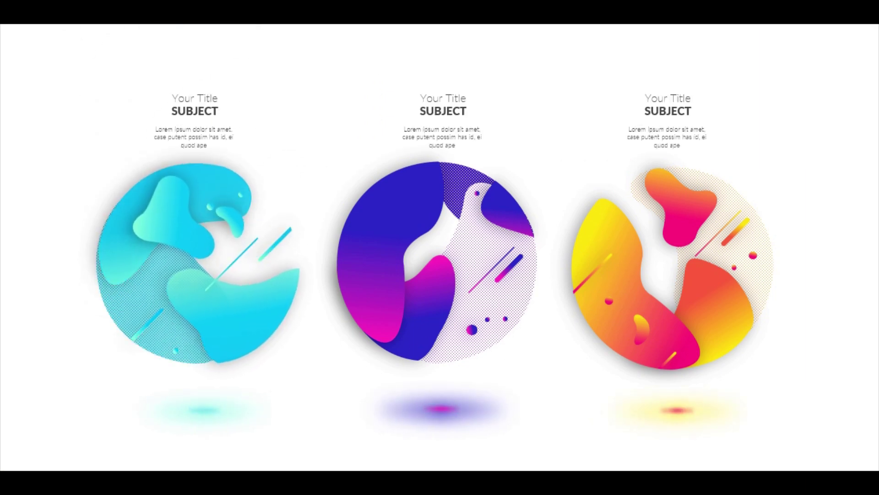
key(Escape)
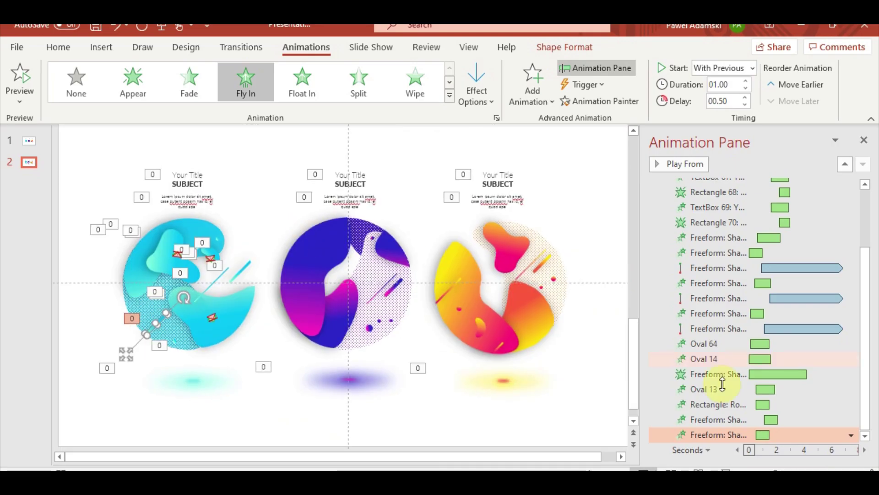
Step: Copy a middle purple blob piece's animation onto a purple badge piece
click(342, 245)
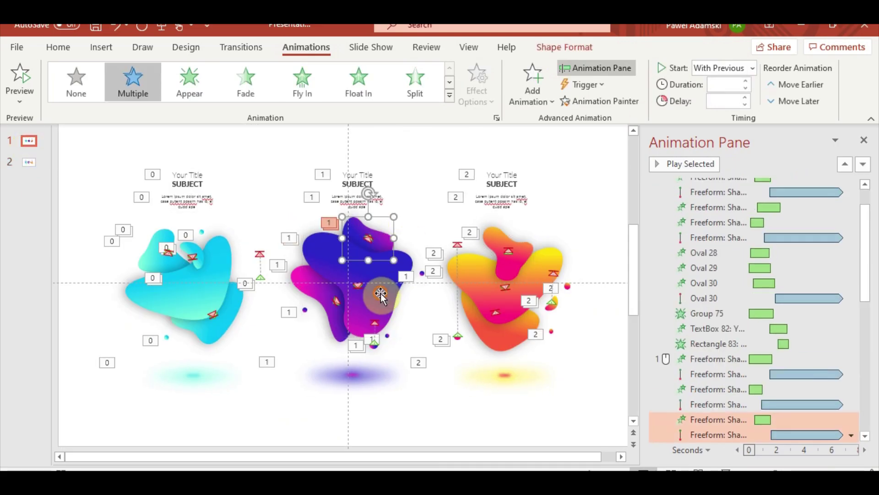
click(29, 165)
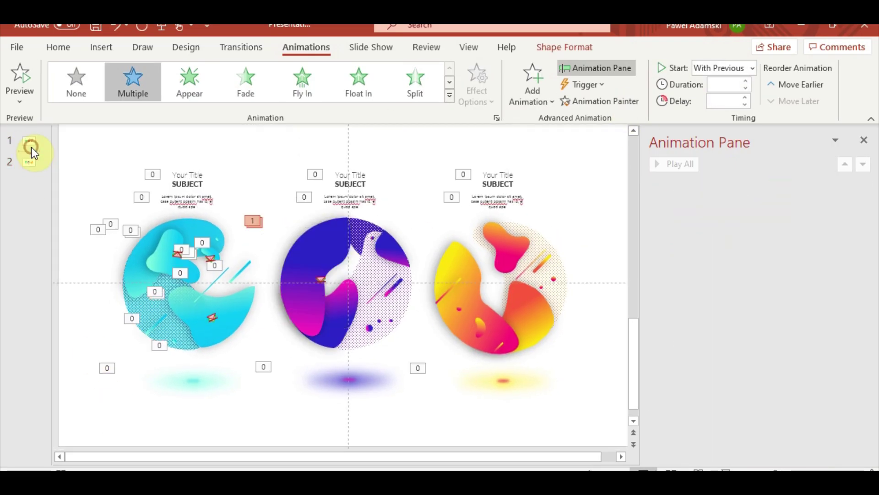
click(29, 141)
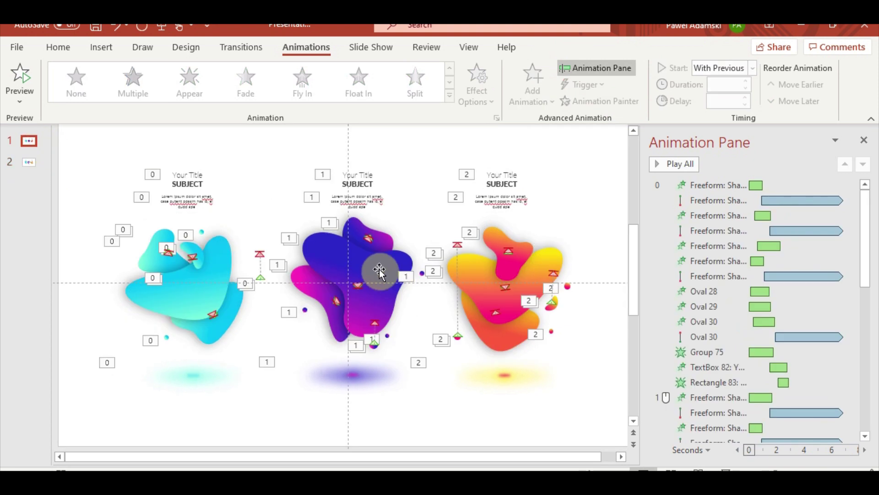
click(391, 245)
click(612, 101)
click(29, 162)
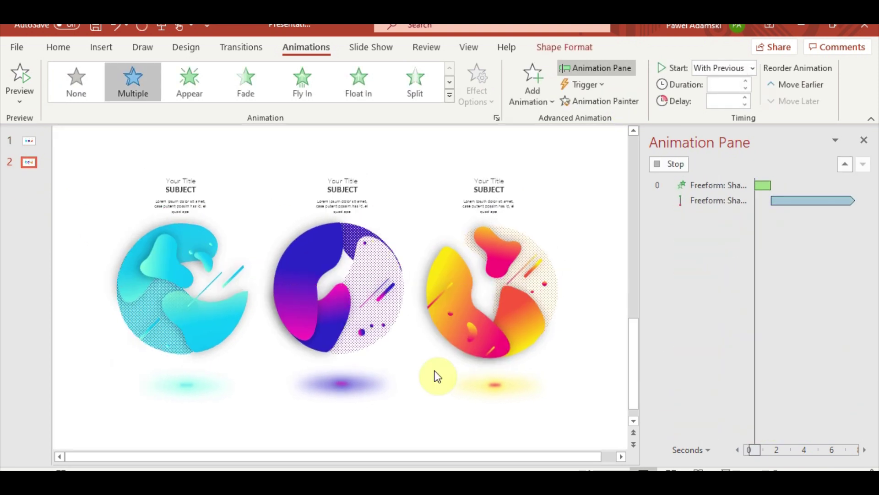
click(434, 373)
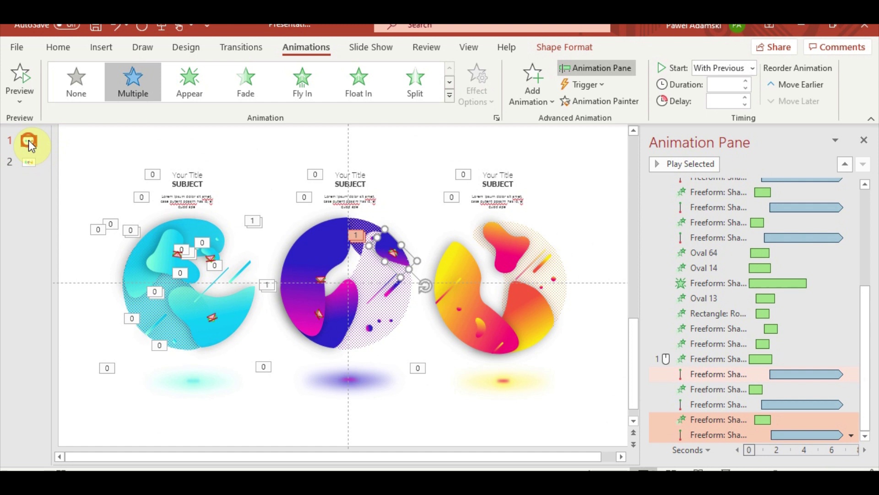
Step: Paint a small blob oval's animation onto two small purple badge dots
click(29, 141)
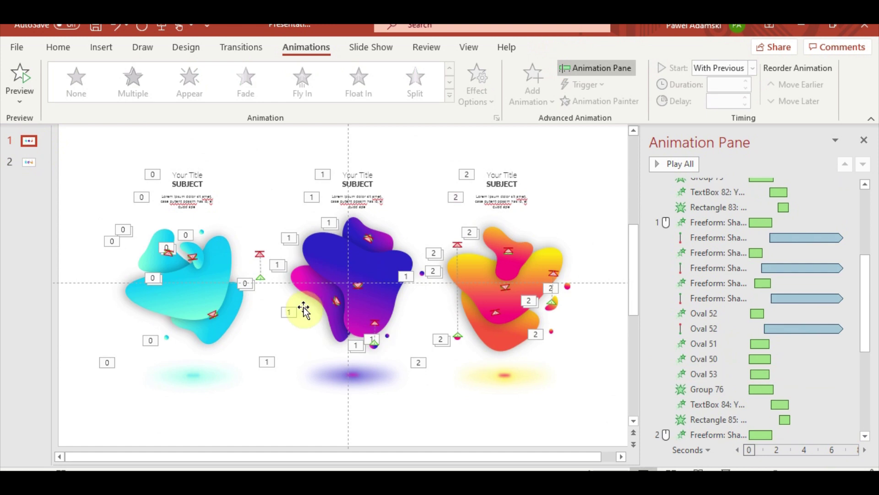
click(305, 311)
click(29, 162)
click(29, 140)
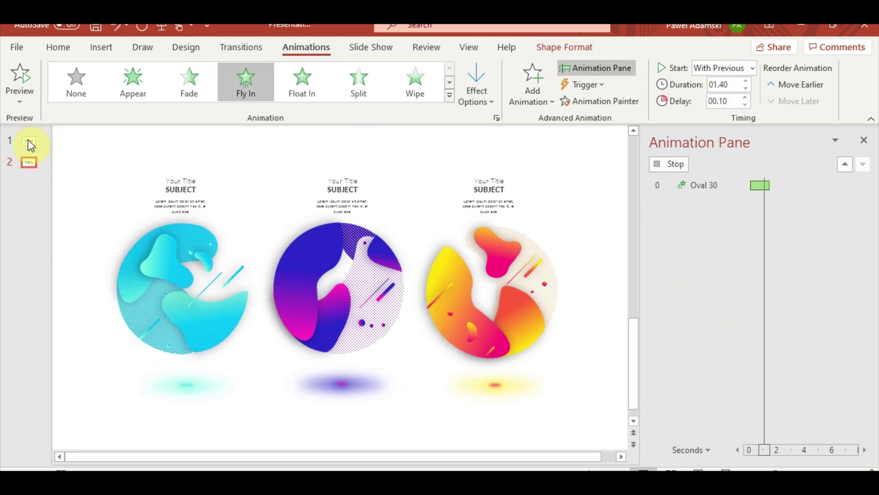
click(374, 344)
click(28, 140)
Step: Copy another small oval's animation onto a further purple badge dot
click(28, 162)
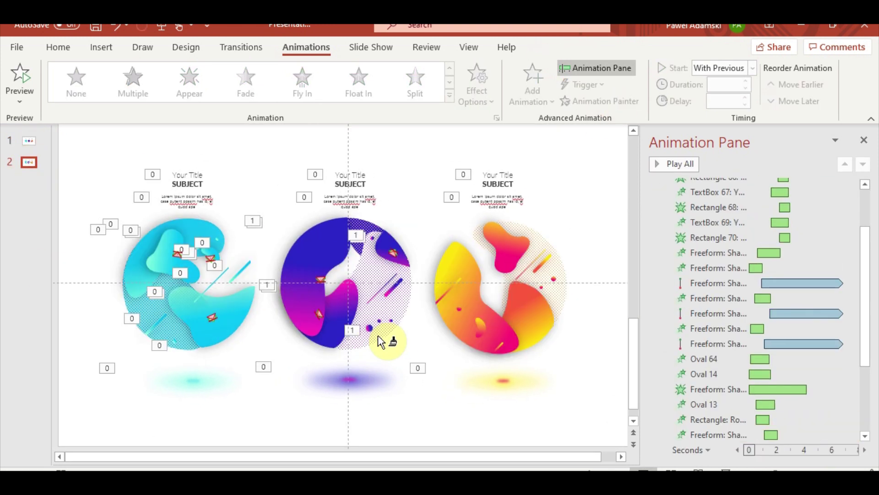
click(28, 140)
click(418, 274)
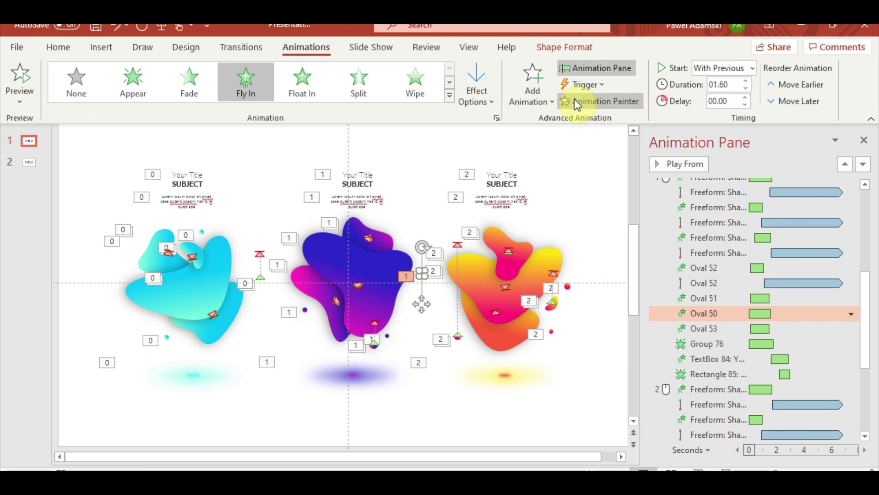
key(Page_Down)
click(391, 320)
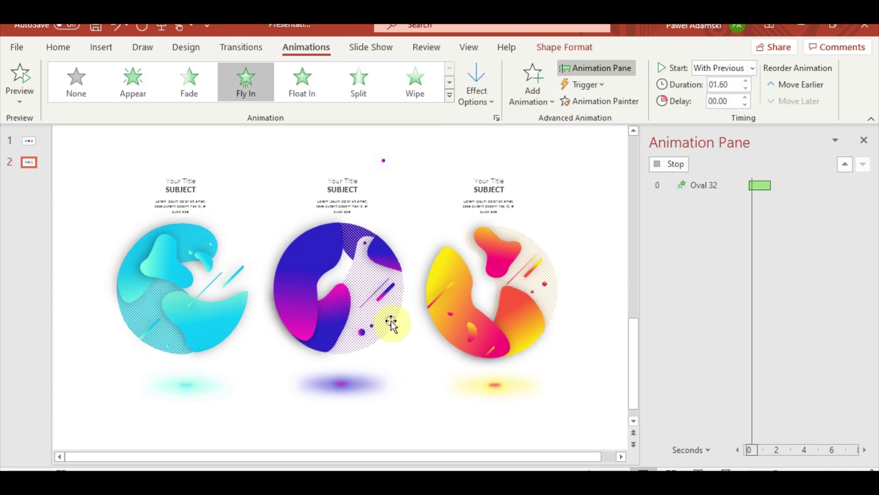
click(28, 142)
click(31, 163)
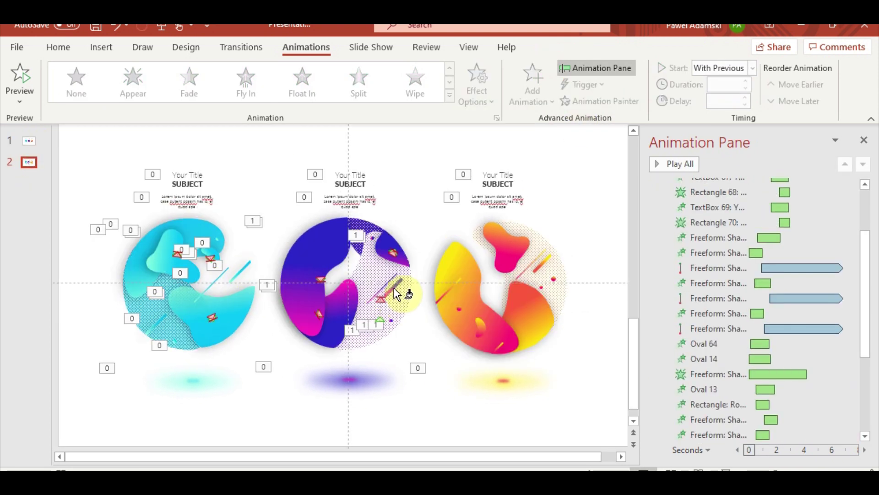
Step: Paint the cyan piece's Fade onto two purple badge pieces, lengthen it to 5.30 s, and preview
scroll(398, 314, up, 3)
click(332, 276)
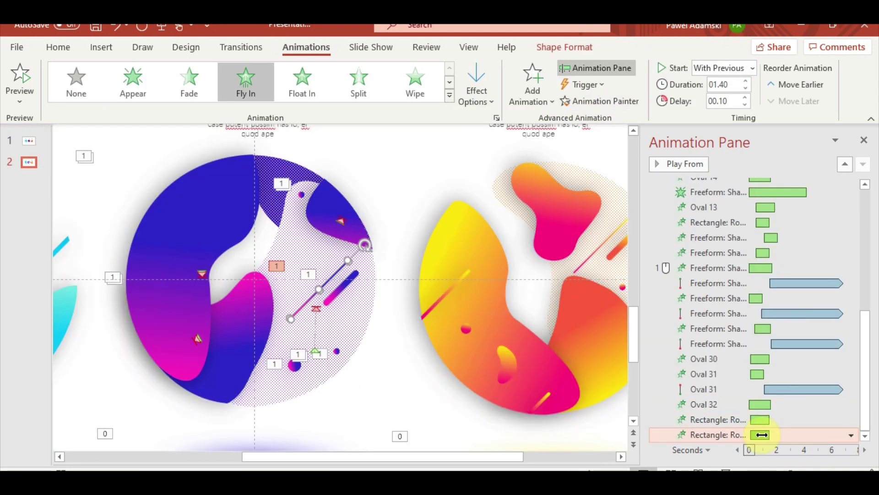
scroll(367, 392, down, 3)
click(137, 304)
click(600, 101)
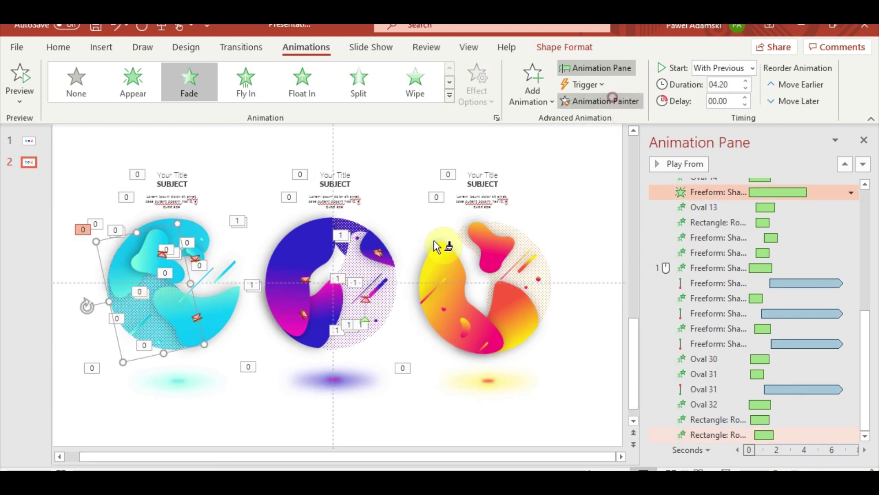
click(350, 228)
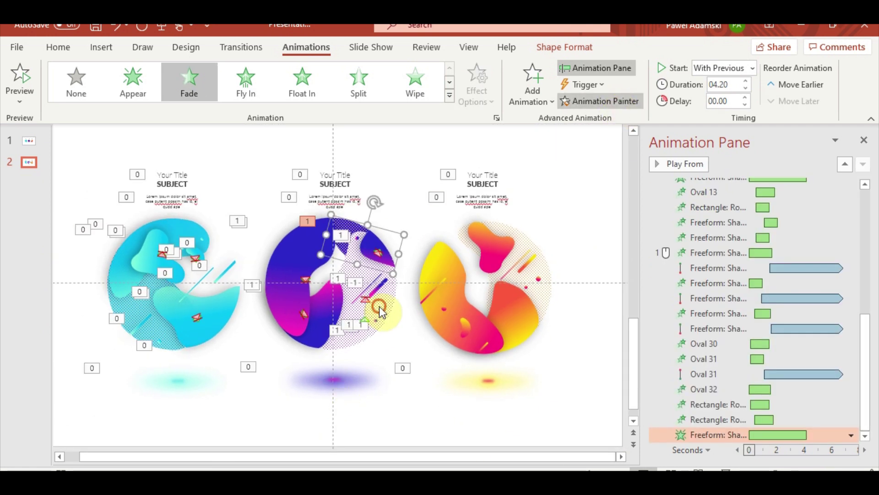
click(379, 310)
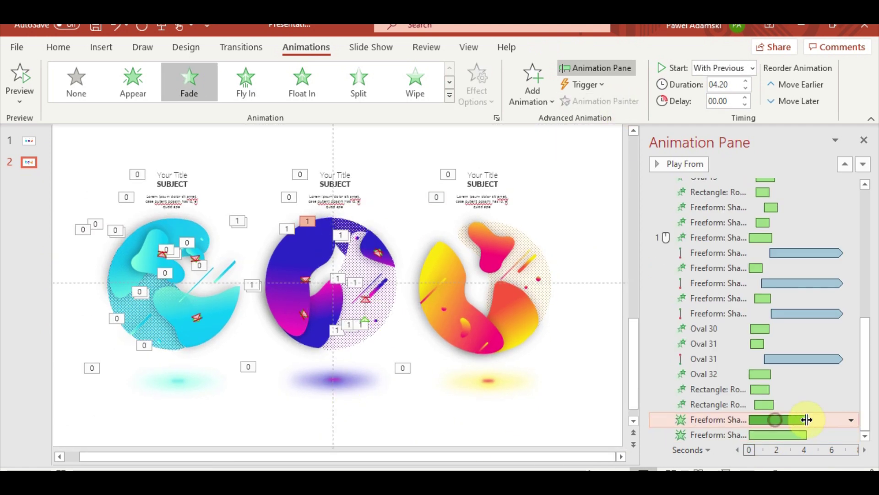
drag(805, 421, 820, 421)
click(726, 470)
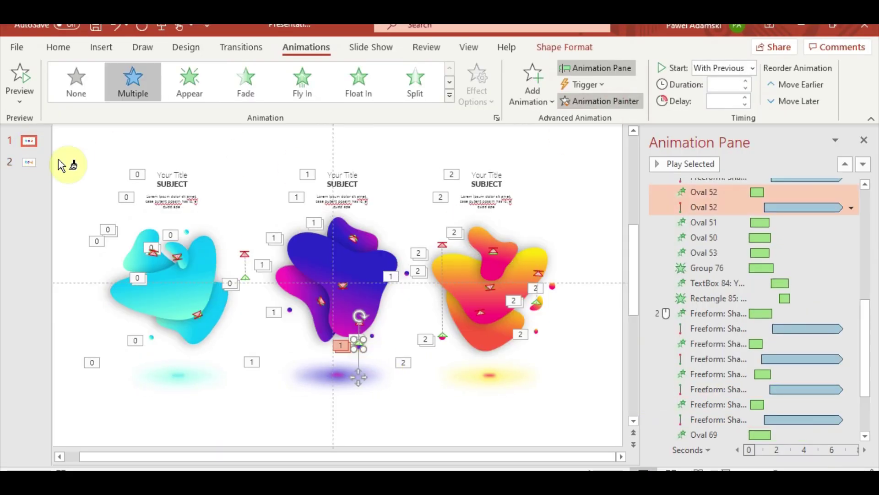
Step: Apply the copied animation to a purple-circle dot and the purple shape
click(29, 162)
click(373, 381)
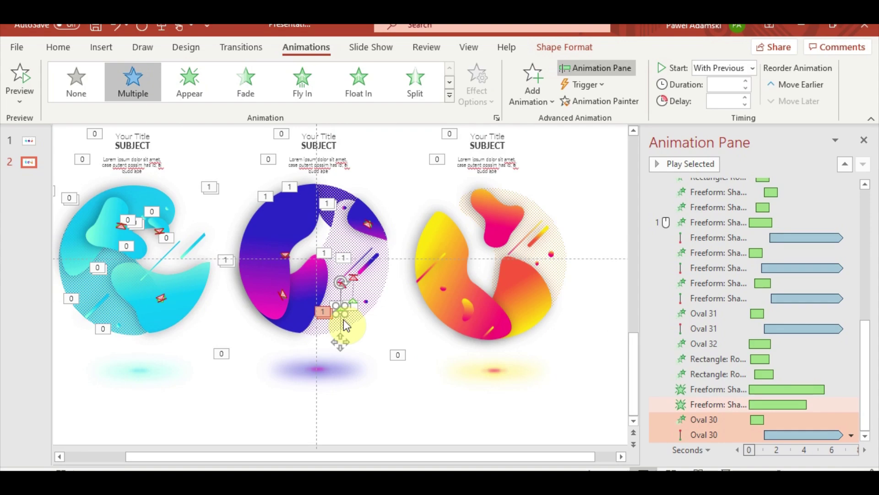
click(346, 207)
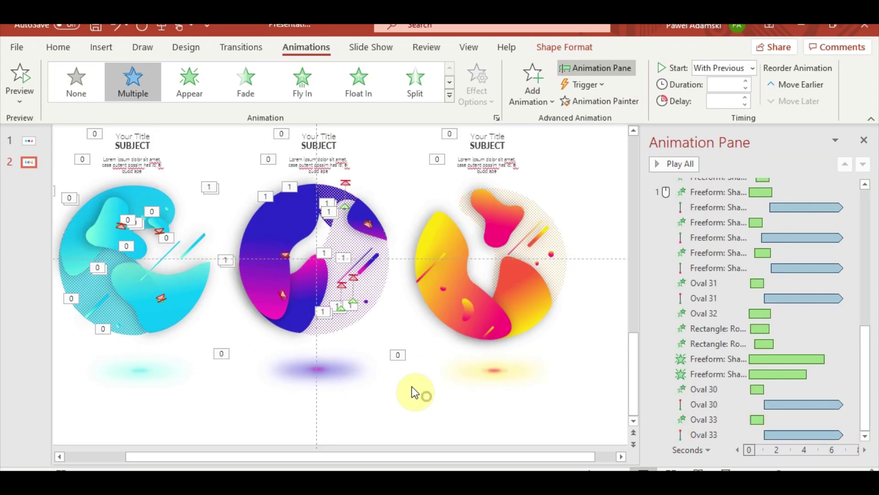
Step: Move the purple shadow's animation earlier in the sequence and preview the slide
click(403, 384)
drag(765, 433, 745, 400)
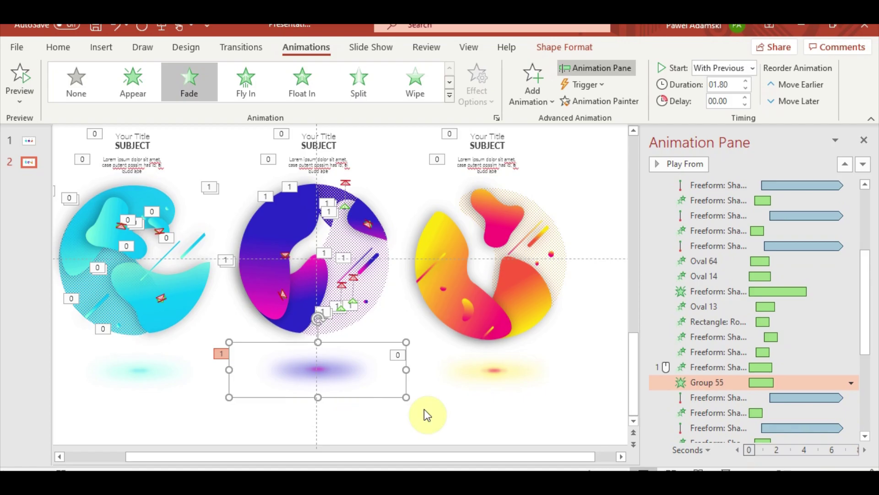
click(726, 470)
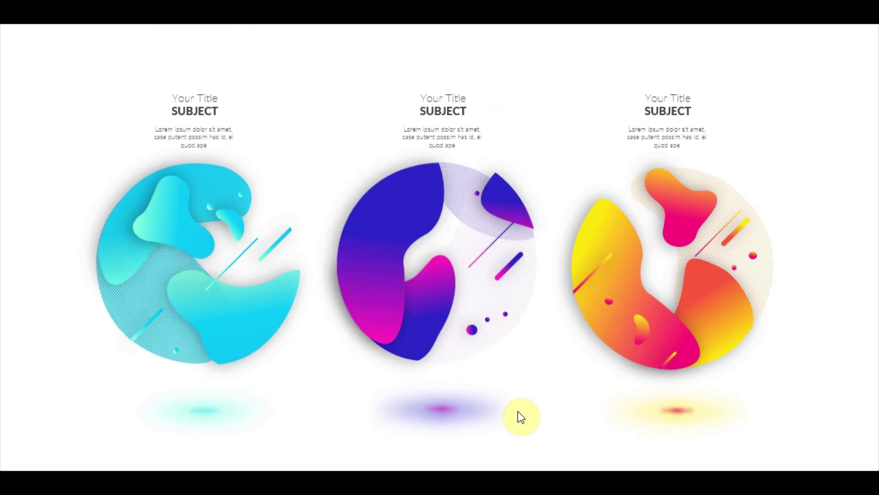
key(Escape)
Step: Paint the orange blob shape's animation onto the matching orange-circle shapes on slide 2
click(32, 143)
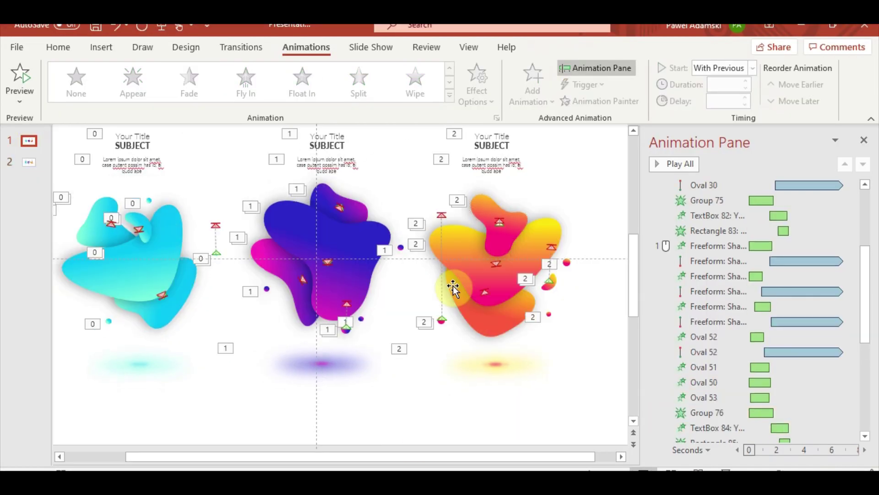
click(452, 289)
click(29, 166)
click(28, 141)
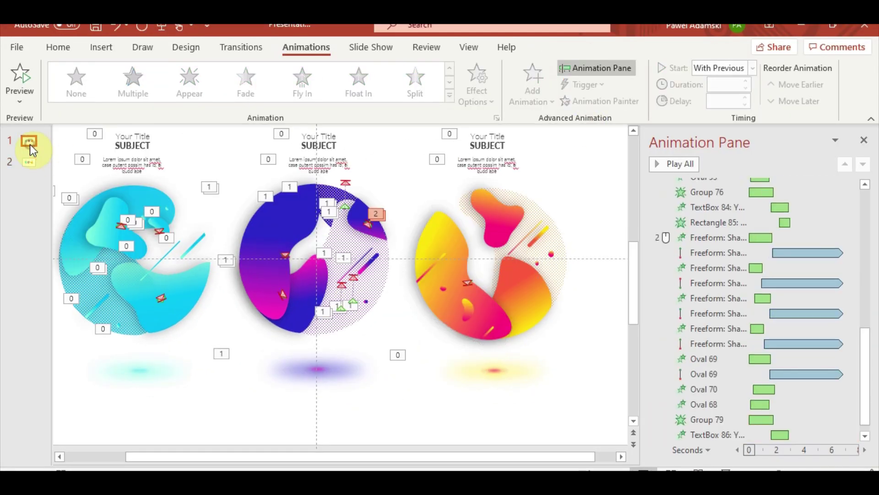
drag(27, 162, 30, 166)
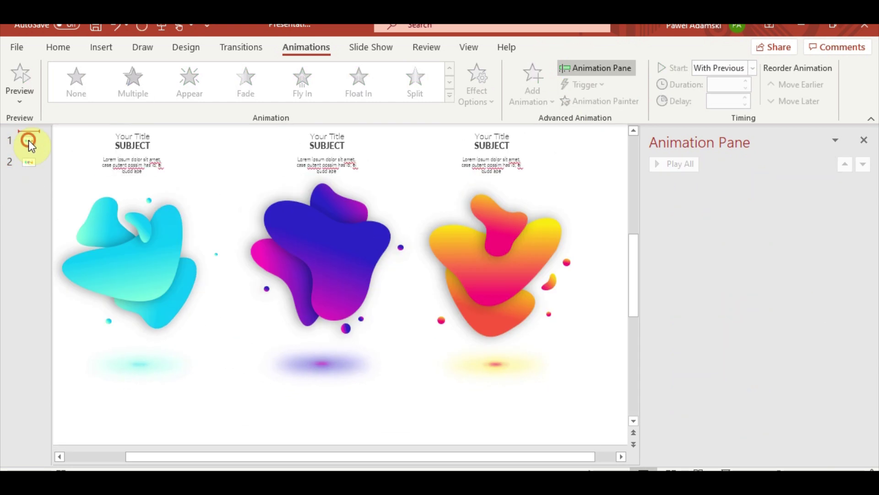
click(348, 246)
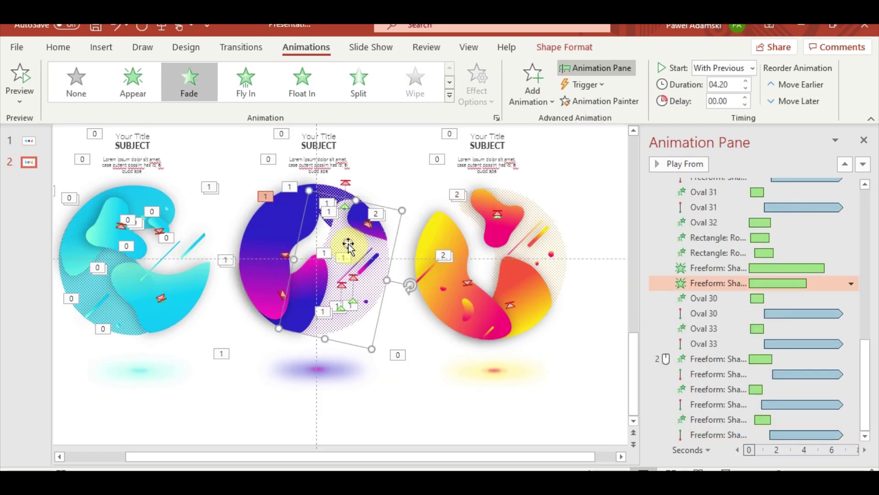
click(571, 176)
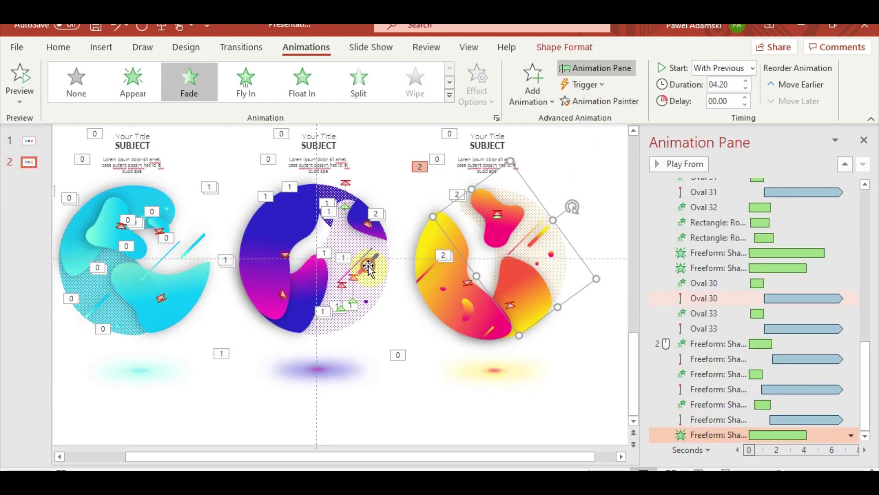
click(28, 141)
click(28, 162)
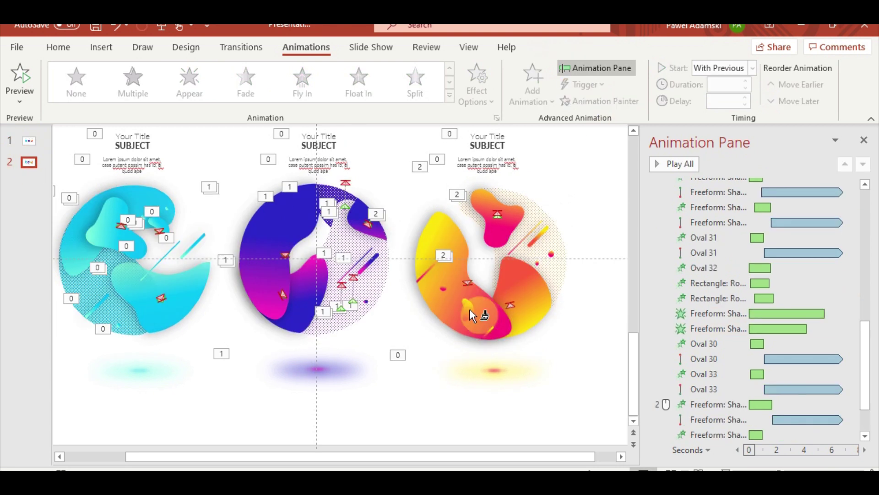
click(468, 308)
Step: Copy the blob's small red dot (Oval 68) animation onto the orange circle's dots and shapes
click(27, 141)
click(566, 262)
click(442, 323)
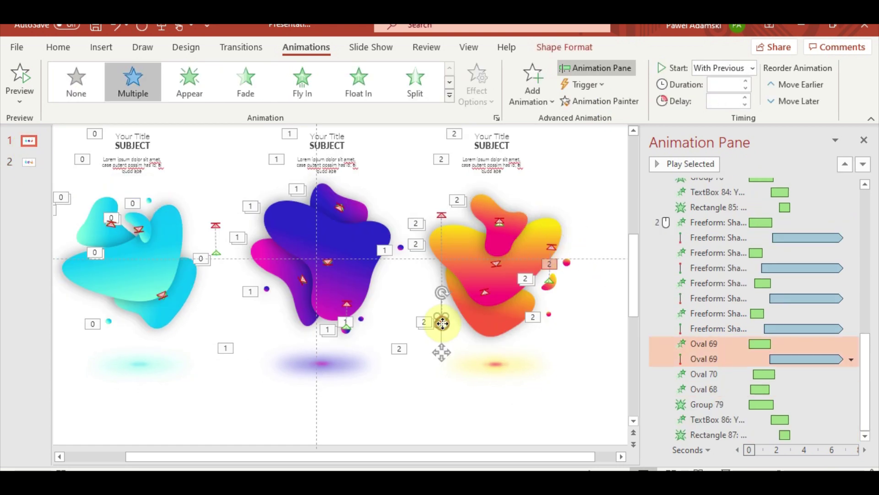
click(33, 161)
click(553, 260)
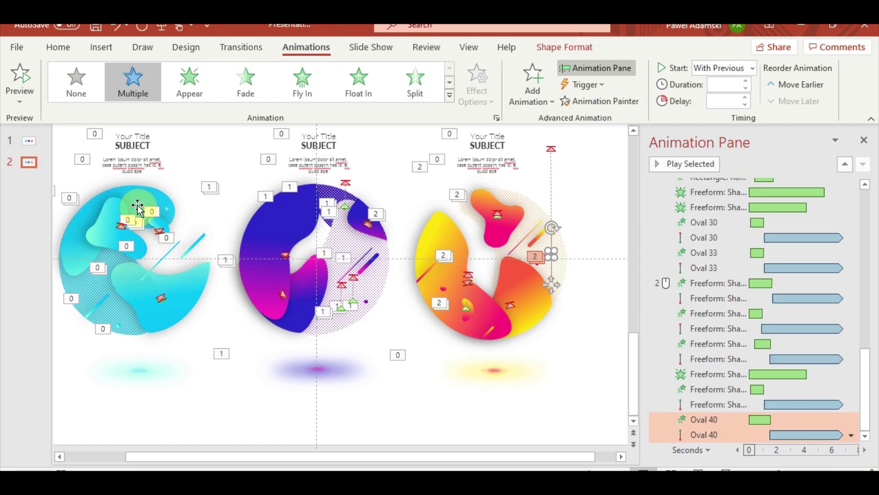
click(28, 140)
click(566, 262)
click(37, 163)
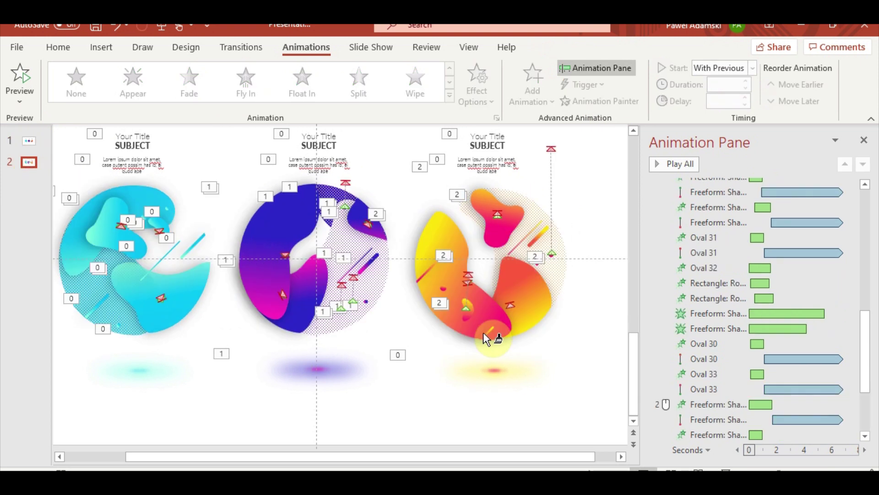
click(484, 331)
click(603, 101)
click(434, 268)
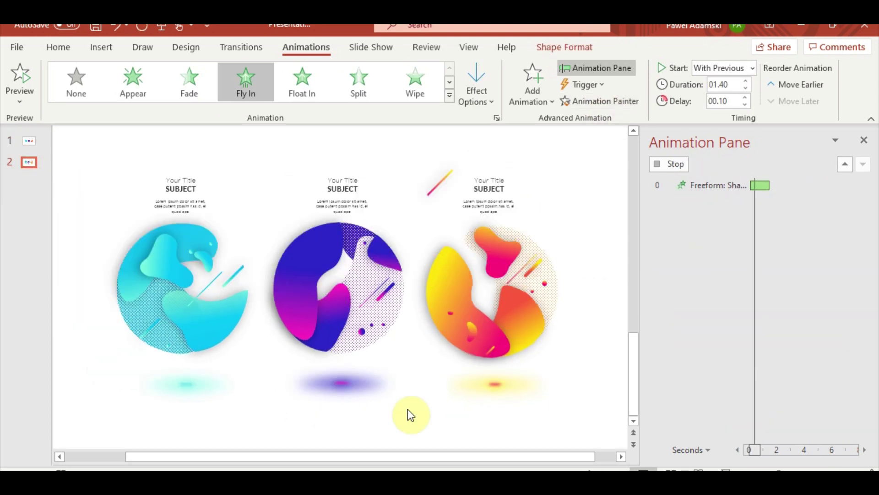
Step: Paint the next small oval's animation onto another orange-circle shape, then move the yellow shadow's animation later
click(29, 141)
click(572, 319)
click(567, 261)
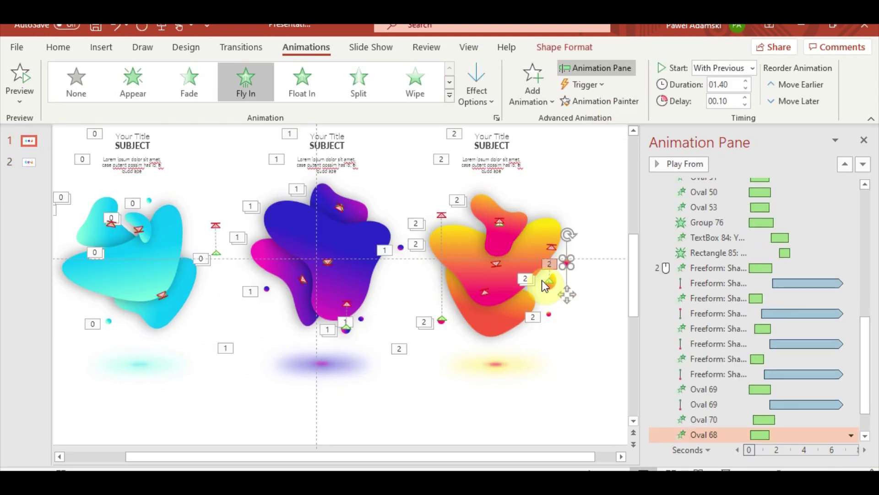
key(Tab)
click(27, 165)
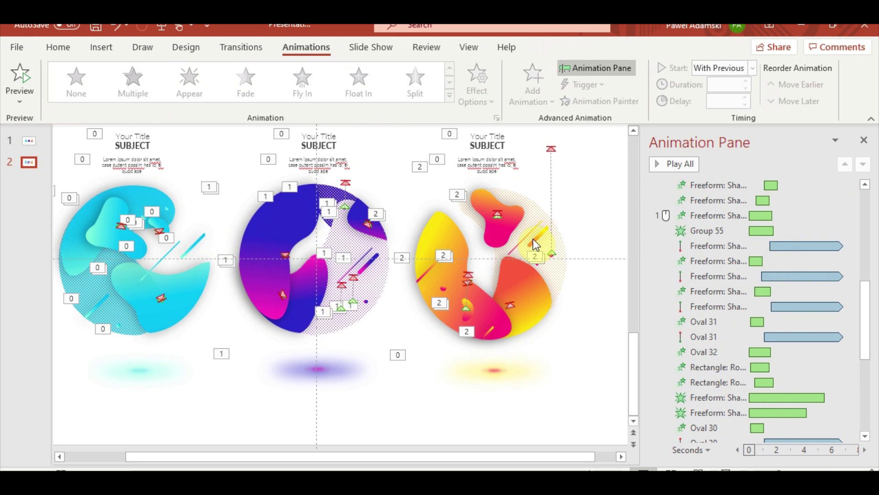
click(565, 350)
click(540, 373)
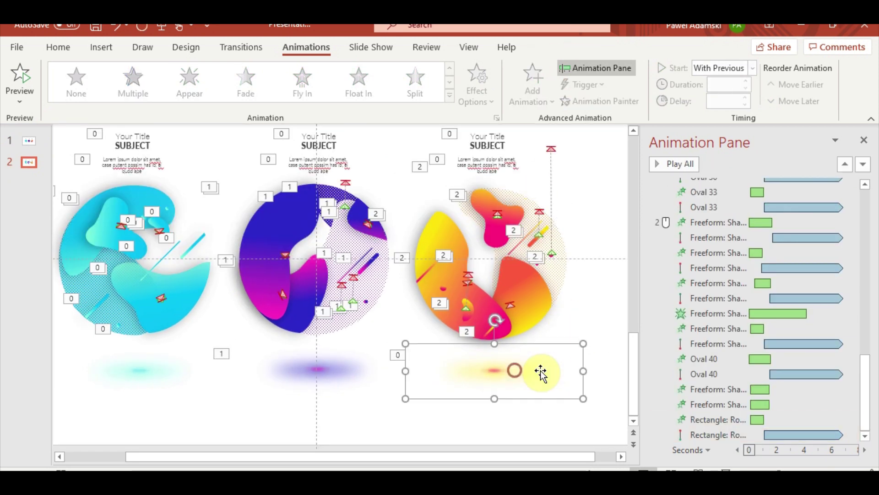
mouse_move(726, 222)
mouse_down()
mouse_move(744, 437)
mouse_move(732, 348)
mouse_up()
Step: Move the middle title's text and rectangle animations below the shadow group, starting at 2.3 s
click(357, 418)
click(304, 135)
shift+click(705, 200)
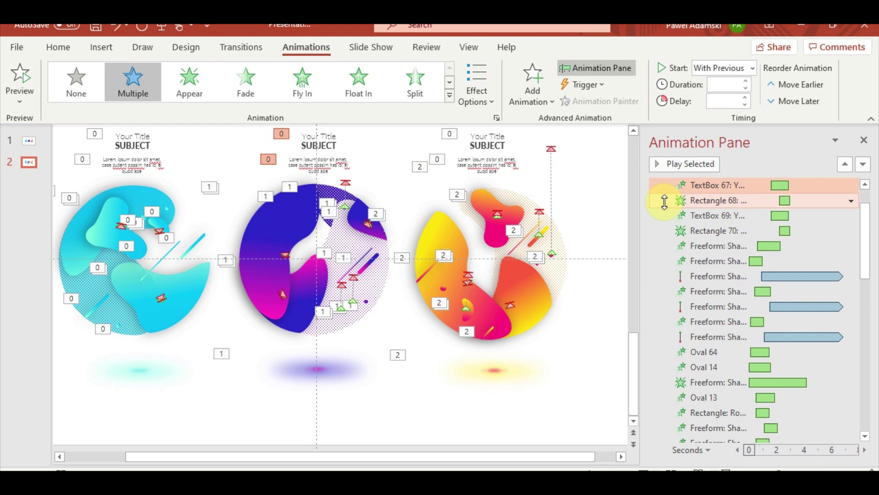
mouse_move(719, 184)
mouse_down()
mouse_move(742, 394)
mouse_move(785, 381)
mouse_up()
click(758, 364)
Step: Move the right title's animations below its shadow group, then select the cyan circle's diagonal line
click(503, 156)
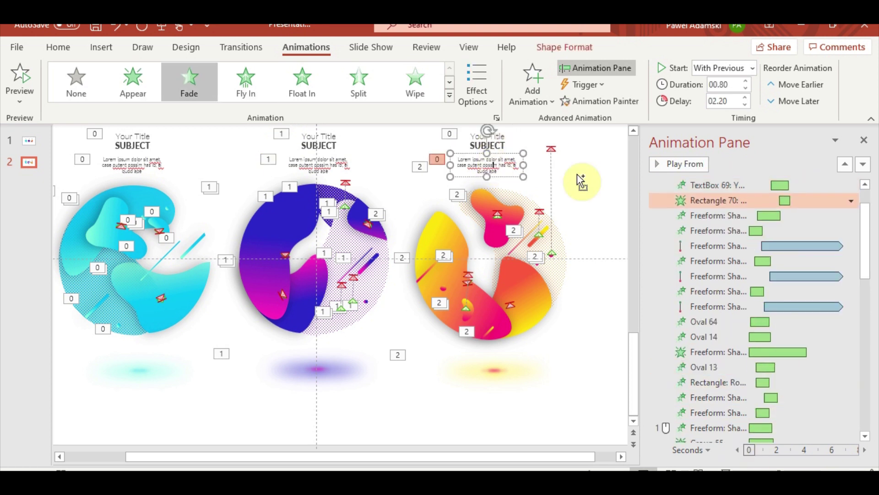
shift+click(726, 189)
mouse_move(726, 188)
mouse_down()
mouse_move(777, 436)
mouse_move(767, 361)
mouse_up()
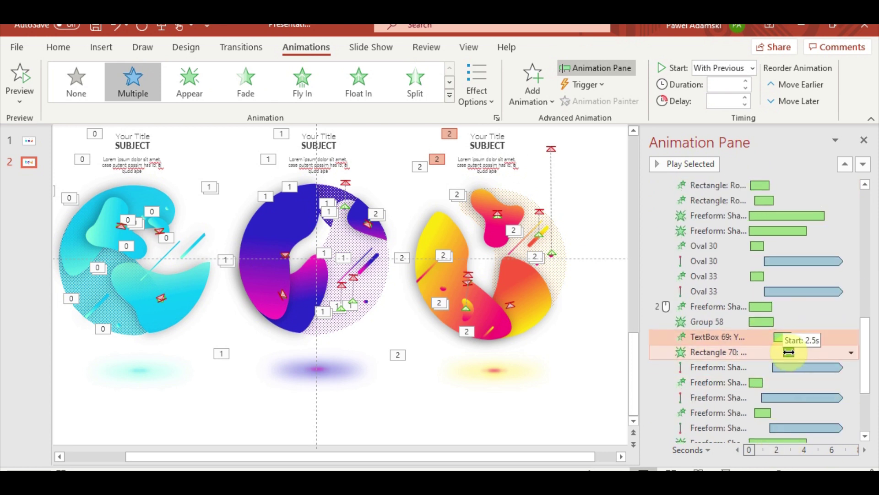
click(529, 372)
key(Escape)
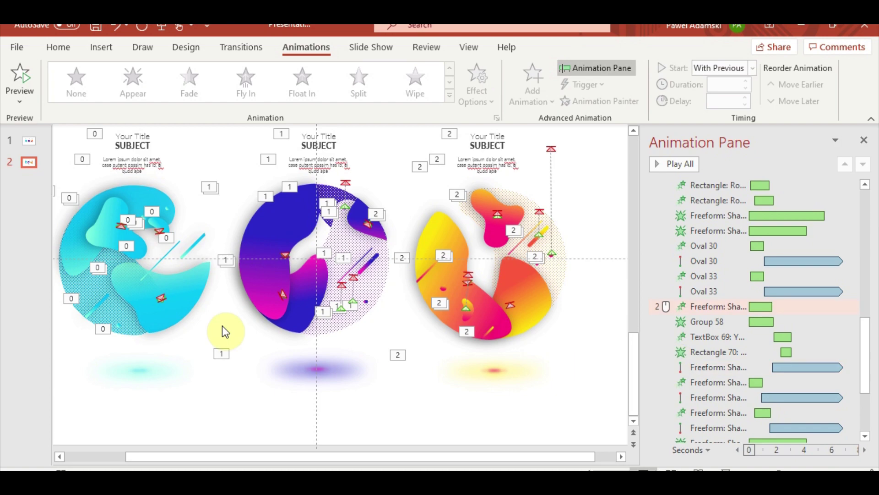
click(193, 246)
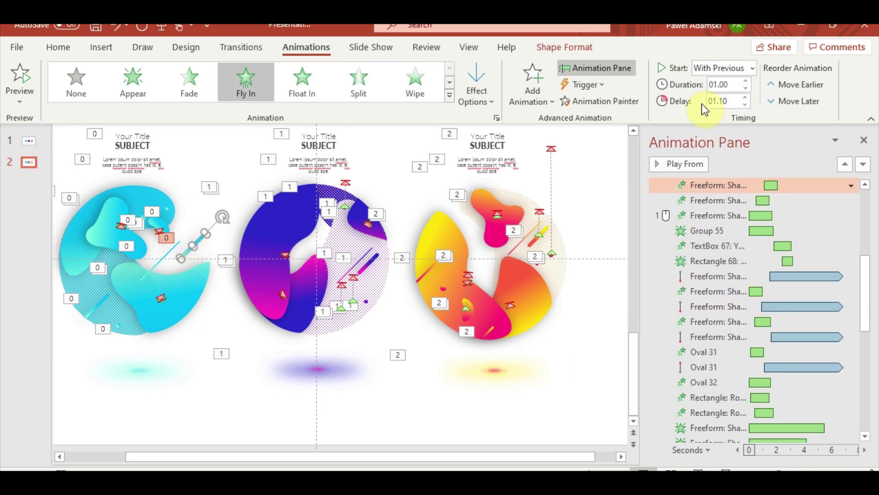
Step: Give the orange circle's diagonal line the cyan and purple lines' Fly In animation
click(521, 248)
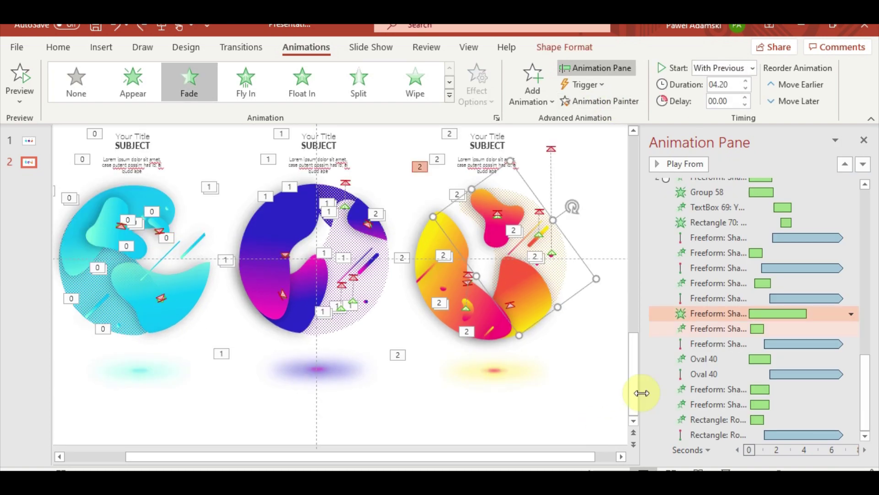
click(519, 244)
click(357, 261)
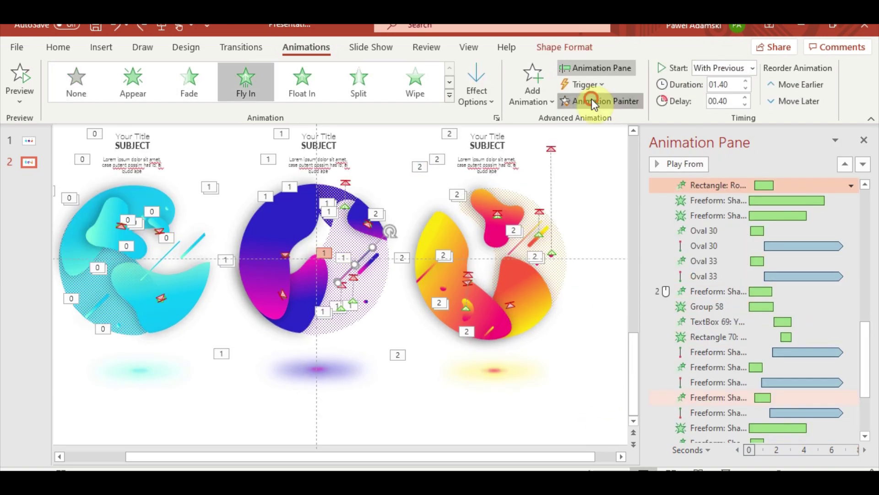
click(600, 101)
click(479, 246)
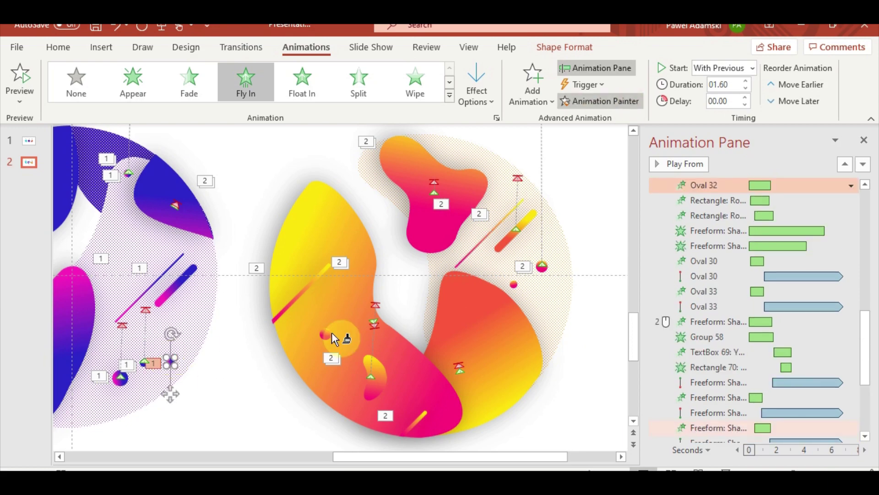
Step: Copy the purple circle's small dot animation onto the orange circle's red ovals and play the slide show
click(332, 337)
click(123, 178)
click(600, 101)
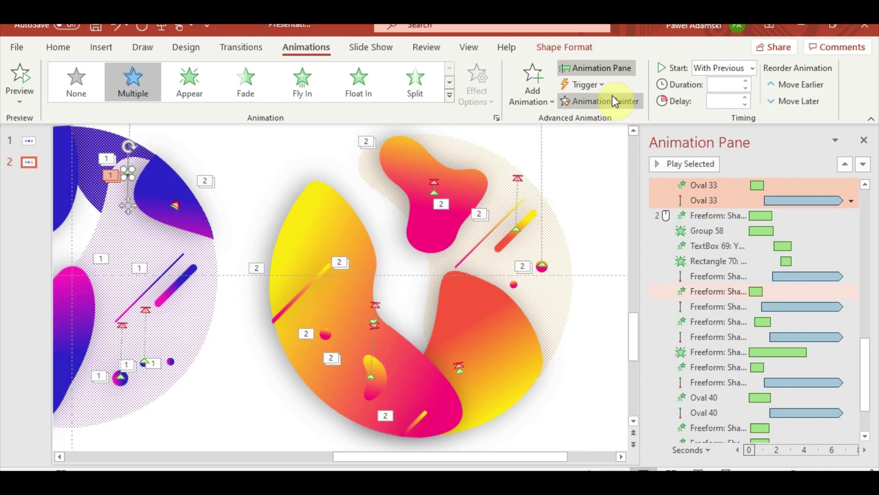
click(512, 284)
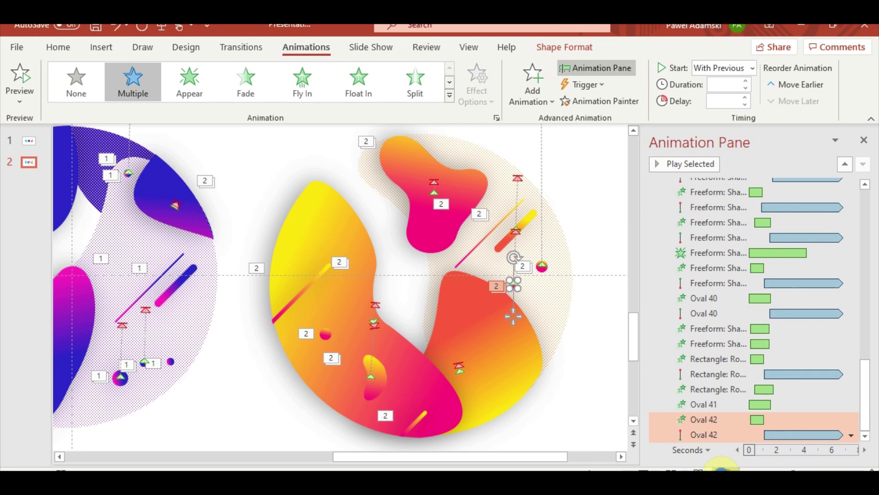
click(724, 469)
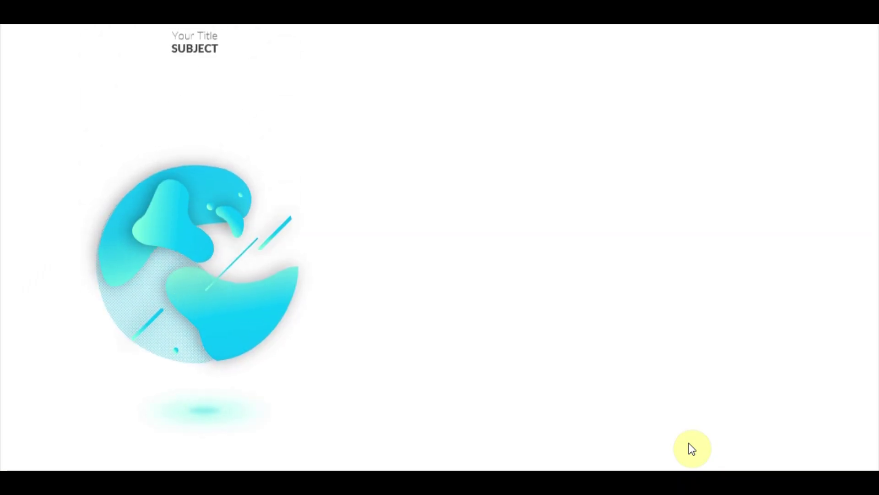